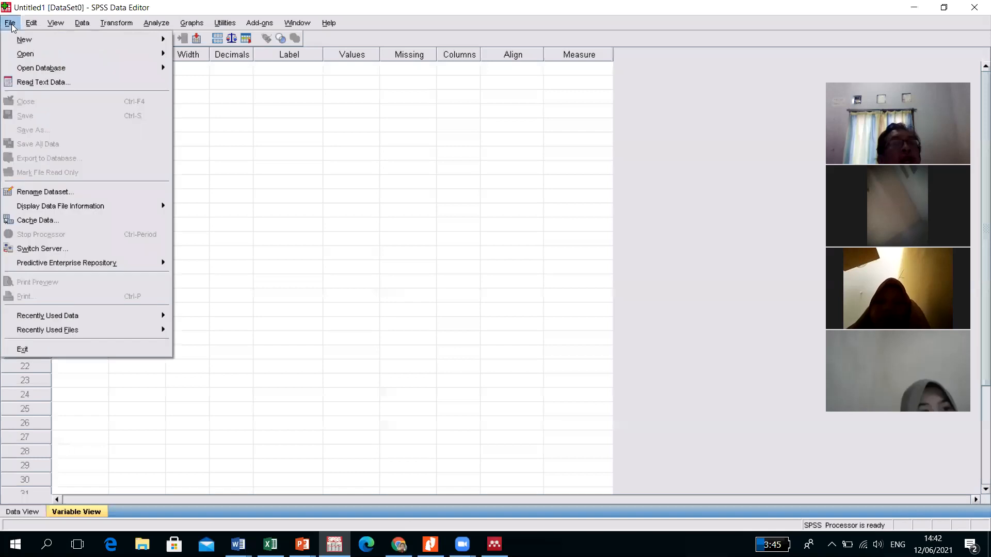
Look through the Analyze commands and compare the empty dataset's Data View with its Variable View, ending in Data View
left_click(30, 23)
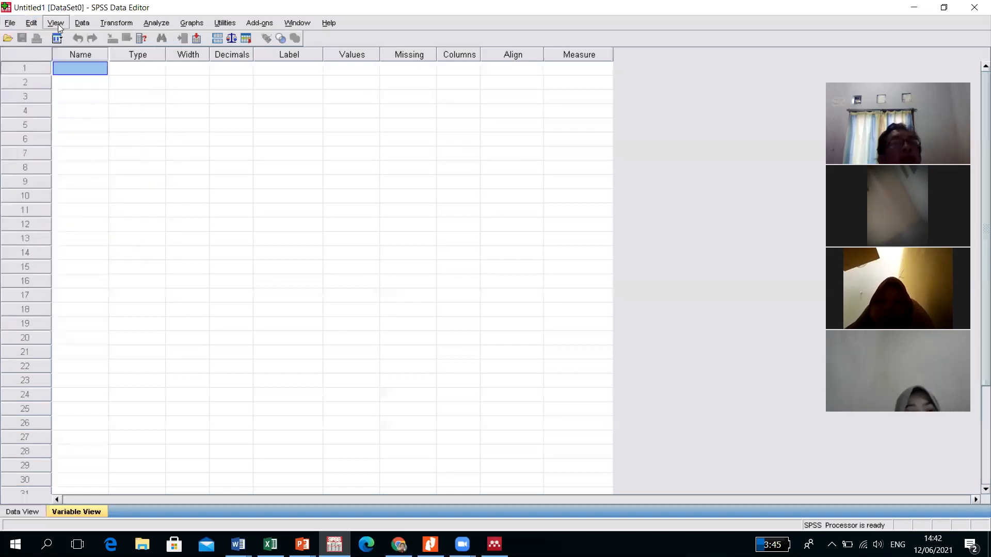
left_click(148, 24)
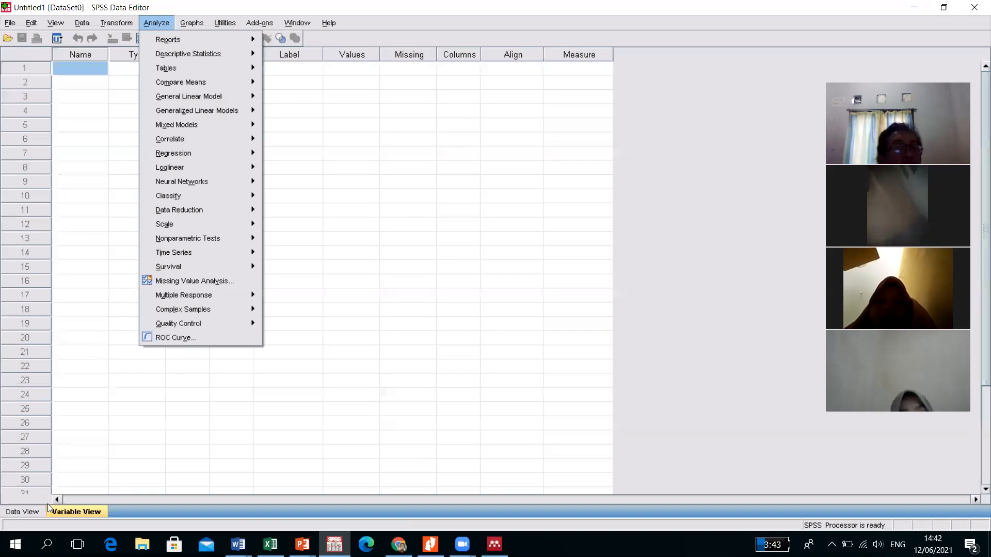
left_click(21, 513)
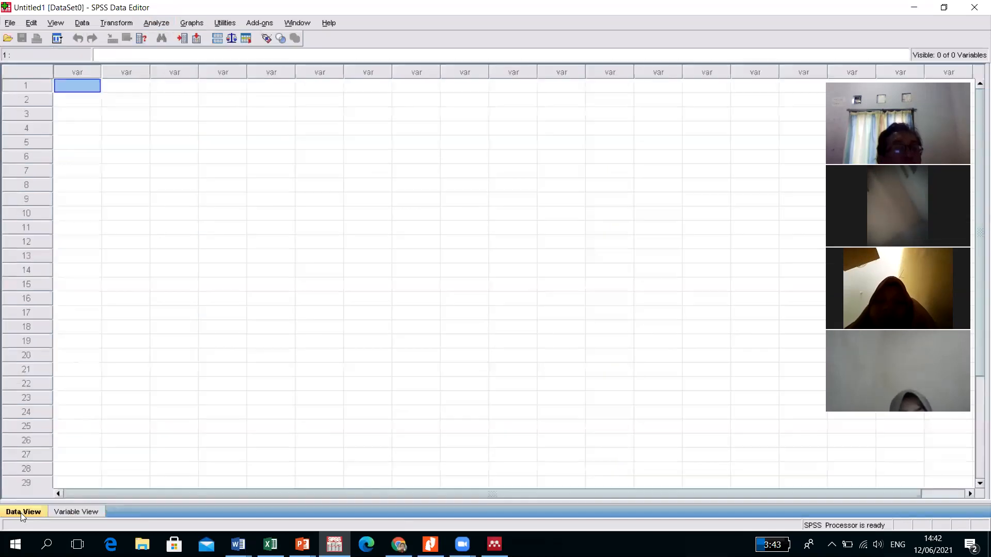
left_click(71, 511)
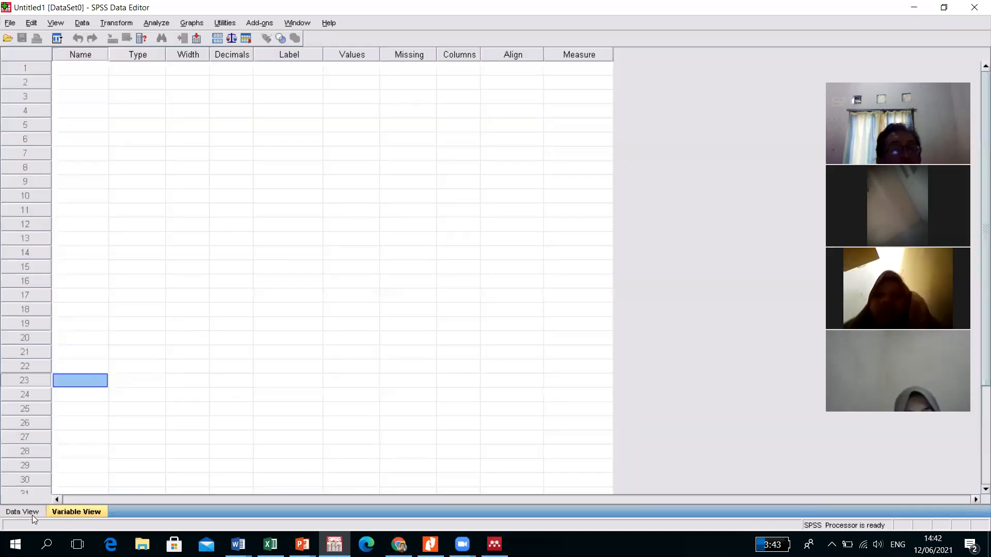
left_click(32, 513)
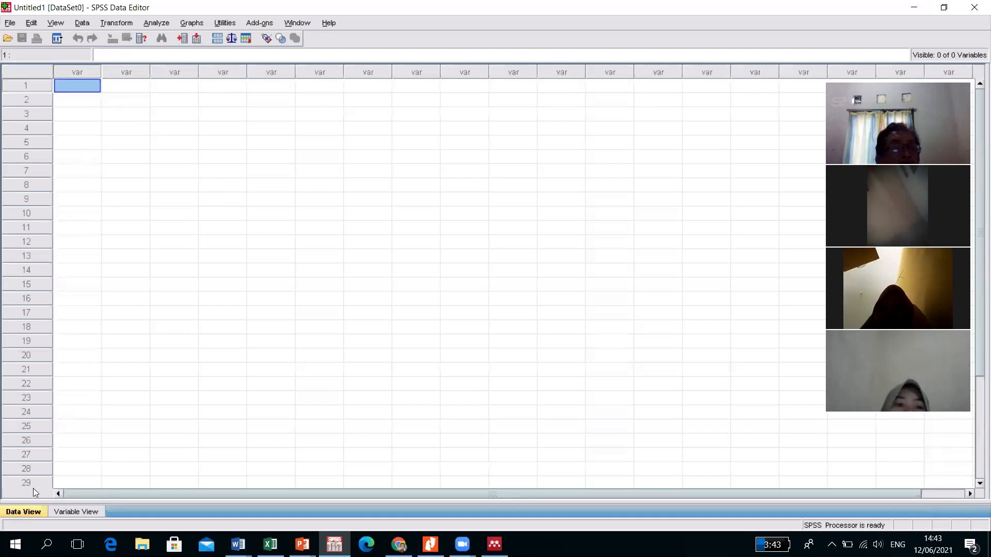
left_click(67, 513)
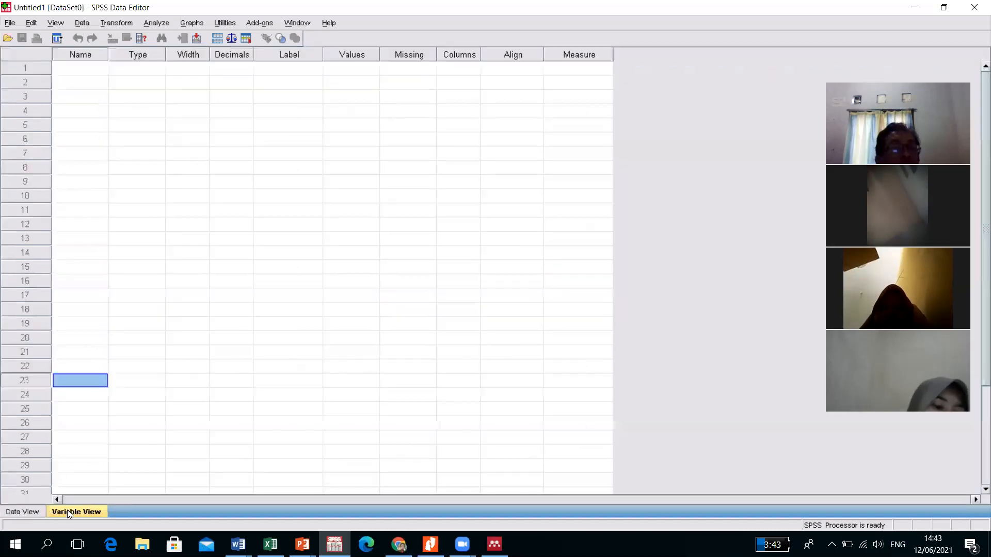
left_click(36, 513)
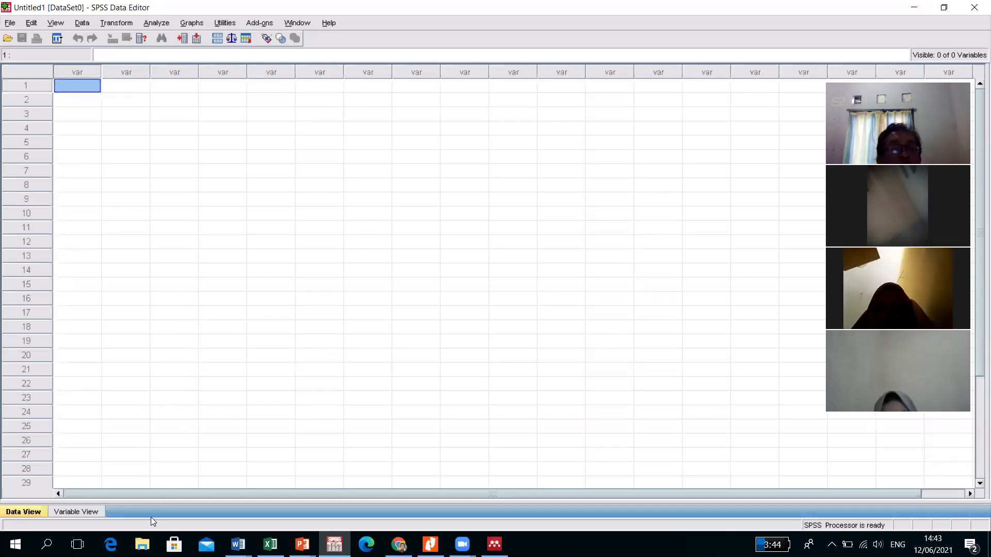
Browse in File Explorer to the student's thesis folder under aastikes, 2020 genap, skripsi tkt 4 ok on drive F
left_click(143, 545)
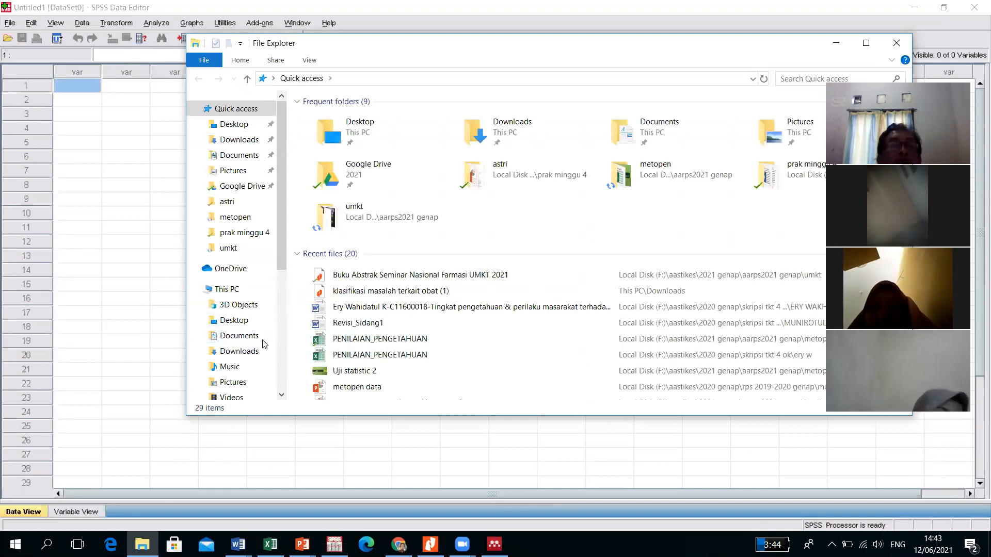
scroll(264, 344, "down", 4)
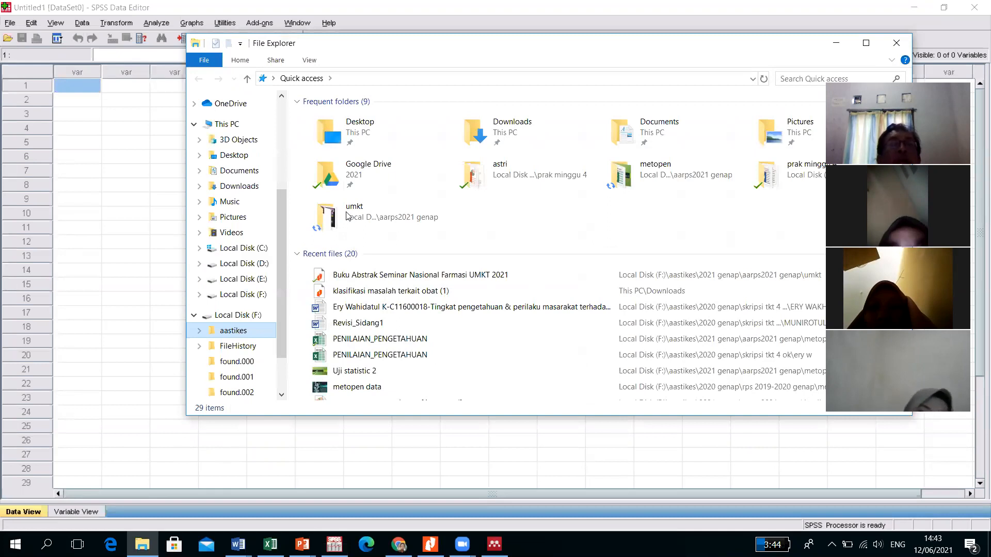
left_click(347, 132)
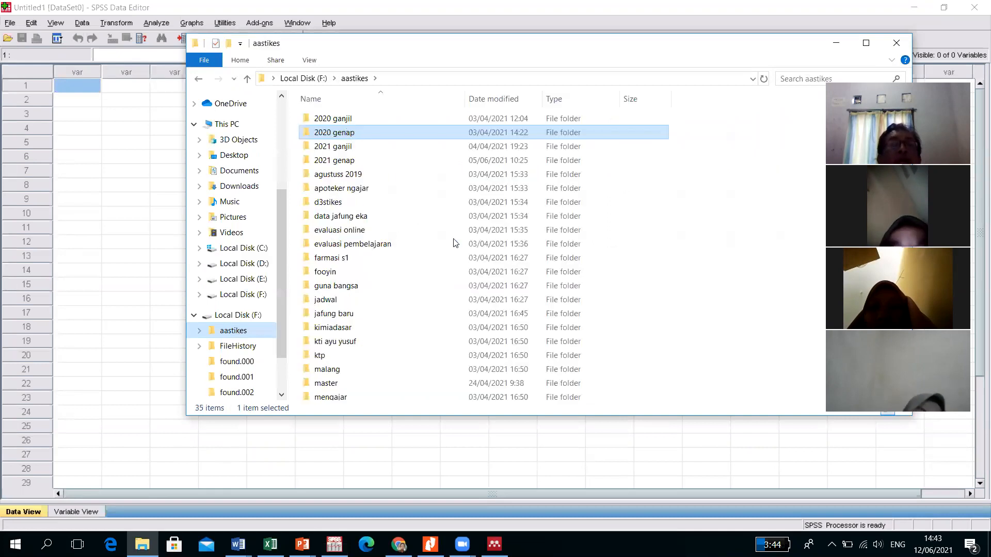
key("Return")
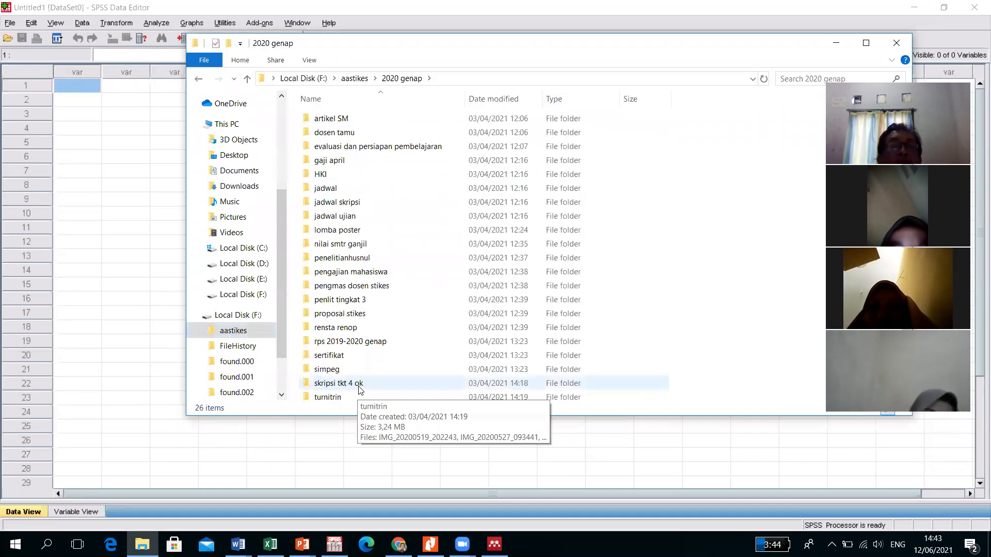
double_click(361, 390)
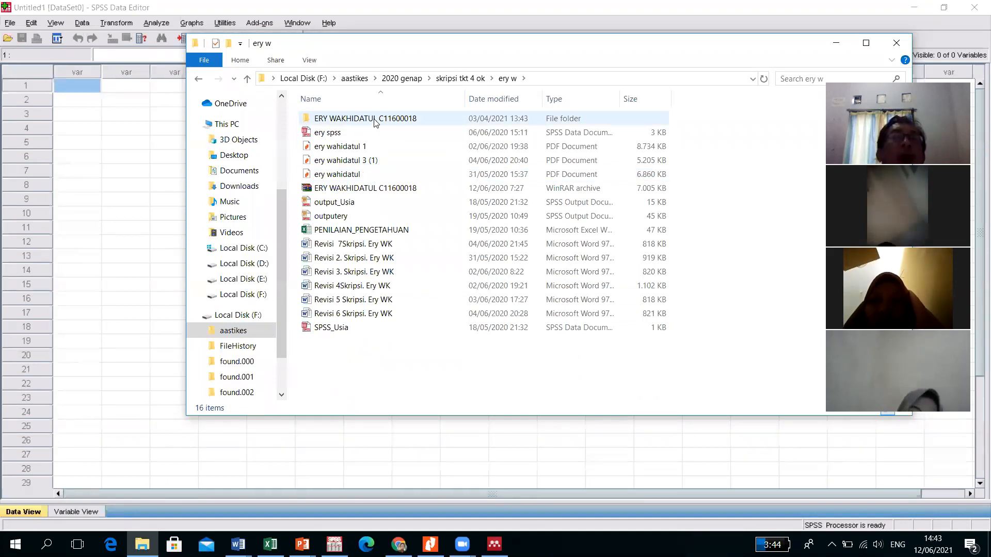
Check the student's subfolder, return to the parent folder and open the PENILAIAN_PENGETAHUAN Excel workbook
double_click(375, 119)
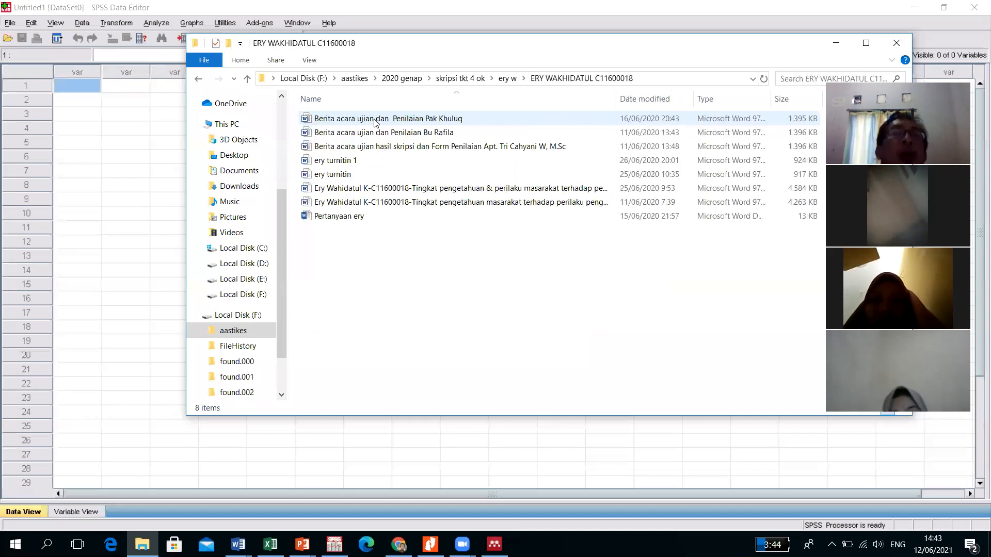
left_click(507, 79)
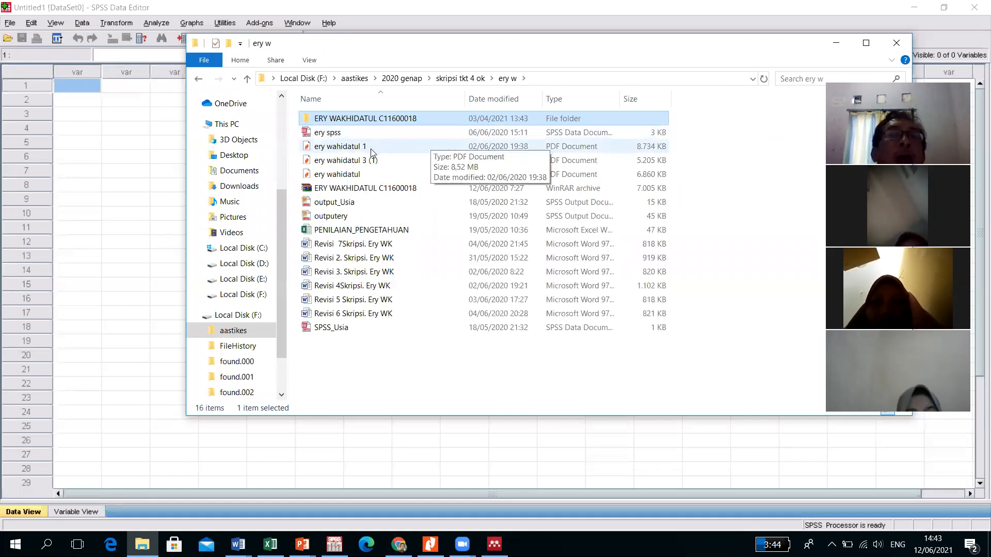
double_click(368, 232)
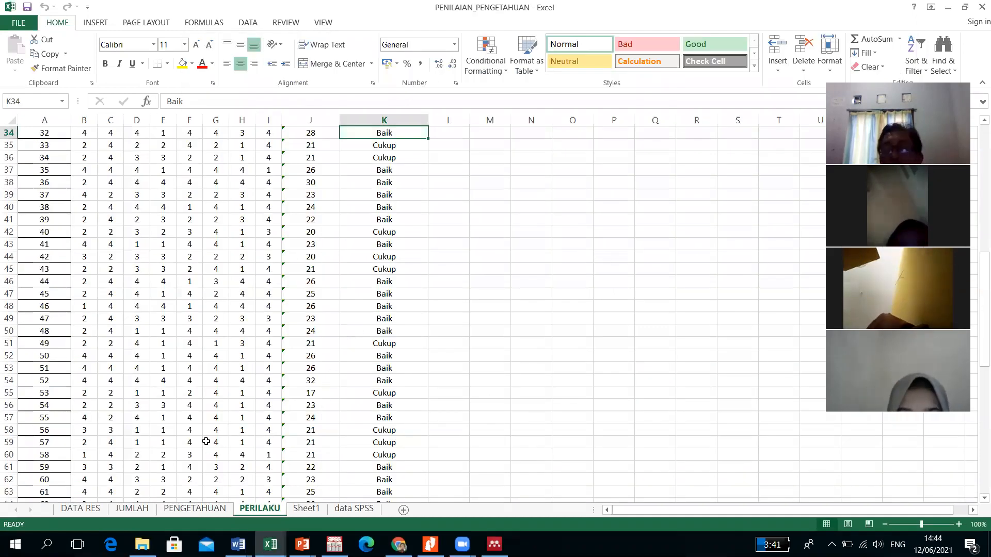
Examine the category ratings in column K of the PERILAKU sheet from row 34 down to row 50
key("Down")
key("Down")
key("Down")
key("Down")
key("Down")
key("Down")
key("Down")
key("Down")
key("Down")
key("Down")
key("Down")
key("Down")
key("Down")
key("Down")
key("Down")
key("Down")
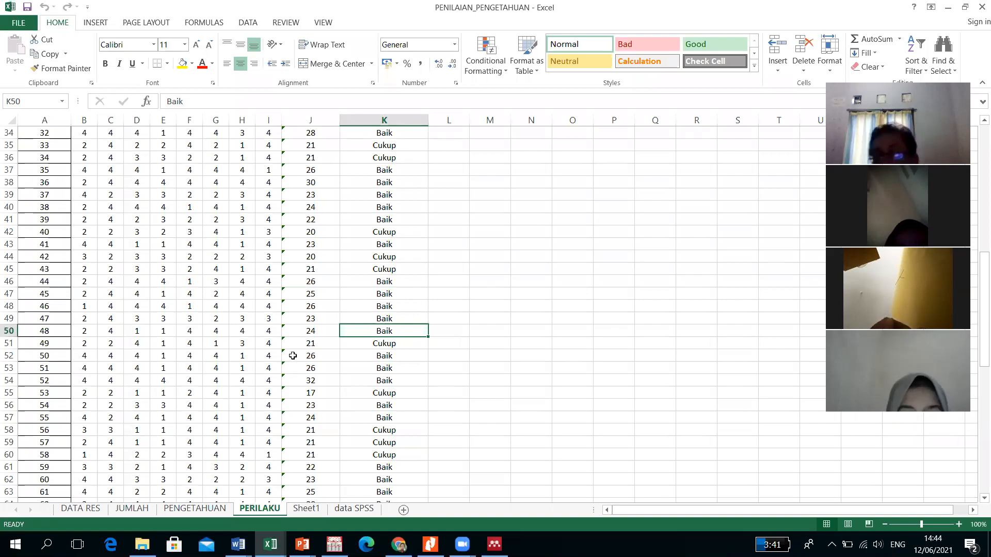
Examine the demographic table on the DATA RES sheet from the first respondent to the last
left_click(81, 508)
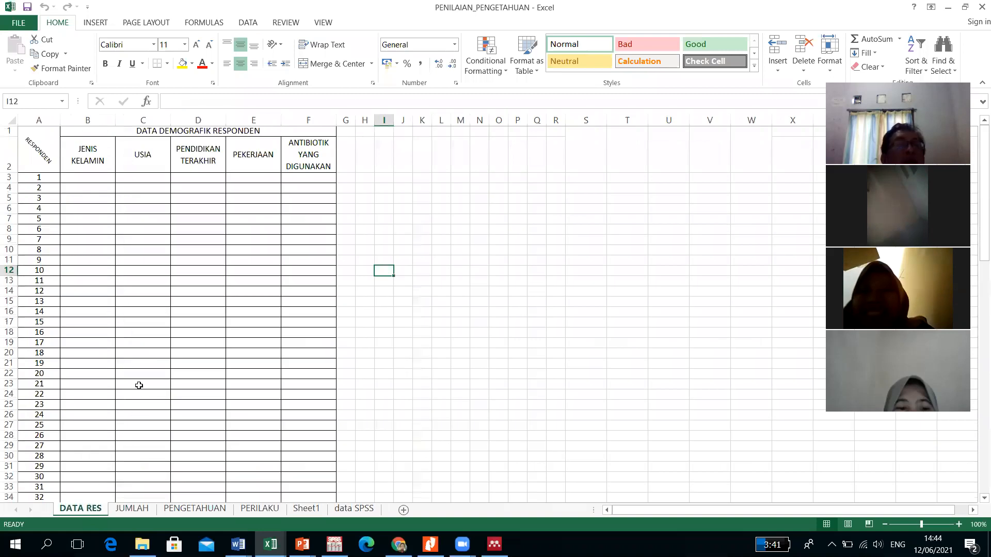
scroll(139, 386, "down", 3)
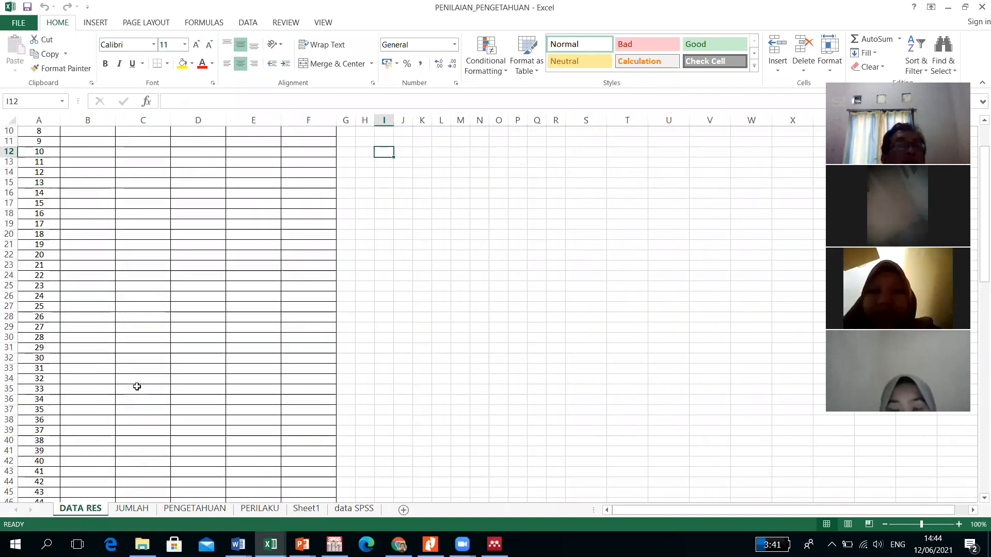
scroll(137, 386, "up", 3)
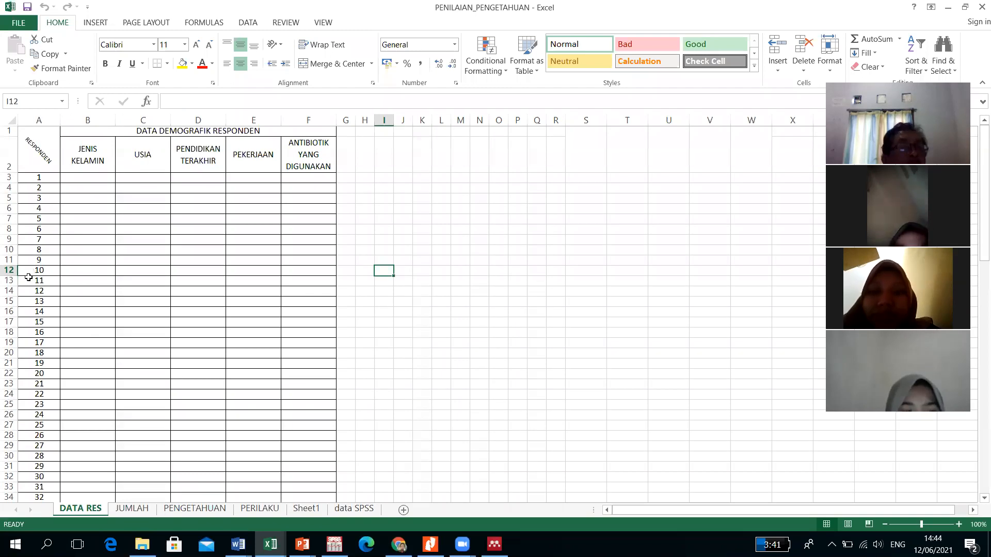
left_click(32, 177)
scroll(28, 277, "down", 19)
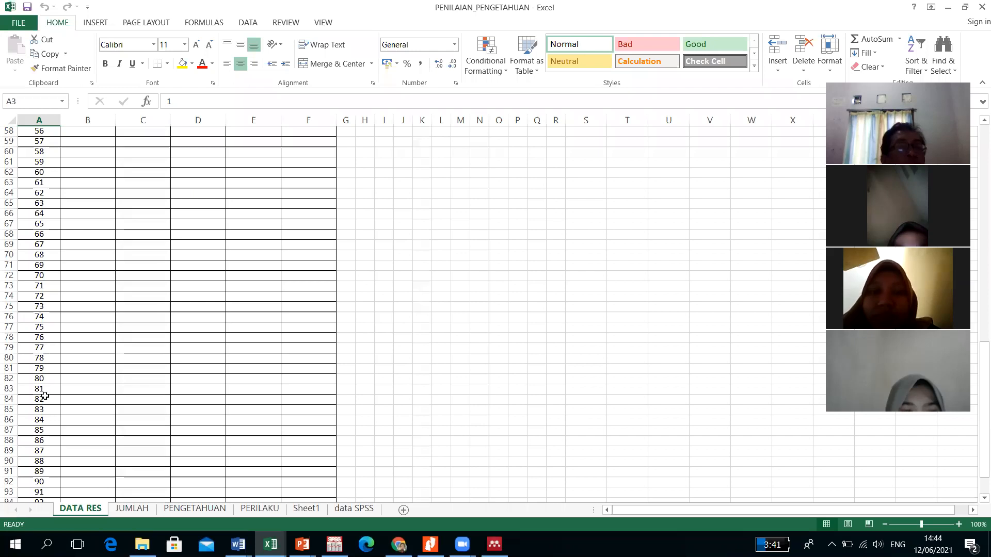
scroll(45, 399, "down", 4)
left_click(45, 399)
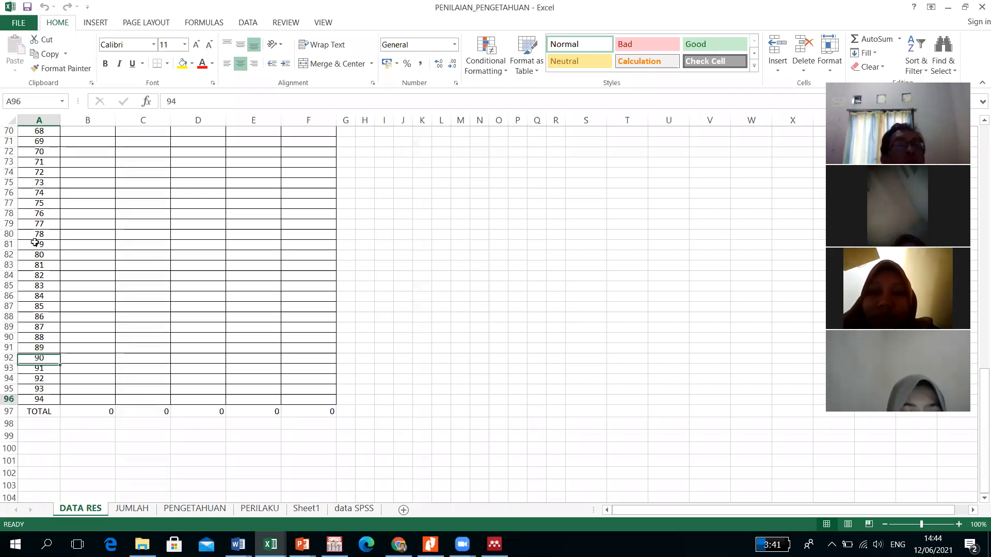
scroll(35, 242, "up", 20)
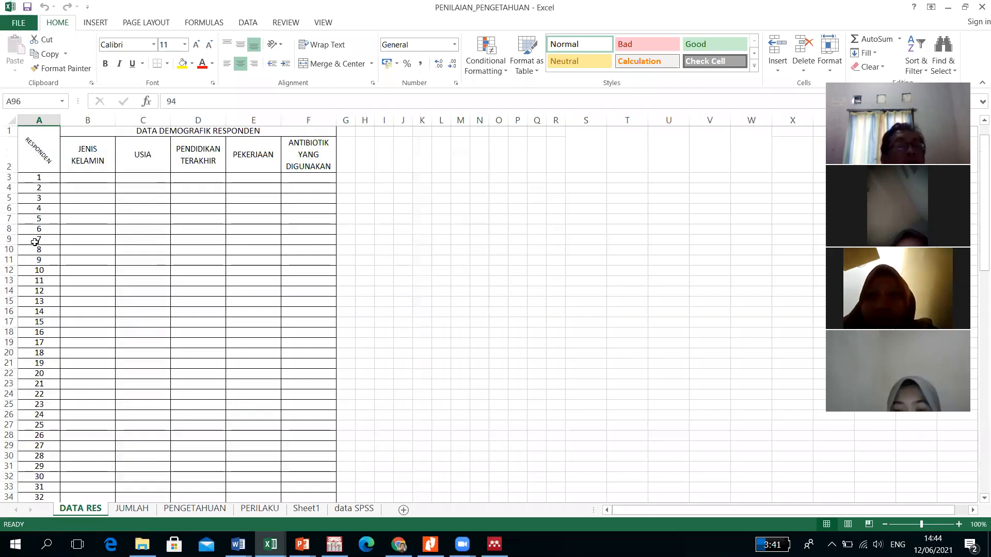
Examine the JUMLAH sheet's statement answers from the first respondent down to the last one and the totals row
left_click(131, 508)
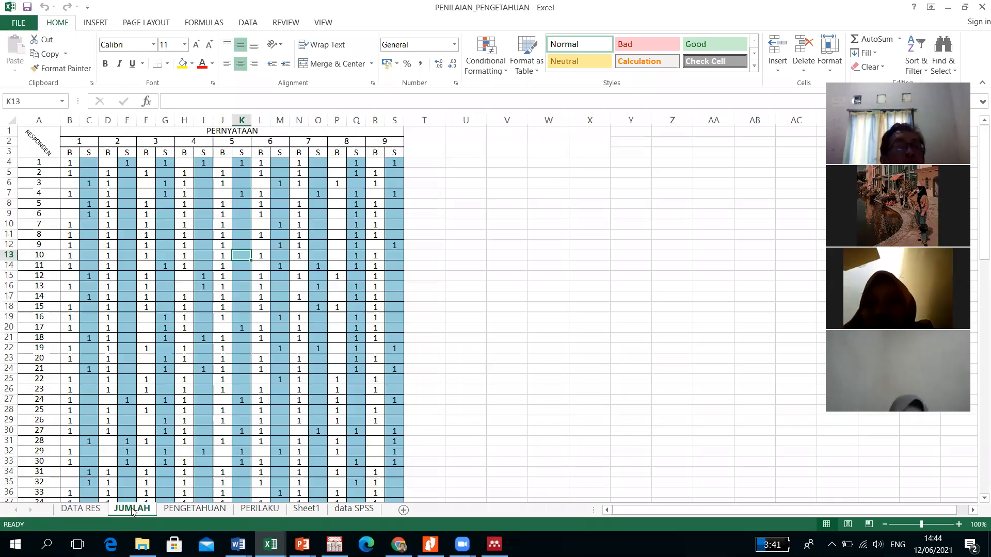
left_click(158, 347)
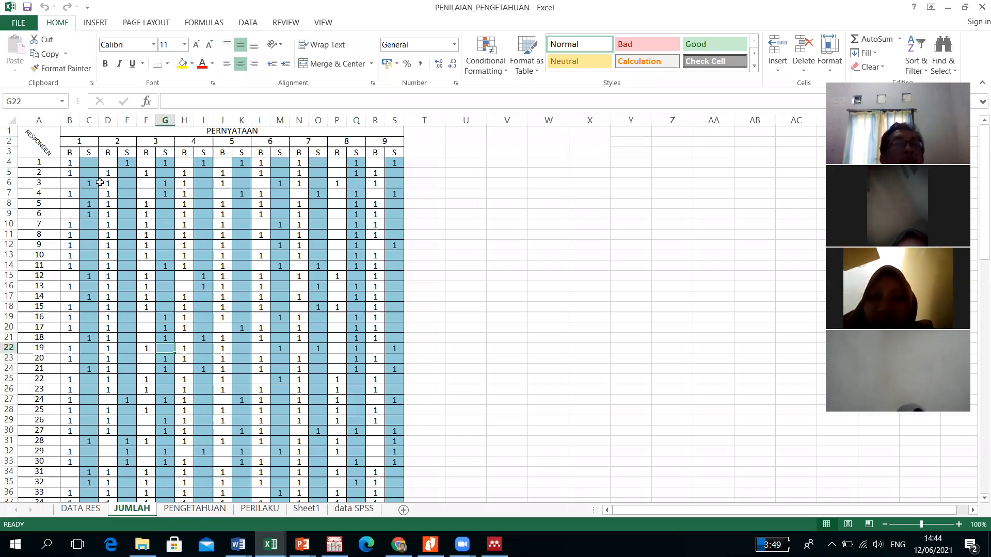
left_click(68, 163)
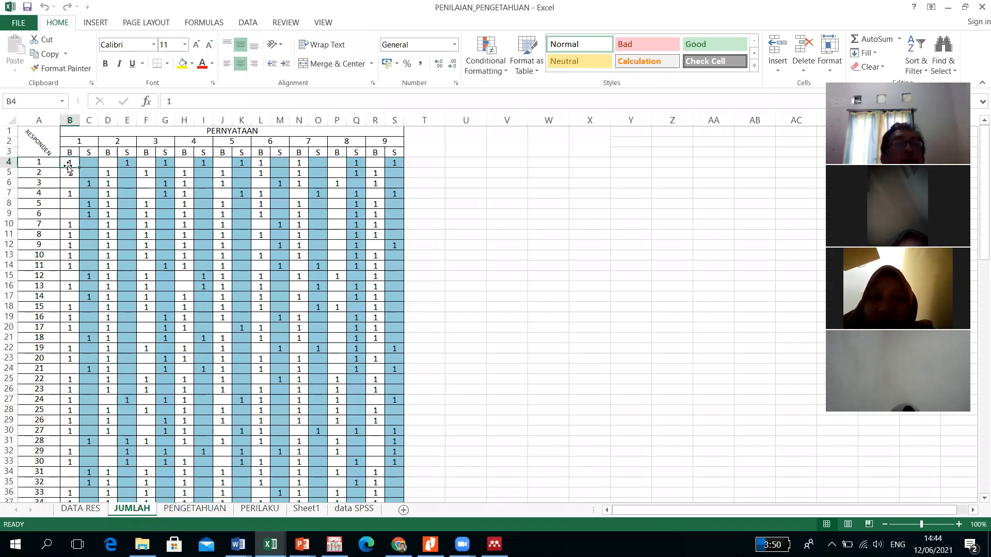
left_click(39, 163)
scroll(38, 222, "down", 3)
scroll(37, 235, "down", 20)
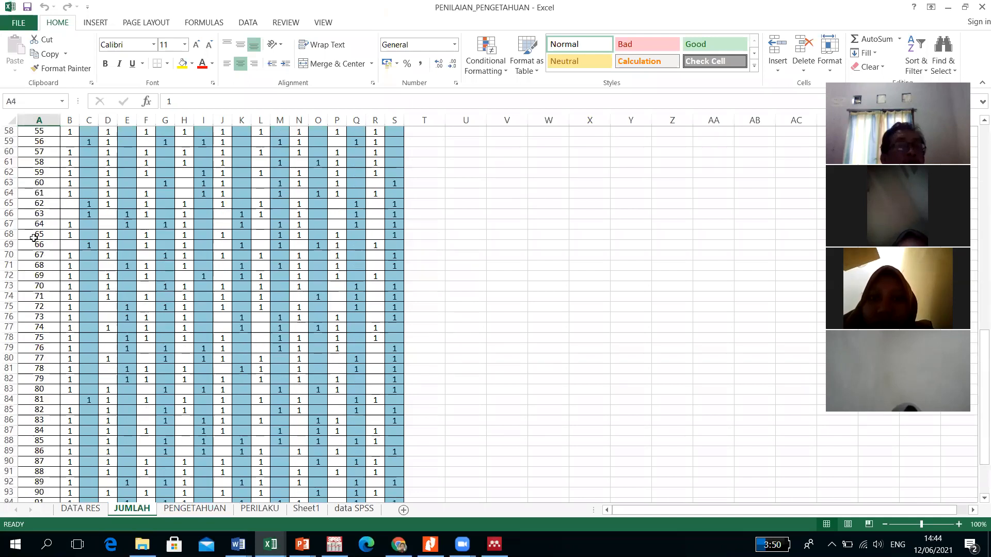
scroll(35, 344, "down", 2)
left_click(35, 347)
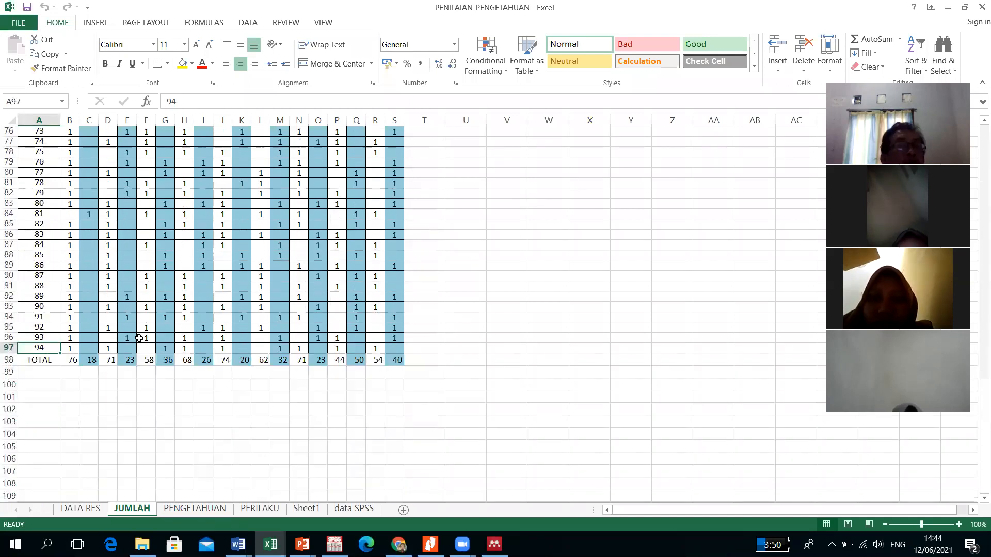
scroll(114, 335, "up", 3)
scroll(114, 336, "up", 11)
scroll(113, 336, "up", 7)
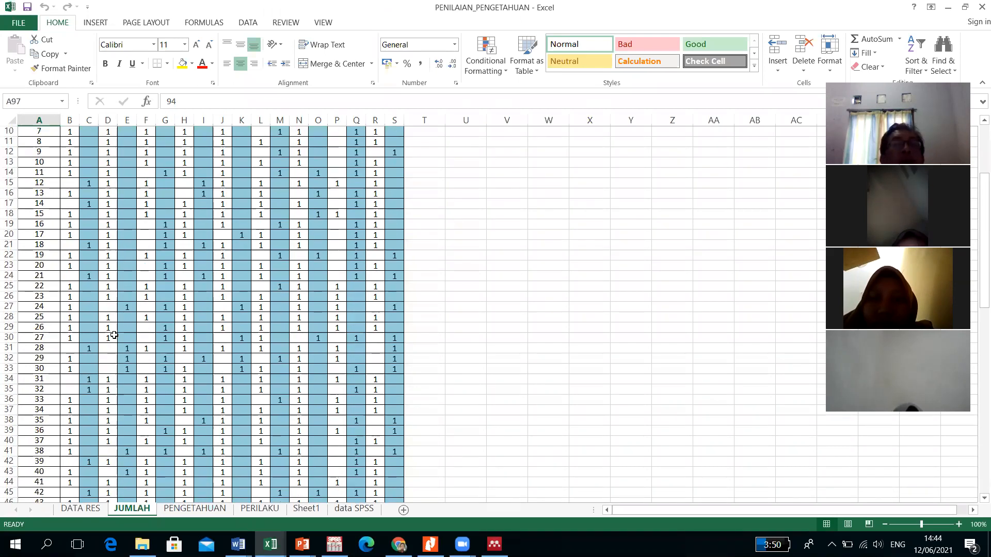
Go through respondent 1's answers across the nine statements in row 4 of the JUMLAH sheet
scroll(108, 159, "up", 3)
left_click(89, 162)
left_click(127, 162)
left_click(166, 162)
left_click(203, 162)
left_click(240, 163)
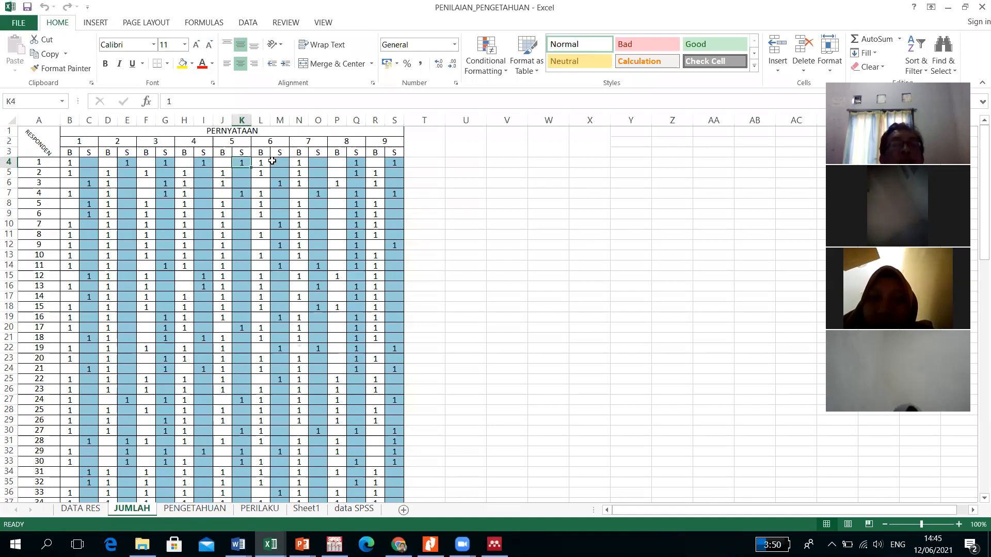
left_click(316, 163)
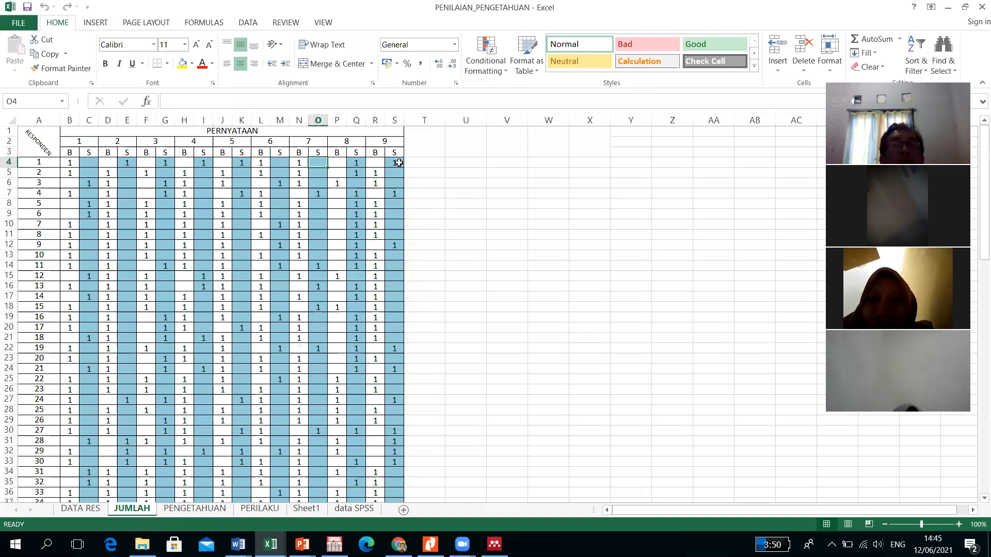
left_click(395, 163)
Check the remaining respondents' statement answers down the rows of the JUMLAH sheet
scroll(180, 302, "down", 8)
scroll(180, 301, "down", 8)
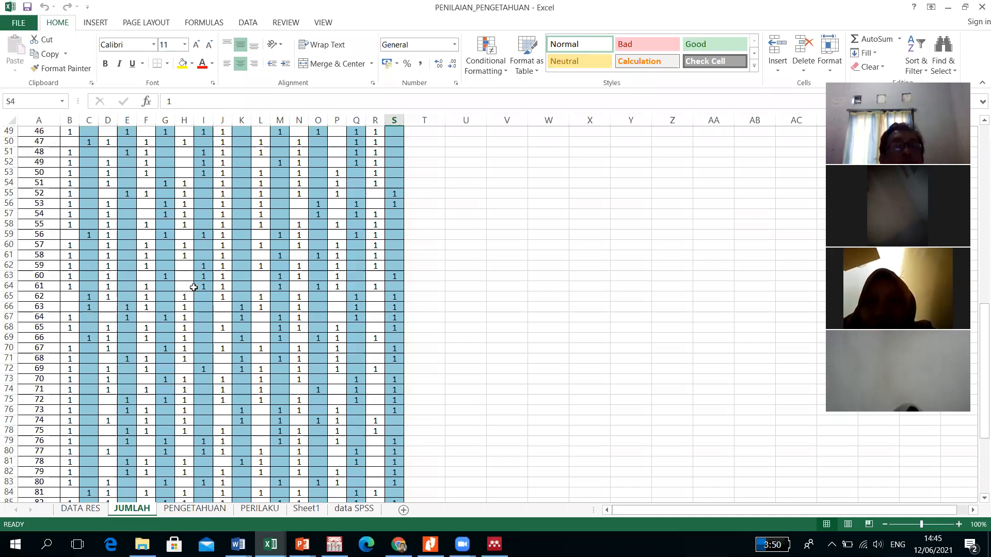
scroll(138, 201, "up", 7)
scroll(108, 324, "up", 3)
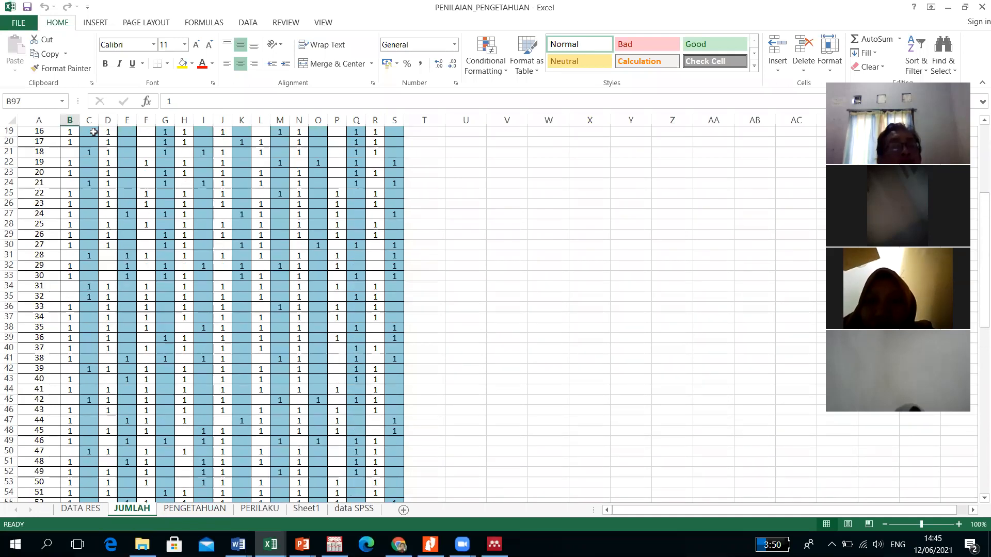
Show the PENGETAHUAN sheet from its header row, with the question scores and knowledge categories per respondent
left_click(194, 508)
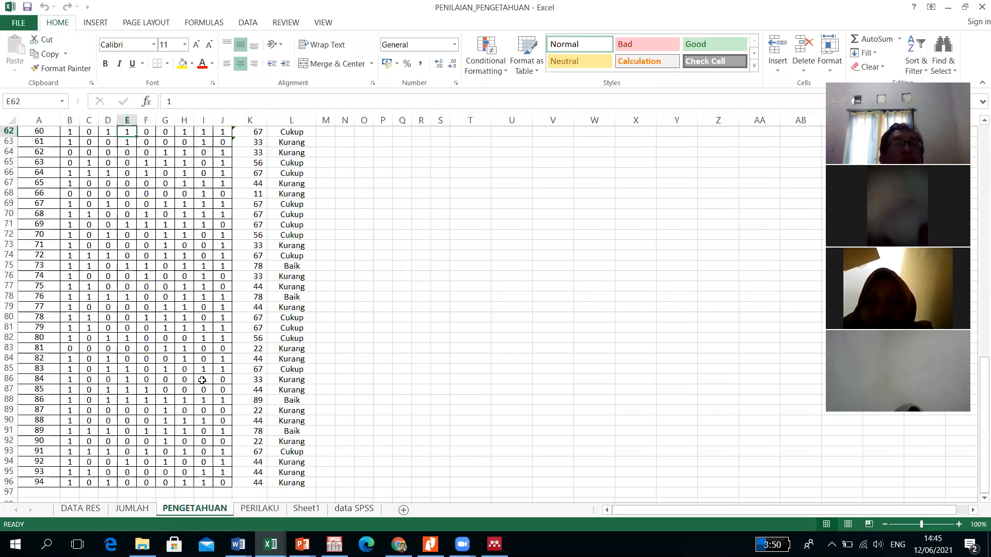
scroll(201, 380, "up", 16)
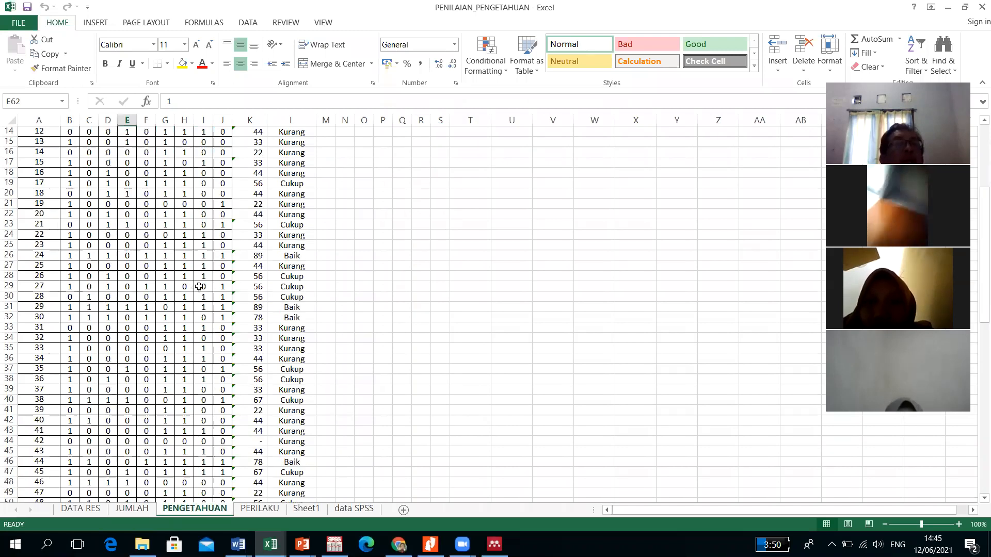
scroll(155, 216, "up", 5)
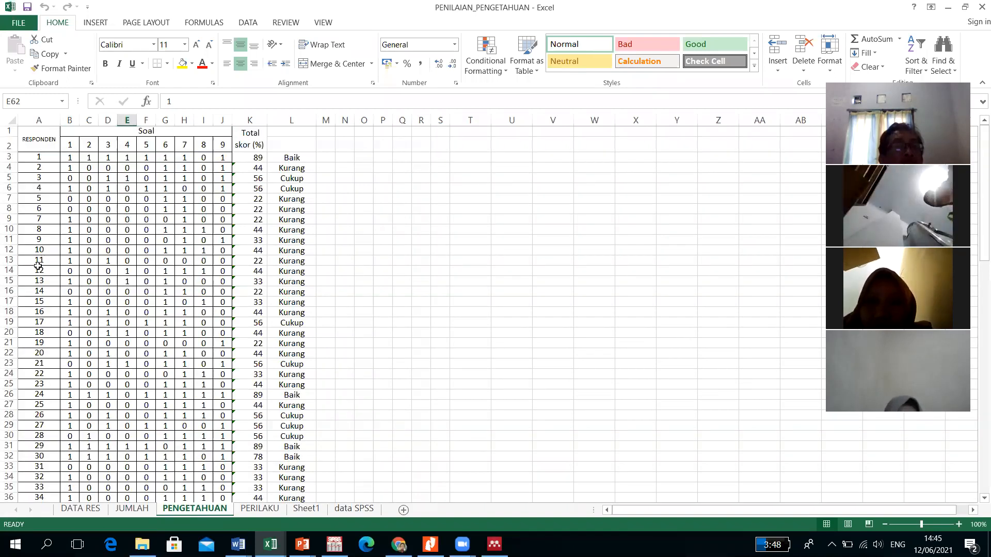
Go through respondent 1's question scores, total score percentage and knowledge category in row 3 of the PENGETAHUAN sheet
scroll(38, 266, "down", 14)
scroll(38, 265, "up", 14)
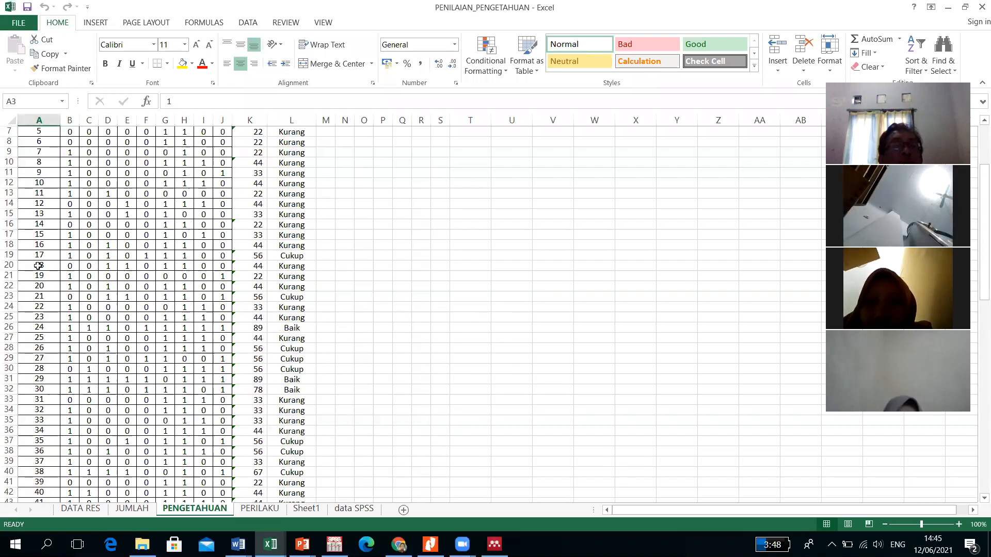
left_click(71, 159)
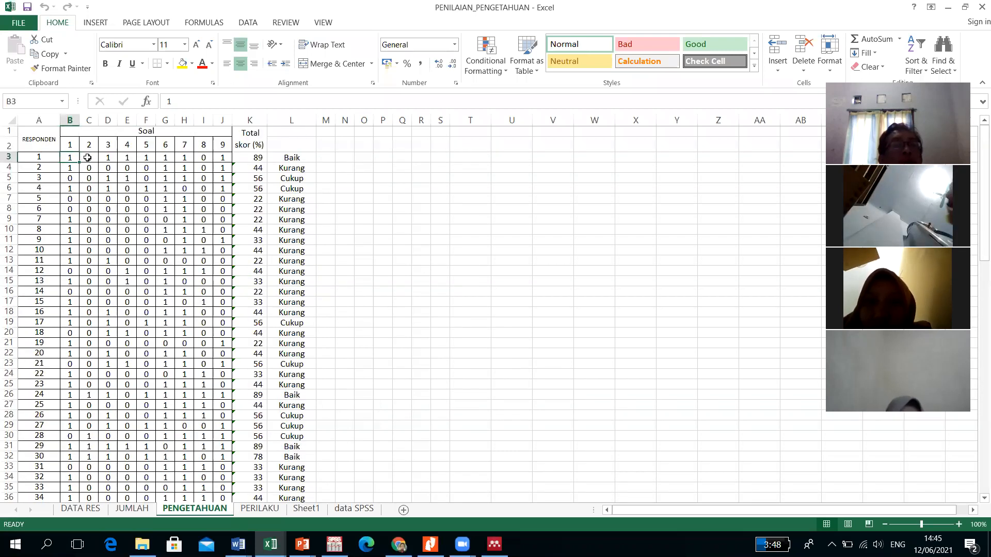
left_click(85, 157)
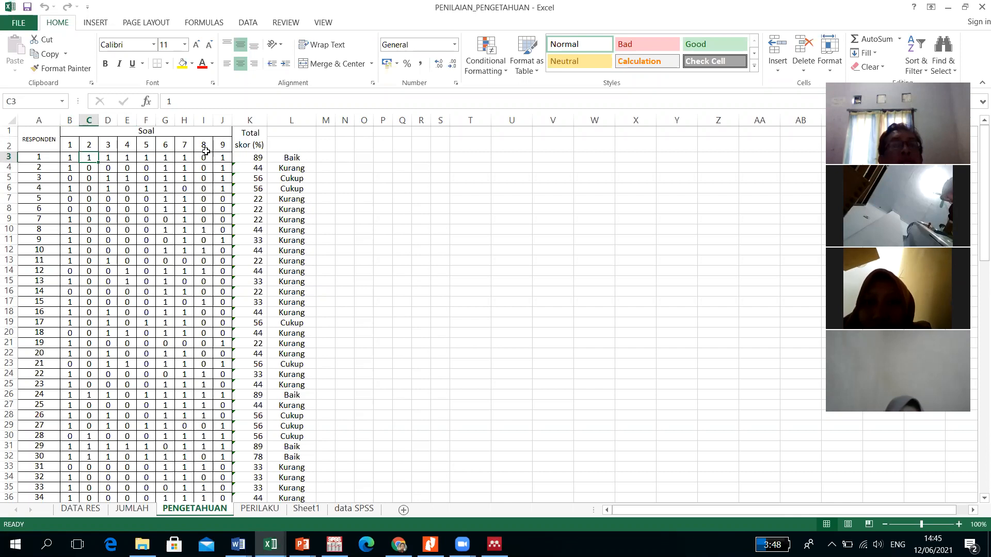
left_click(255, 157)
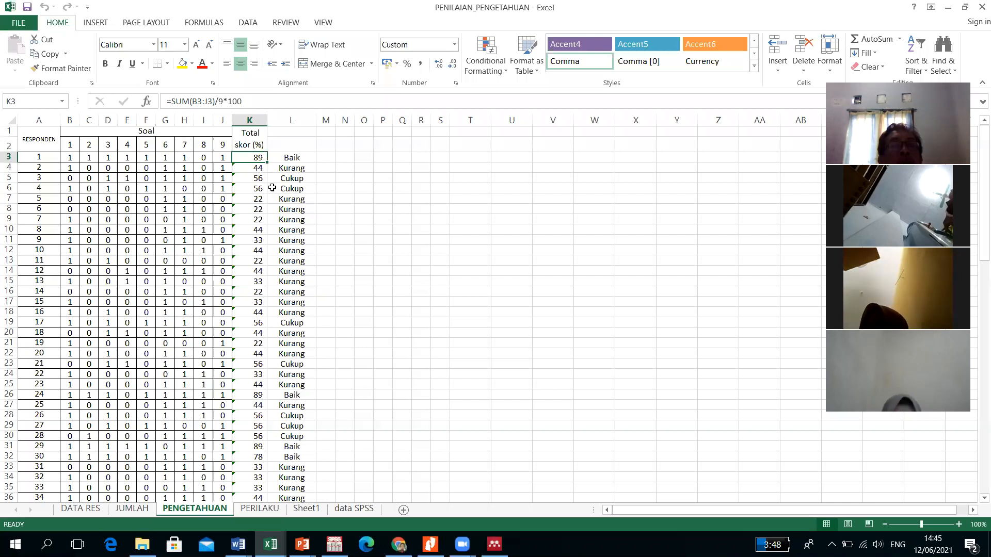
left_click(288, 159)
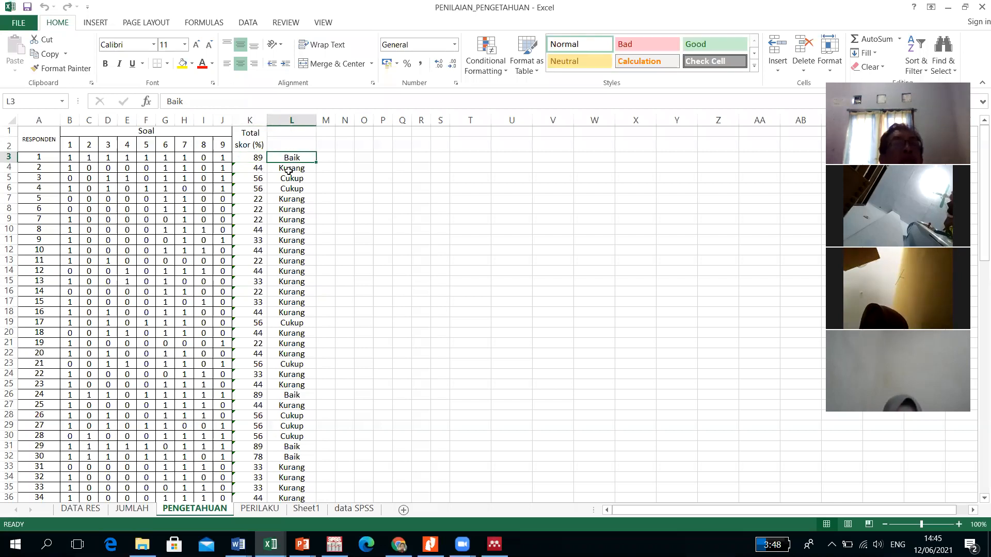
Check the knowledge categories of the other respondents down column L of the PENGETAHUAN sheet
left_click(290, 169)
left_click(291, 178)
left_click(291, 189)
left_click(292, 230)
left_click(292, 282)
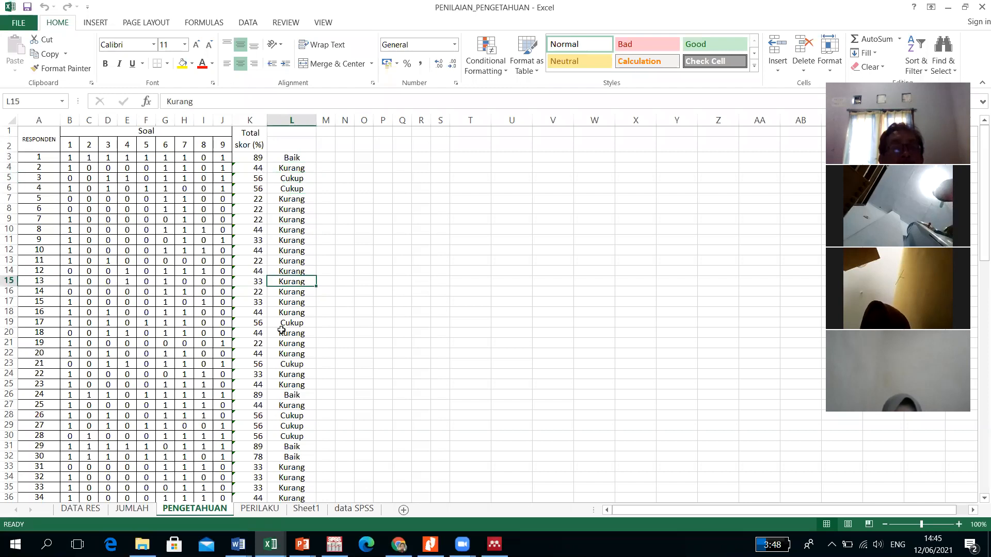
left_click(292, 343)
left_click(292, 353)
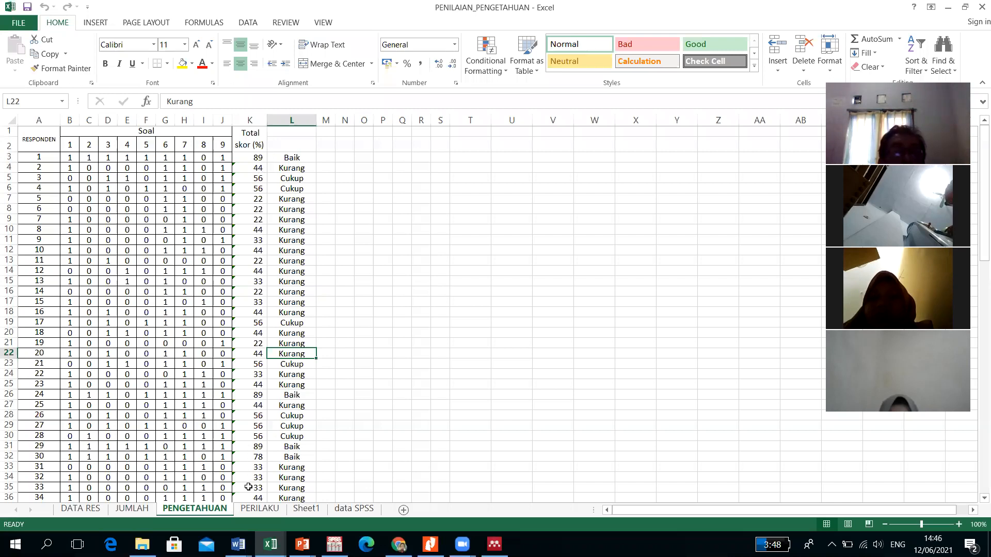
Look over the PERILAKU sheet and Sheet1, and show the data SPSS sheet with the coded respondent data
left_click(259, 509)
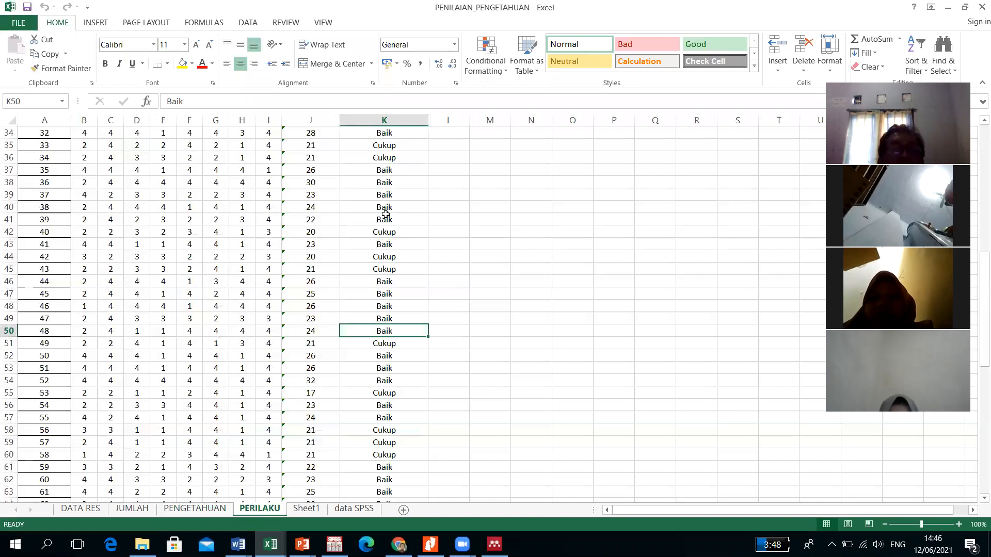
left_click(305, 509)
left_click(344, 509)
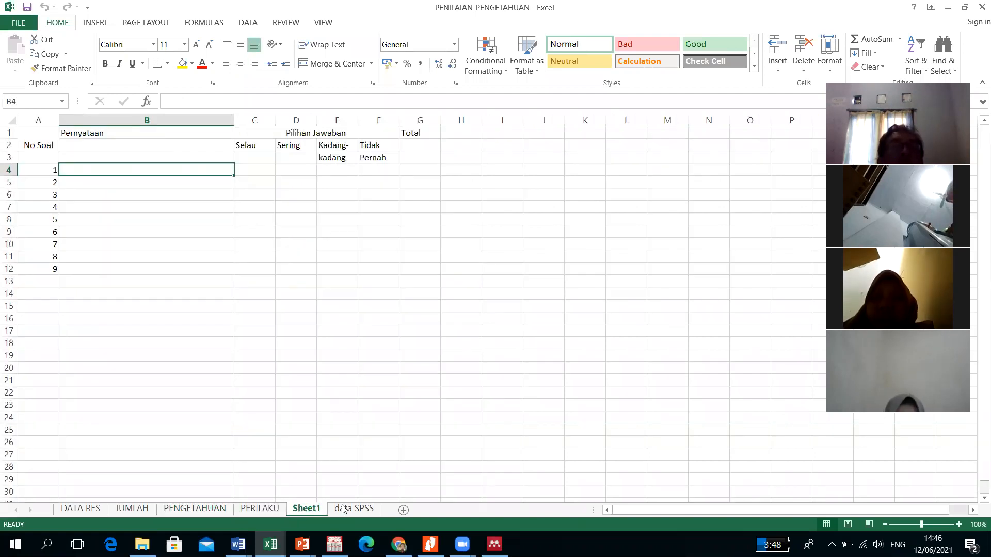
left_click(345, 318)
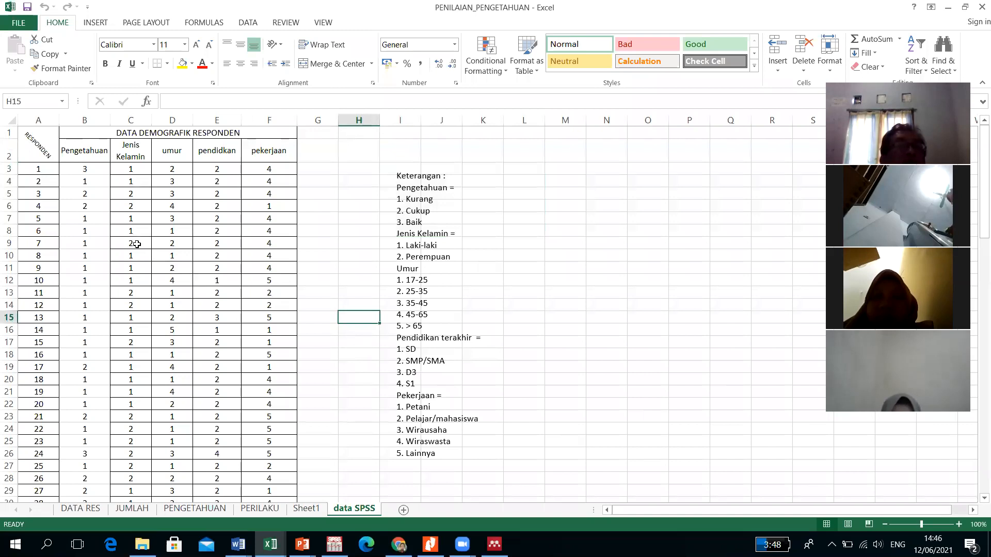
Go through respondent 1's gender, age, education and occupation codes in row 3 of the data SPSS sheet
left_click(135, 169)
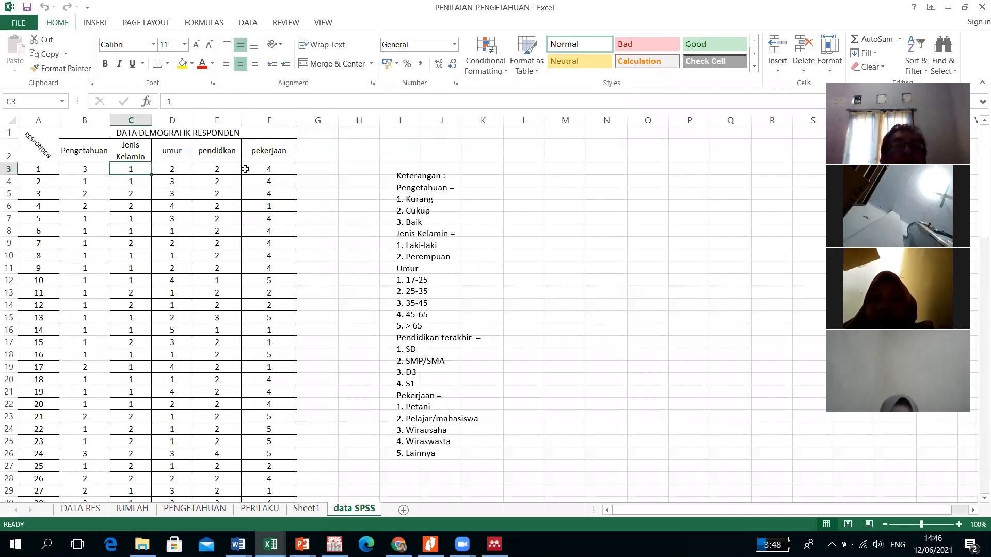
key("Right")
key("Right")
key("Right")
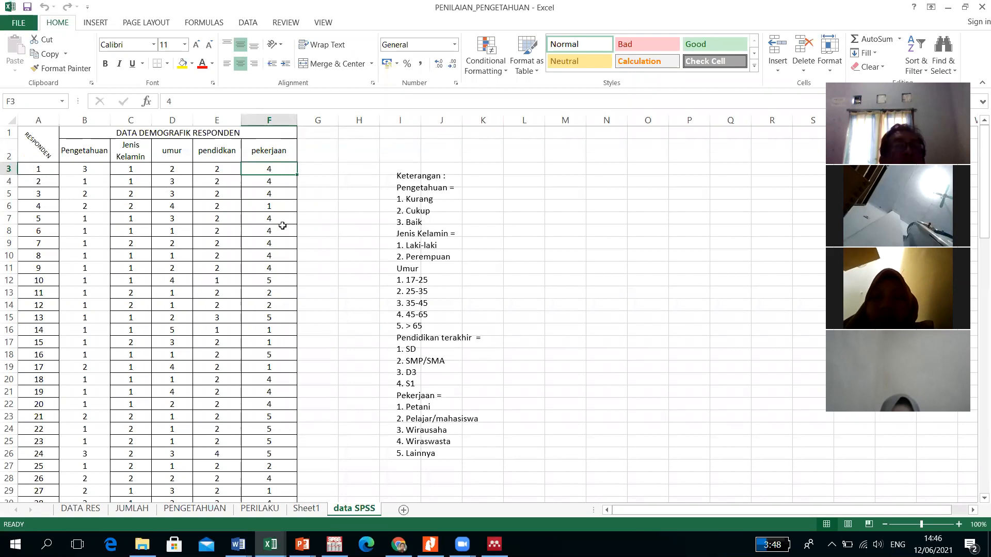
Match each of respondent 1's codes, including the Pengetahuan code, against the Keterangan legend beside the table
left_click(37, 170)
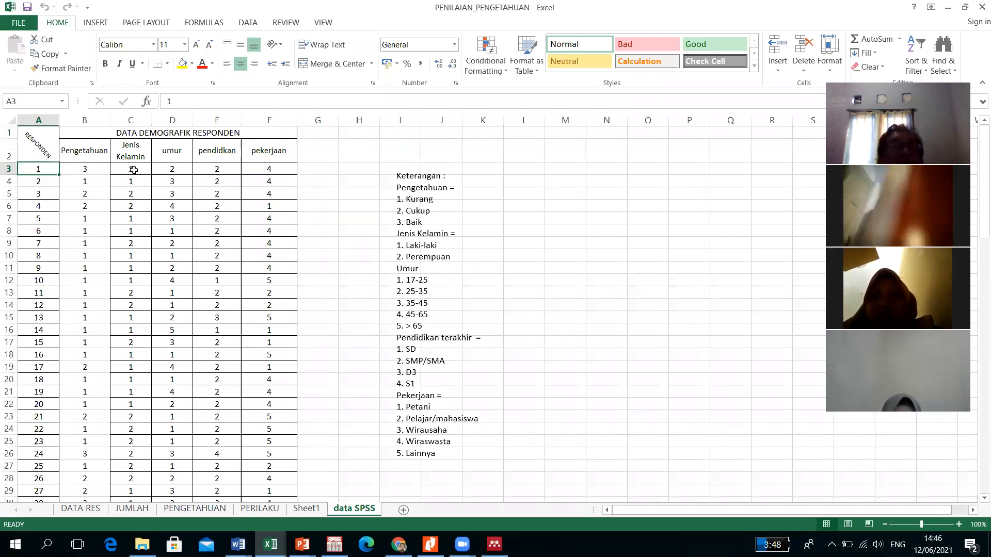
key("Right")
key("Right")
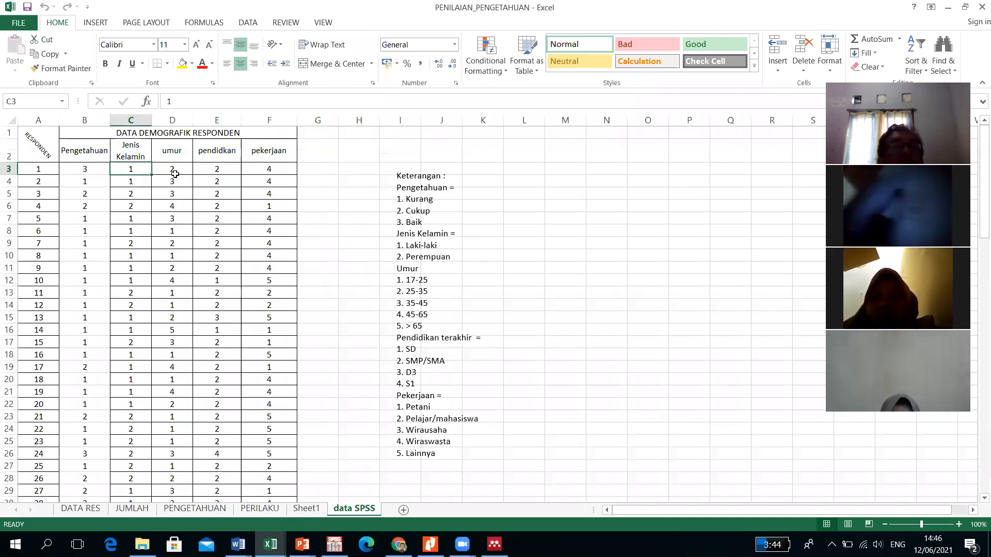
key("Right")
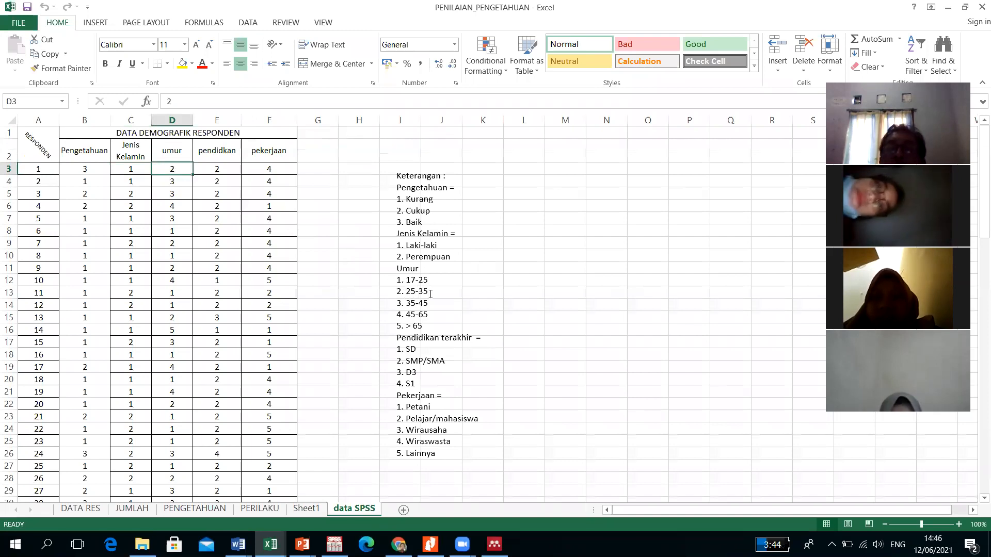
left_click(214, 168)
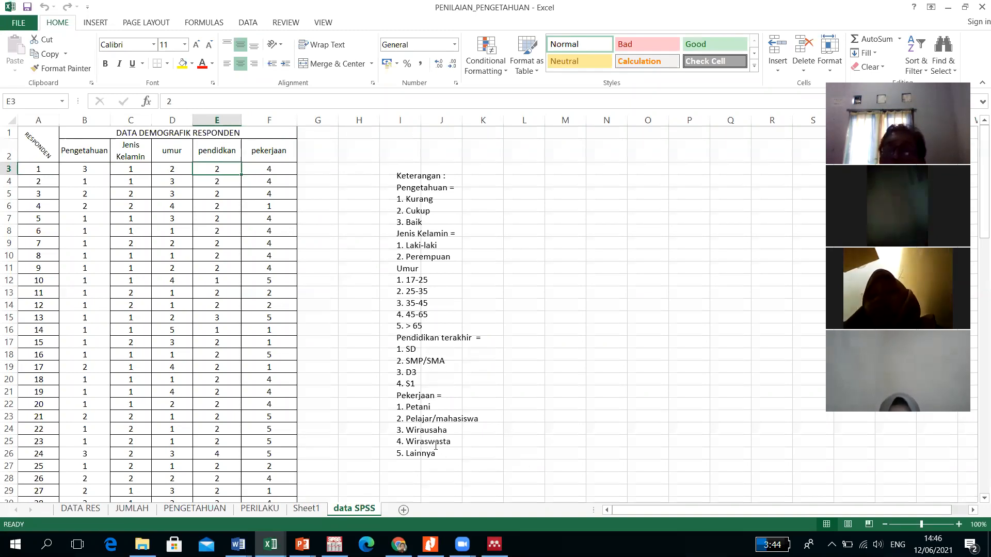
key("Right")
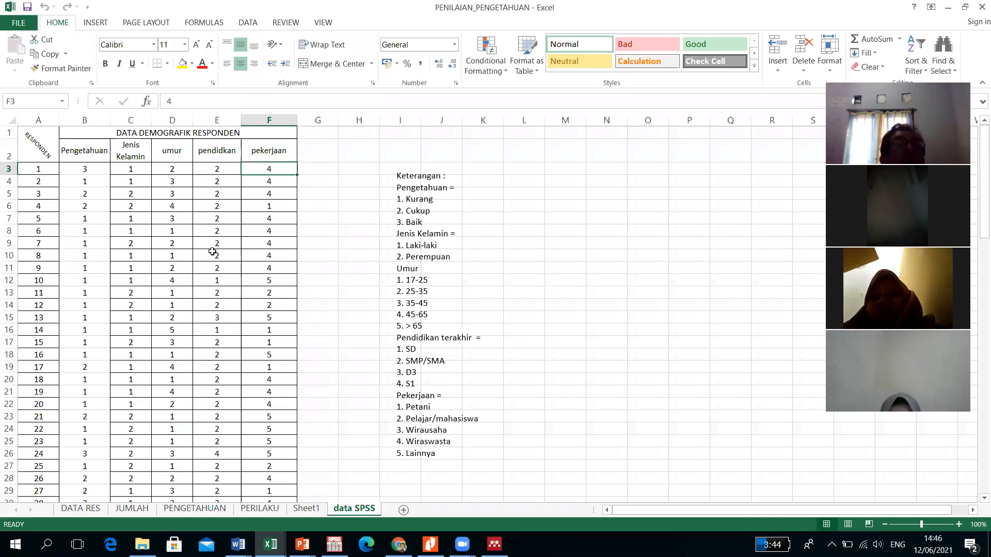
left_click(82, 169)
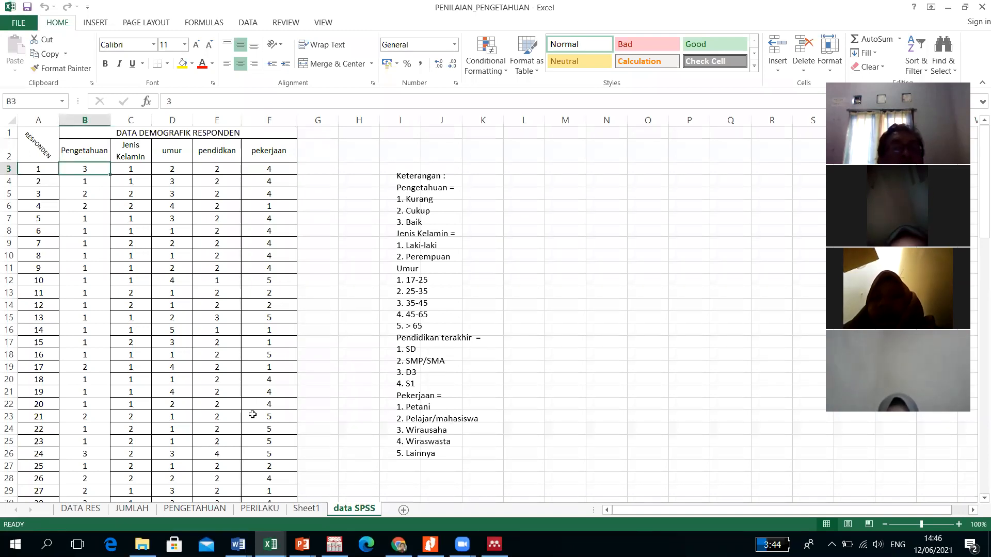
Compare the Pengetahuan codes on the data SPSS sheet with the PENGETAHUAN sheet's categories and look over the remaining coded columns
left_click(213, 510)
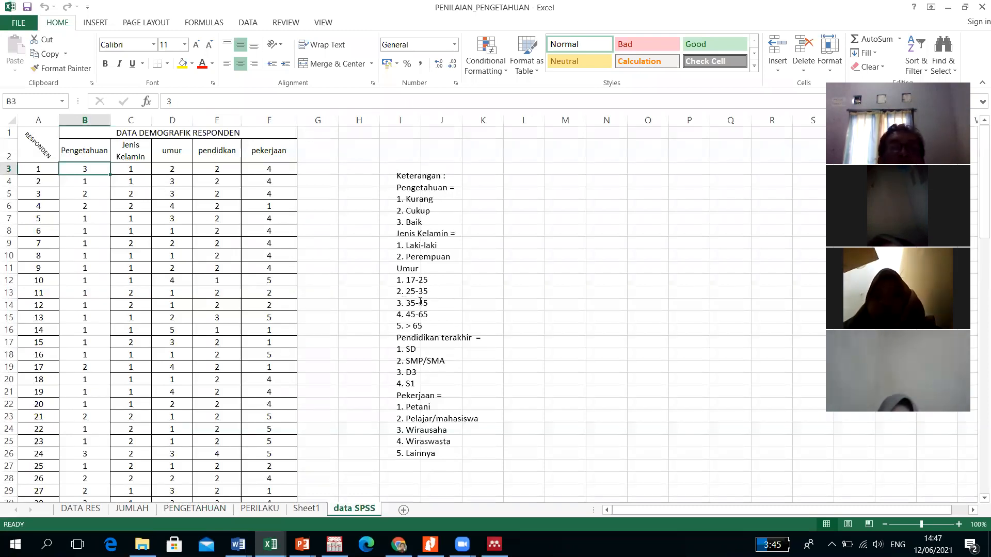
left_click(220, 183)
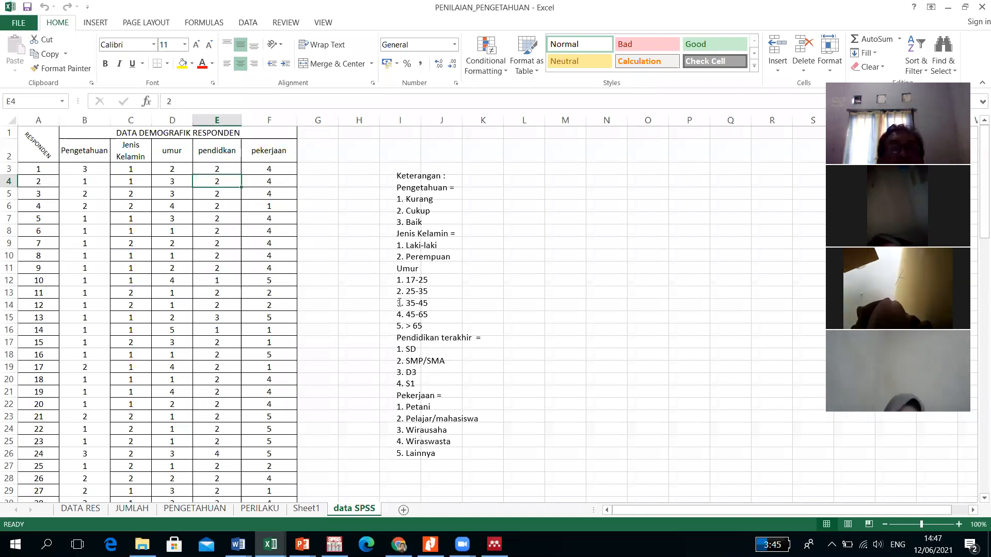
left_click(82, 184)
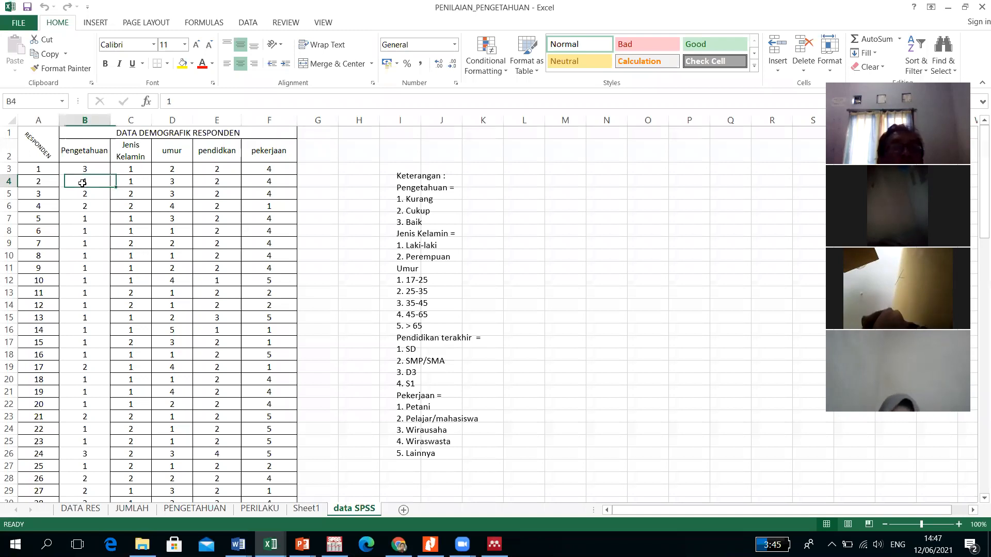
left_click(196, 509)
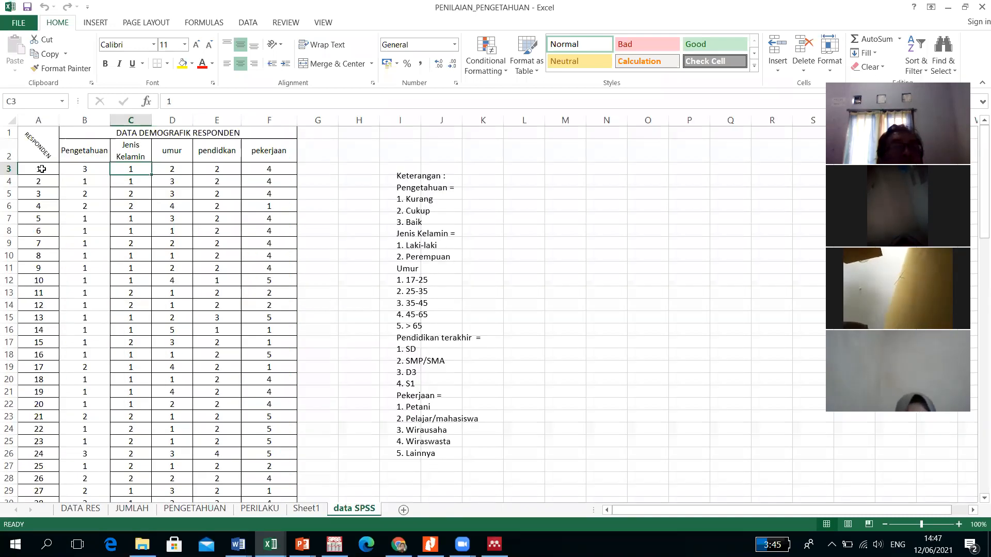
left_click_drag(278, 233, 257, 430)
left_click(204, 243)
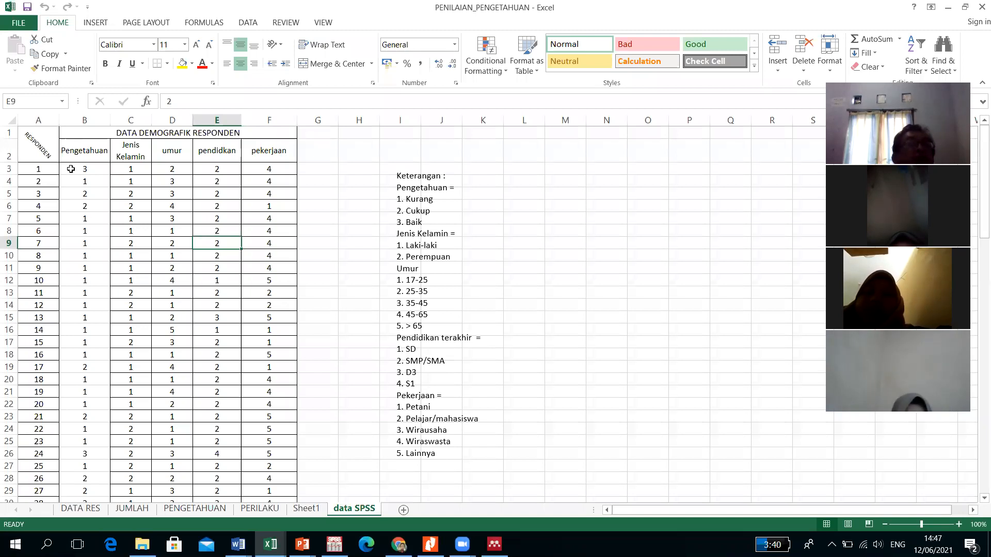
Copy all respondents' coded values in B3:F96 of the data SPSS sheet, without the headers and TOTAL row
left_click_drag(81, 168, 261, 206)
left_click_drag(253, 242, 255, 463)
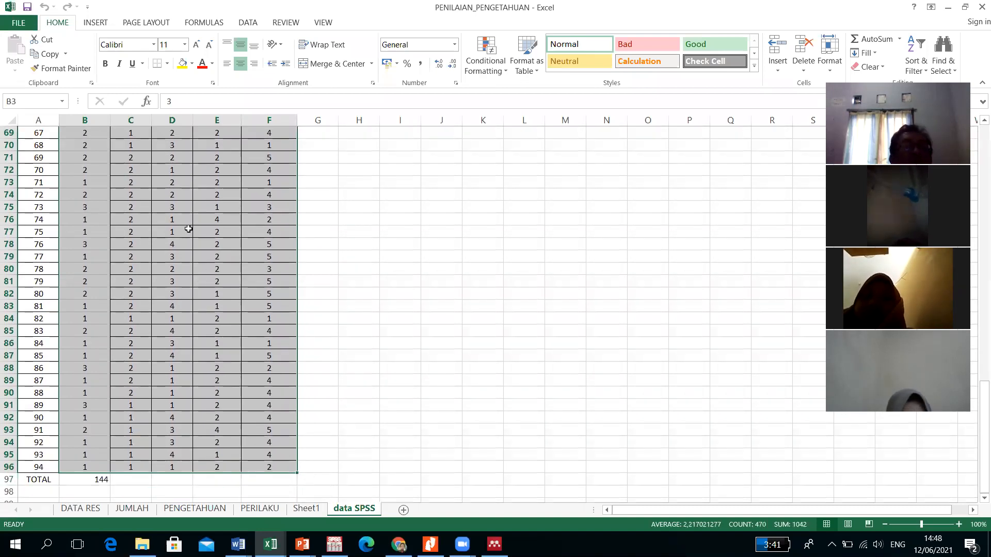
right_click(189, 229)
left_click(212, 252)
scroll(389, 488, "up", 20)
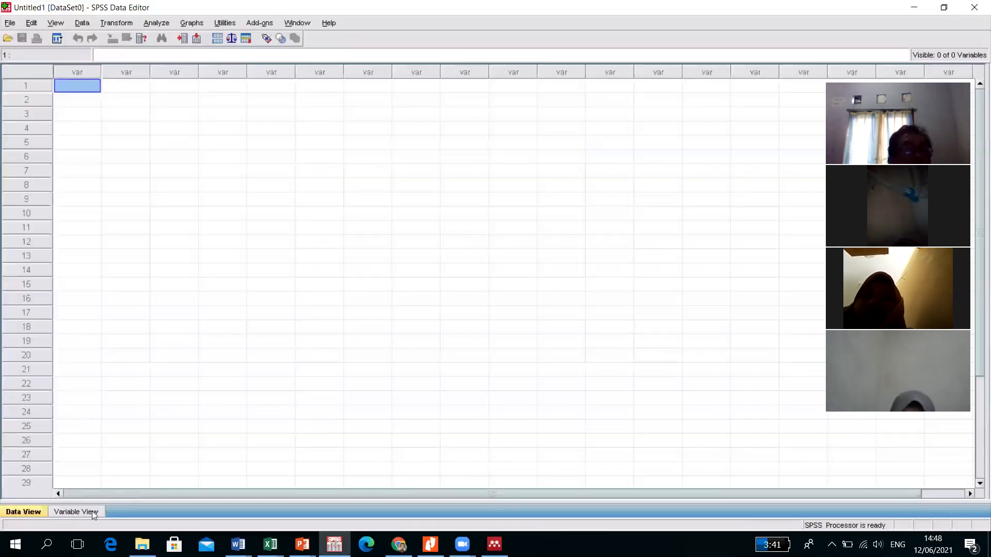
Switch to SPSS, paste the copied codes into Data View from the first cell, and check the cases down to the last row
left_click(68, 512)
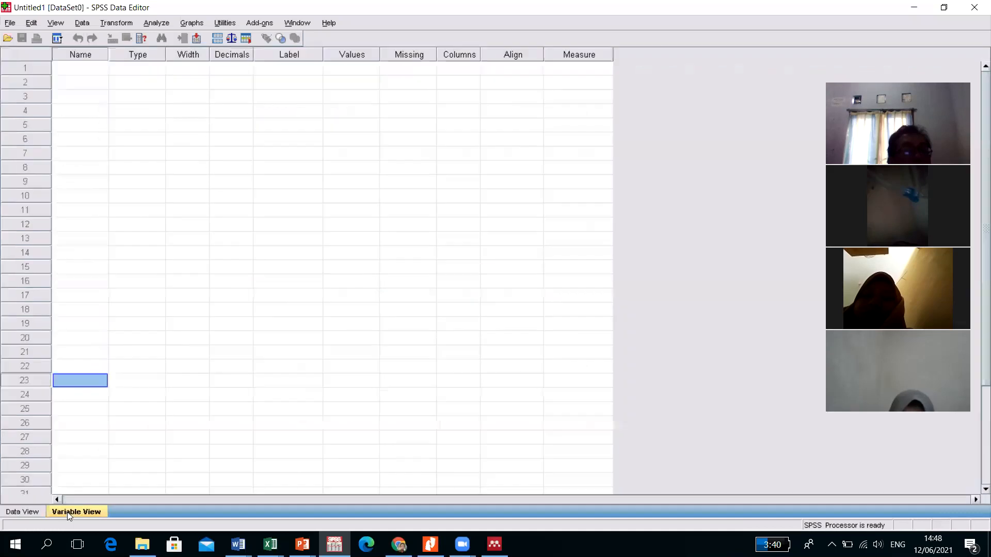
left_click(34, 514)
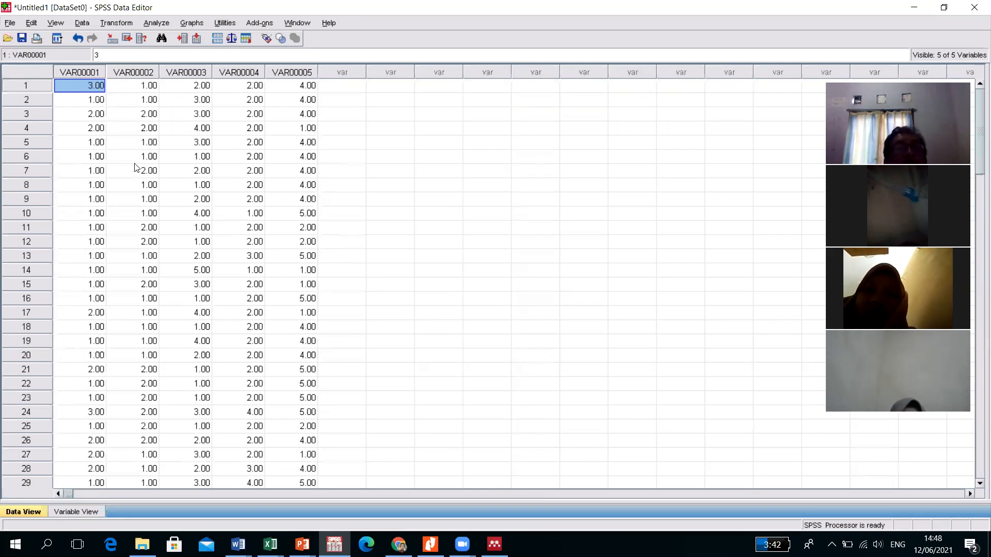
scroll(146, 223, "down", 15)
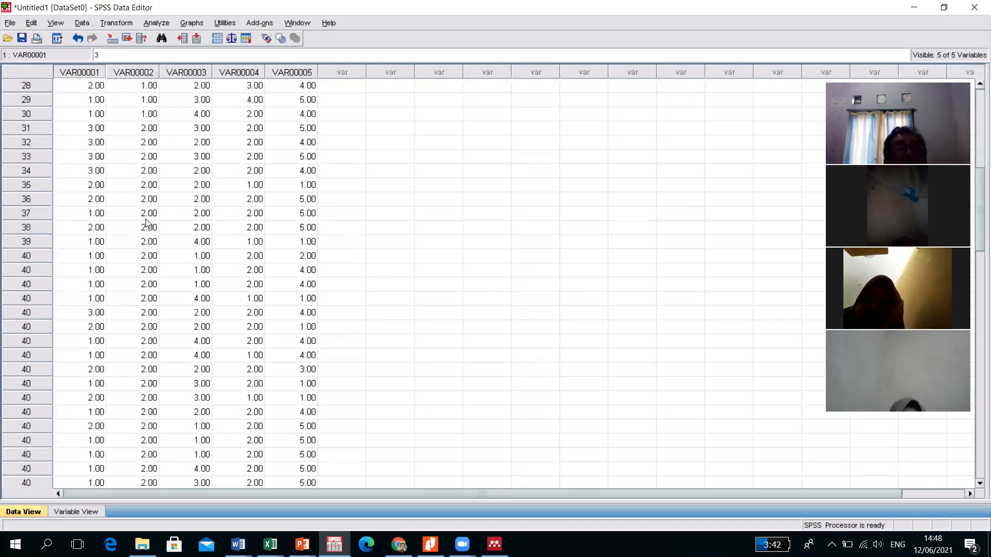
scroll(146, 223, "down", 5)
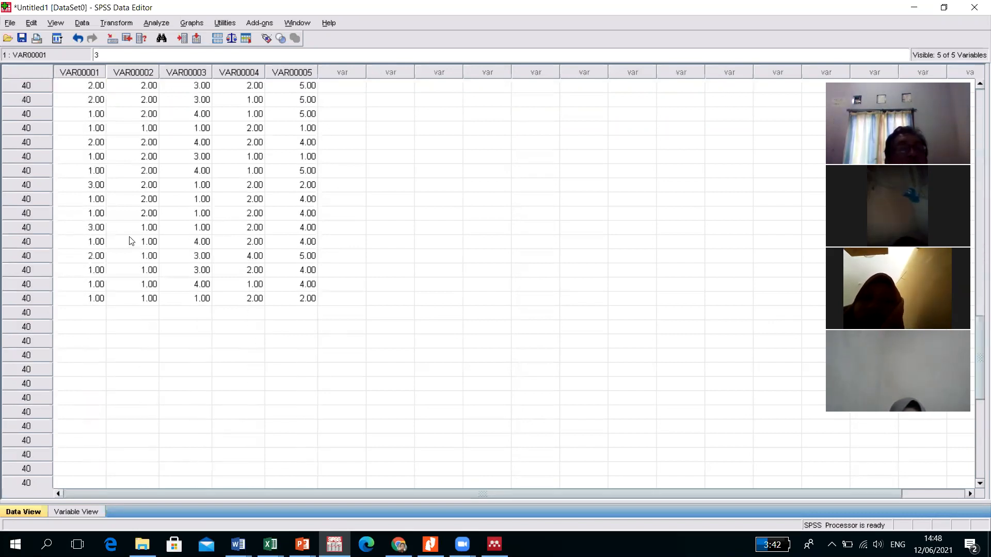
scroll(110, 266, "up", 20)
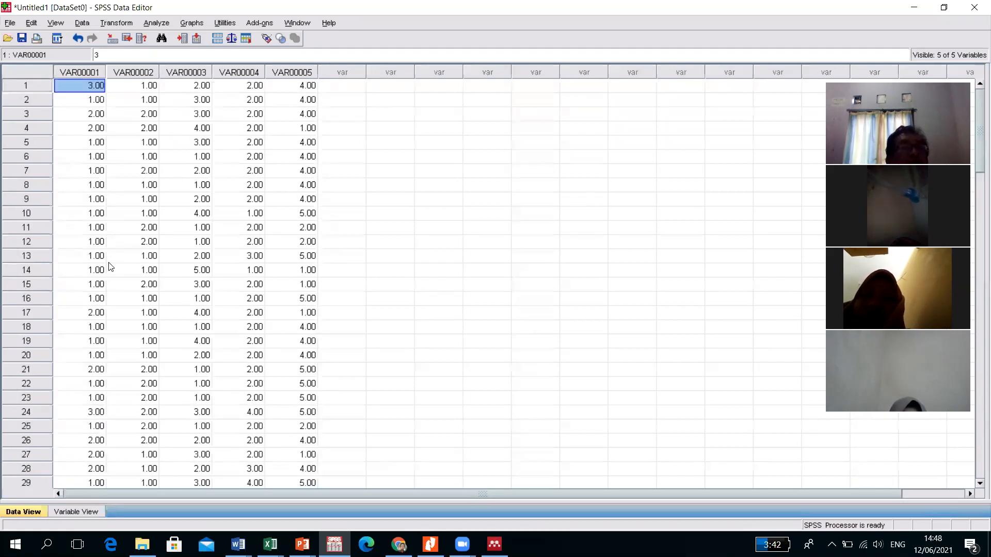
scroll(110, 266, "down", 12)
scroll(81, 241, "up", 12)
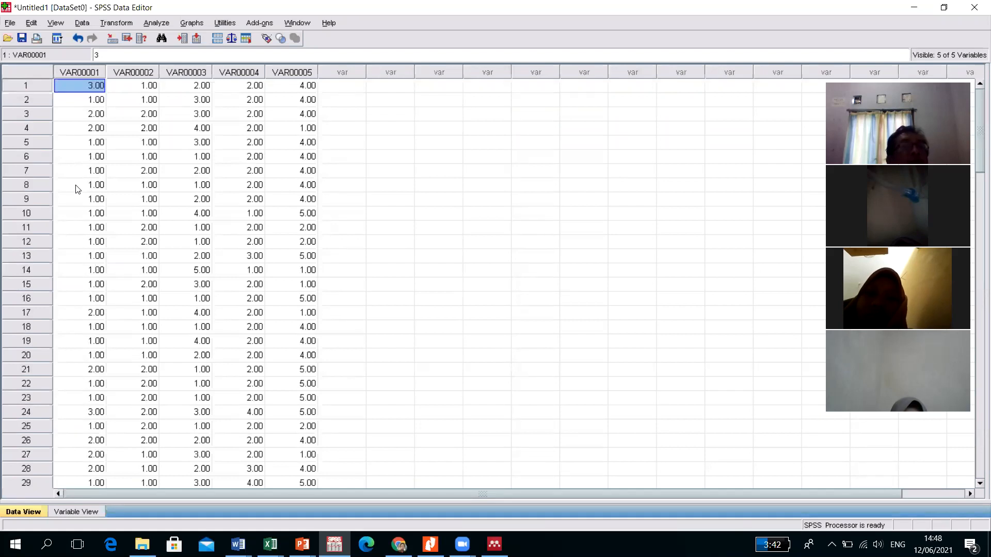
Set the decimals to 0 for all five variables, VAR00001 to VAR00005, in Variable View
left_click(71, 511)
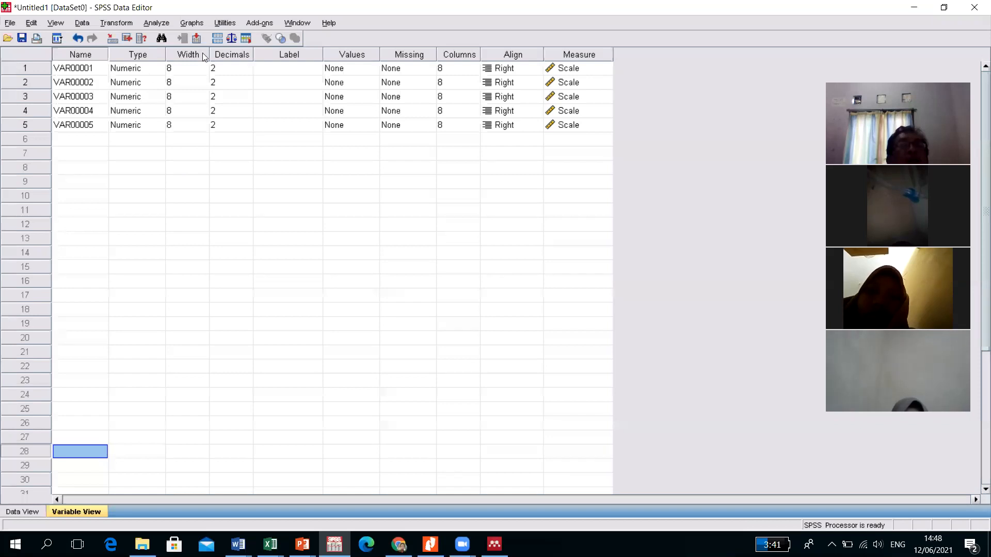
left_click(225, 69)
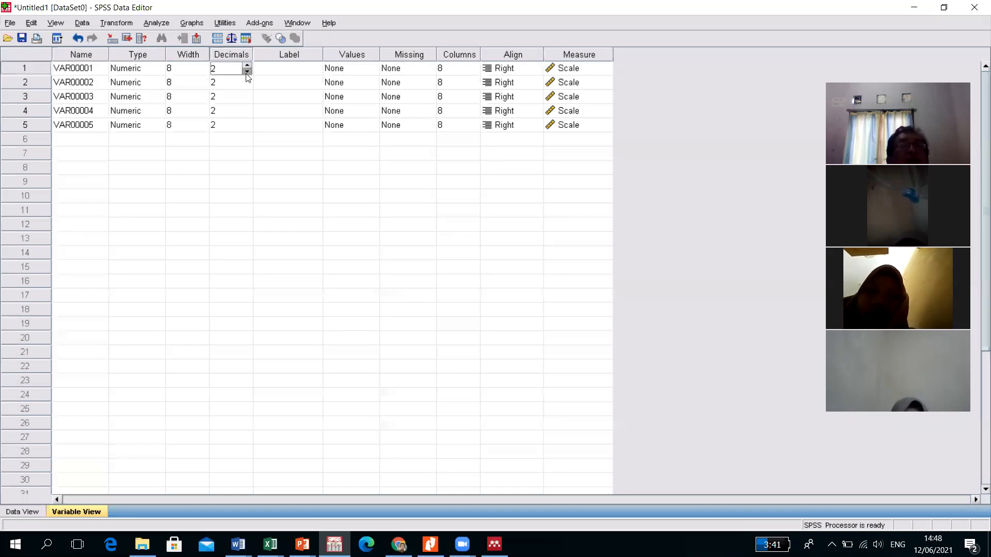
left_click(246, 72)
left_click(246, 86)
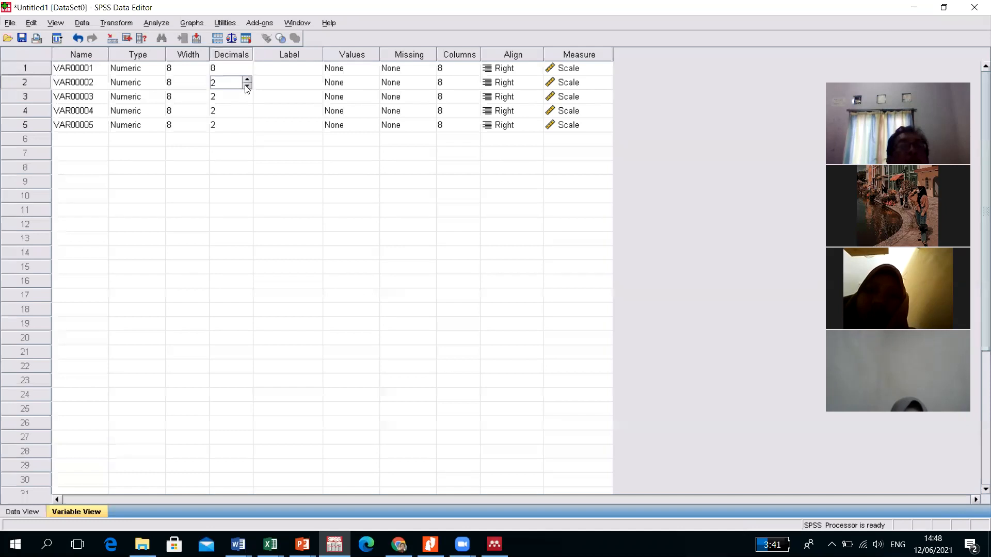
left_click(247, 87)
left_click(233, 96)
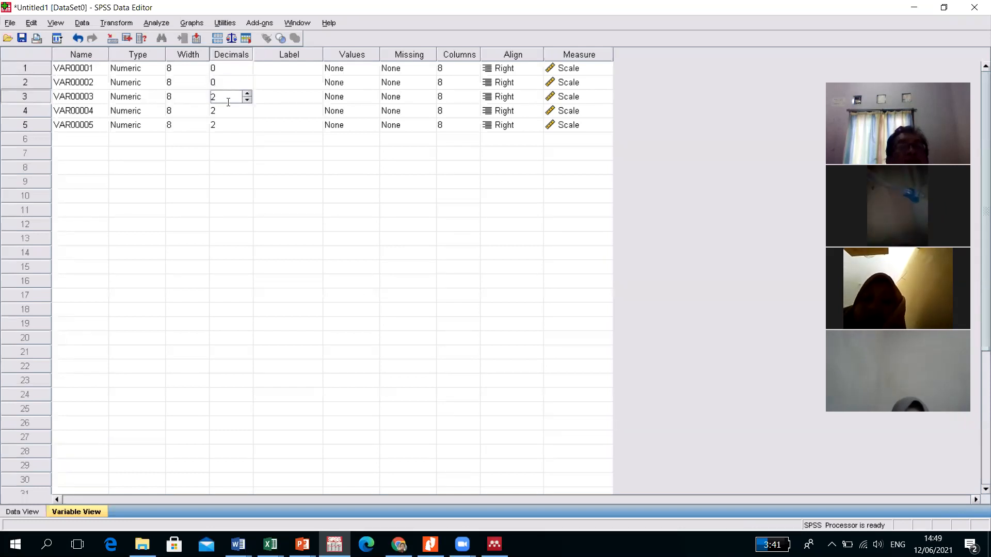
left_click(248, 99)
left_click(247, 99)
left_click(242, 112)
left_click(247, 115)
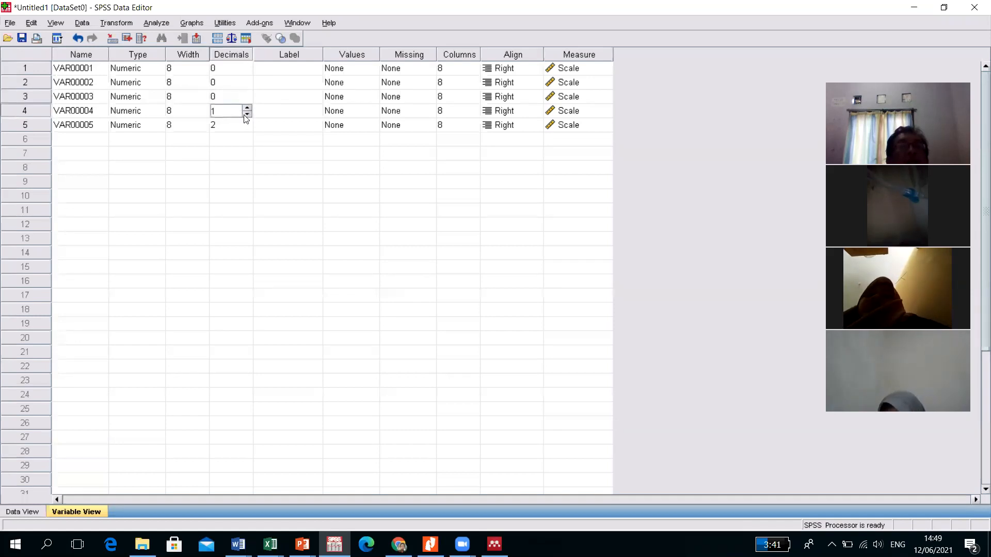
left_click(248, 114)
left_click(238, 127)
left_click(247, 128)
left_click(248, 128)
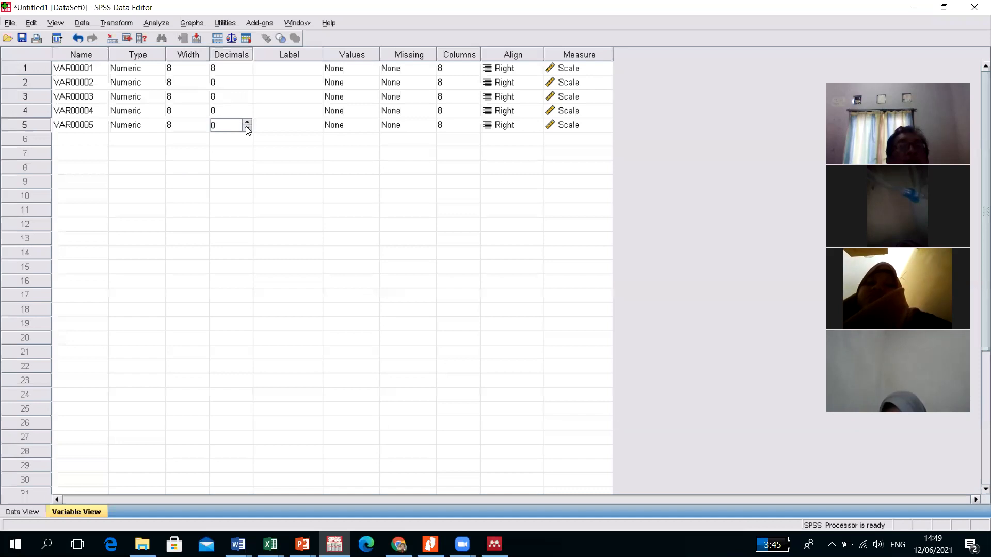
Review the number format of the coded cases in Data View, from the first row down to the last
left_click(30, 512)
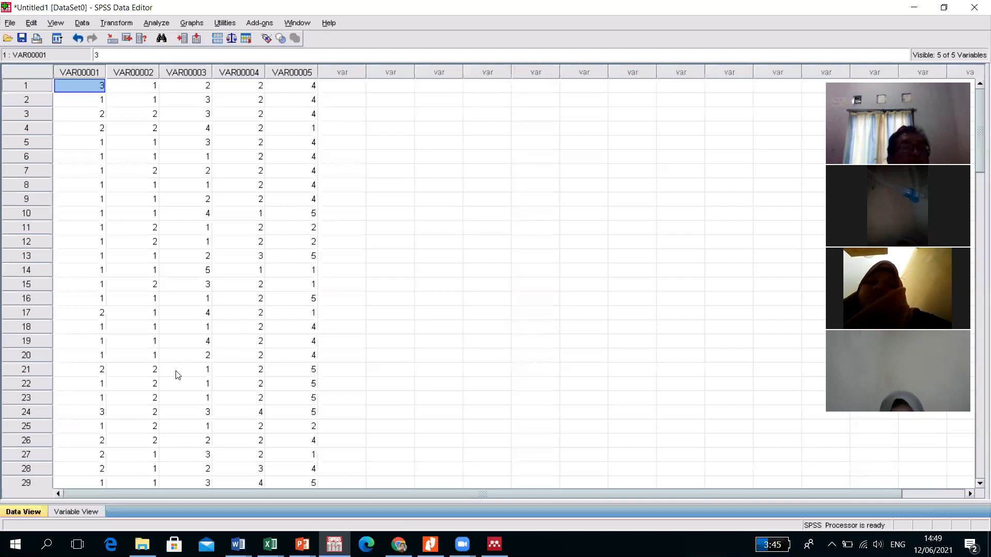
scroll(177, 375, "down", 9)
scroll(177, 375, "down", 11)
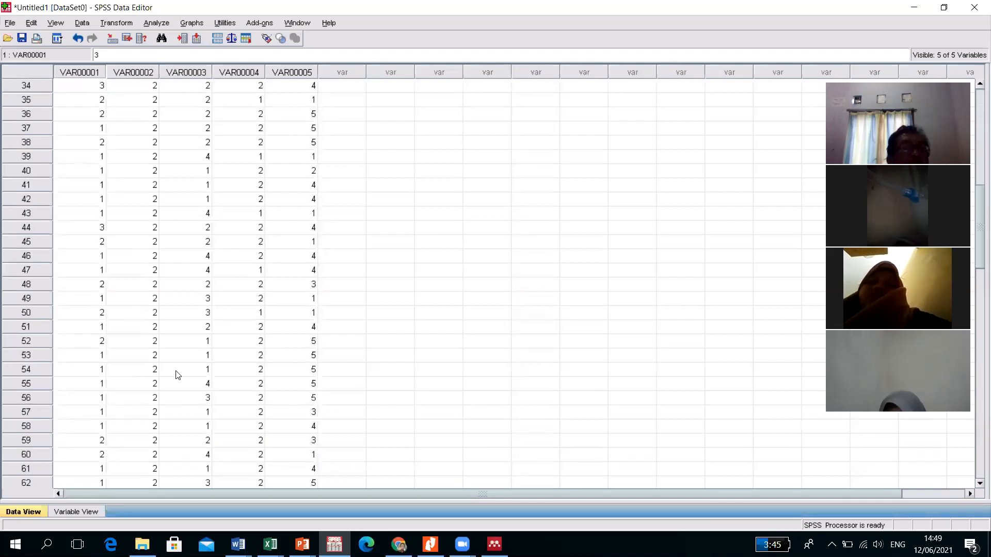
scroll(176, 374, "down", 2)
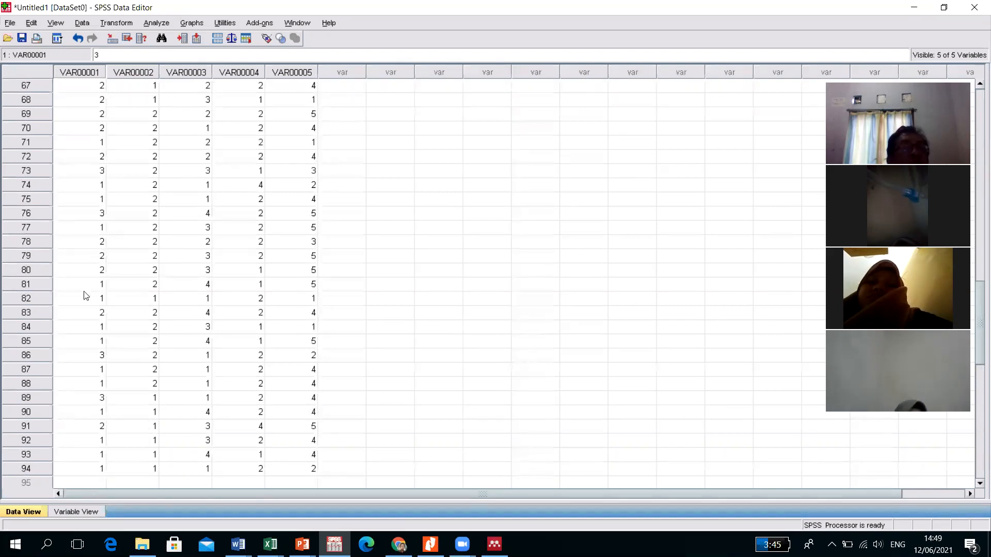
scroll(88, 432, "up", 20)
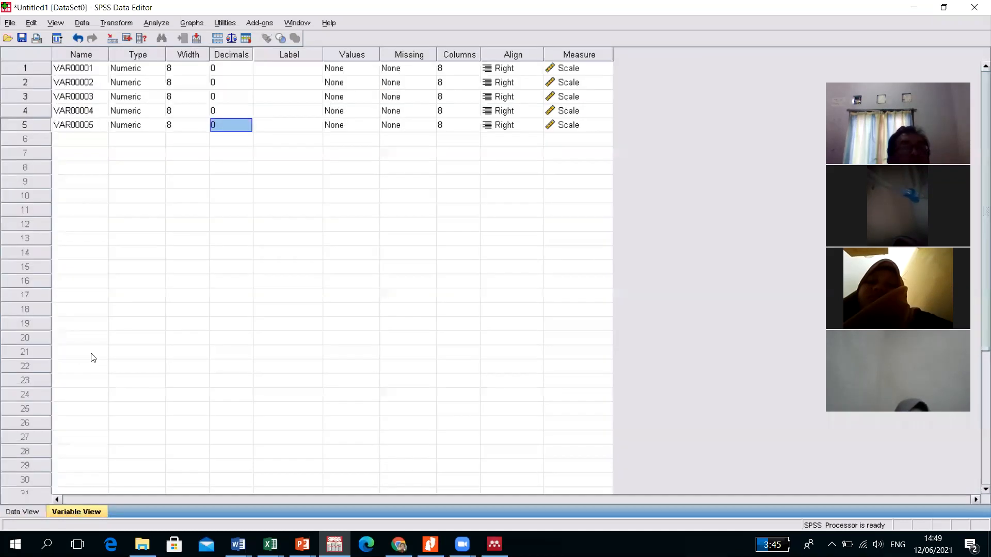
Look up the first column's header on Excel's data SPSS sheet, rename VAR00001 in SPSS as pengetahuan, and check it in Data View
left_click(78, 513)
left_click(84, 69)
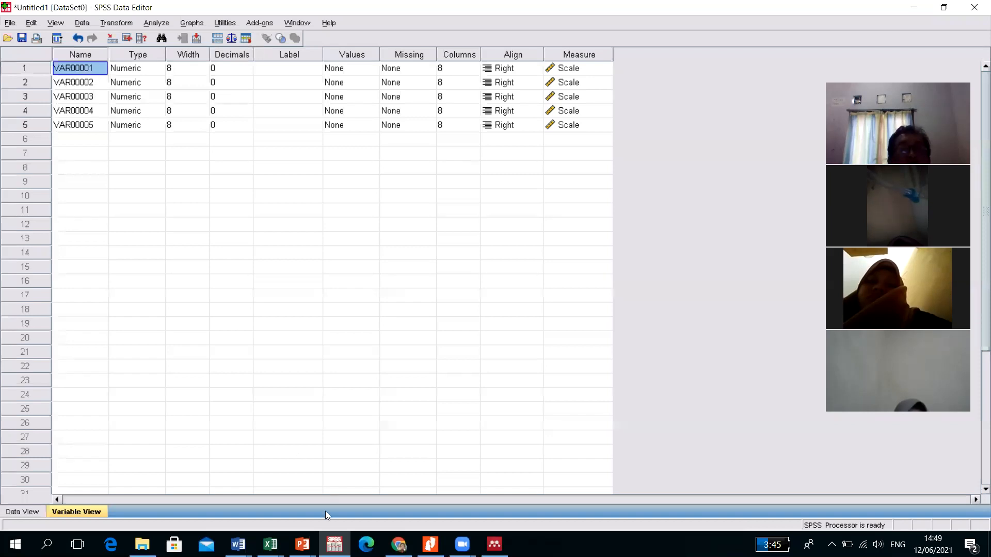
mouse_move(270, 544)
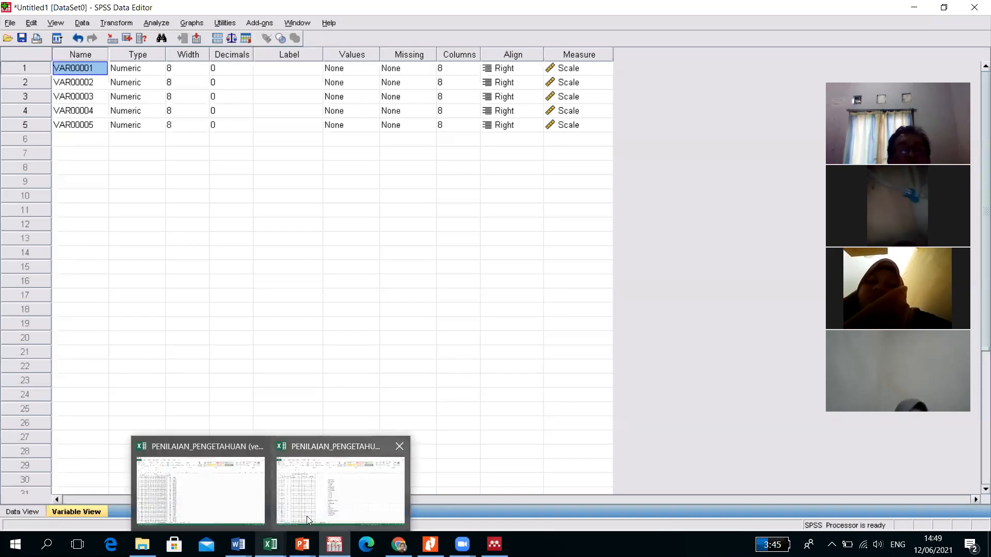
left_click(341, 487)
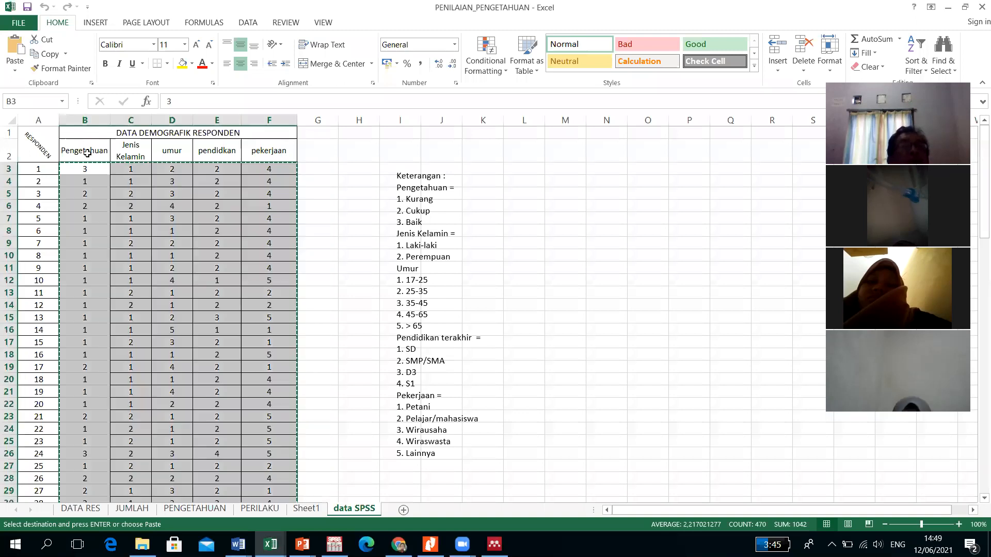
left_click(84, 145)
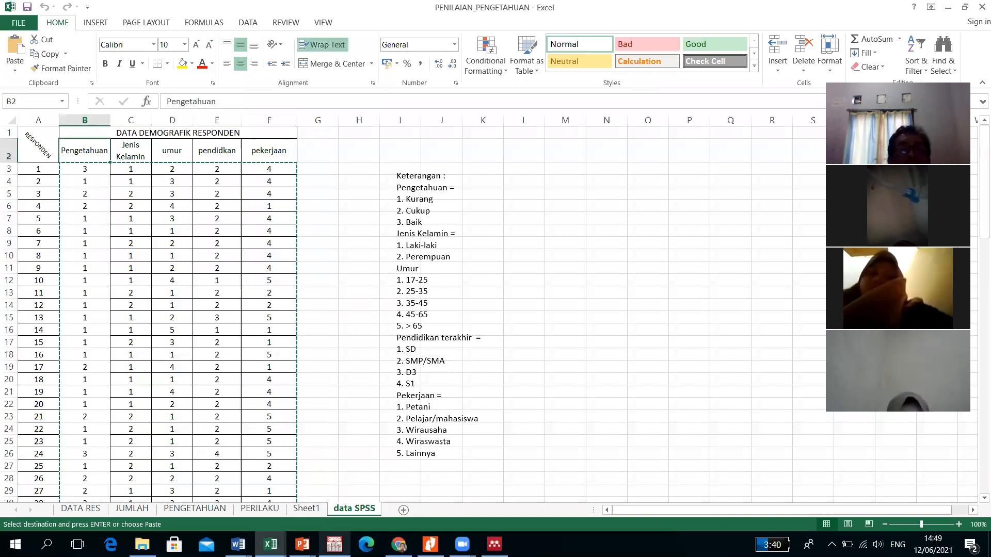
left_click(335, 544)
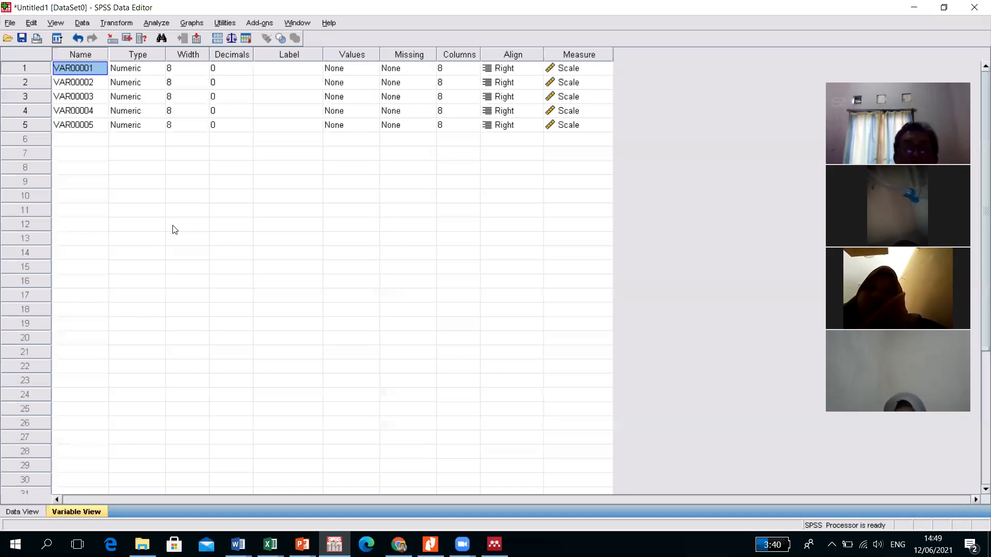
type("pe")
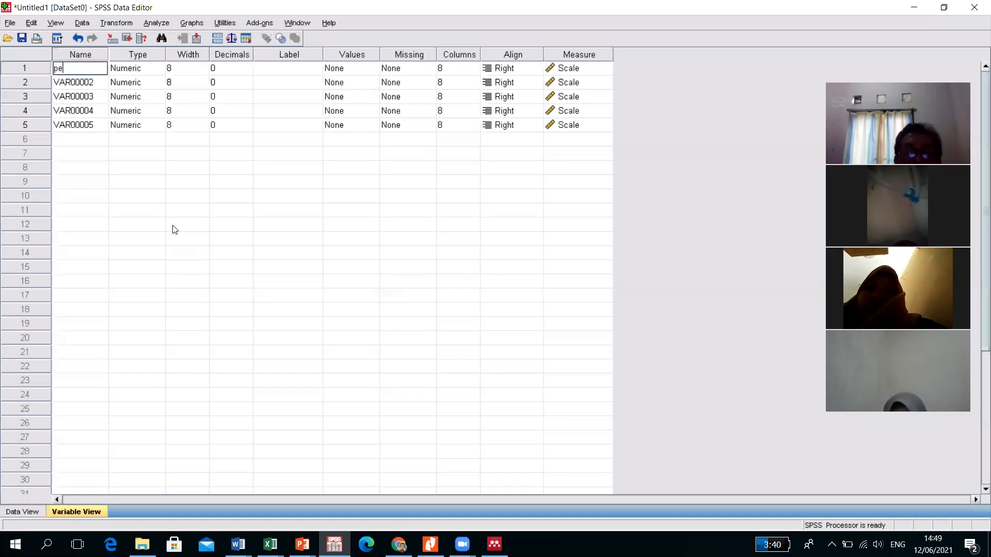
type("nge")
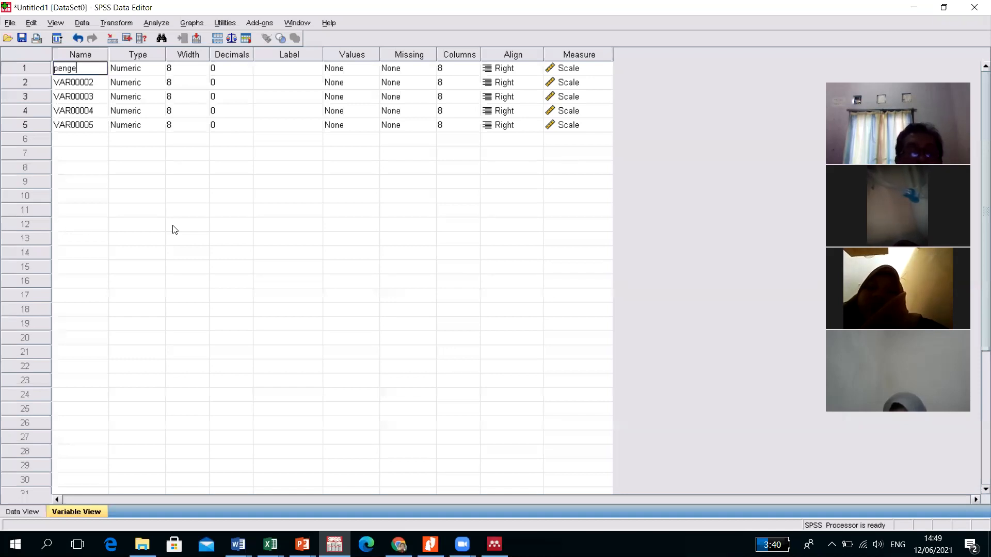
type("tahuan")
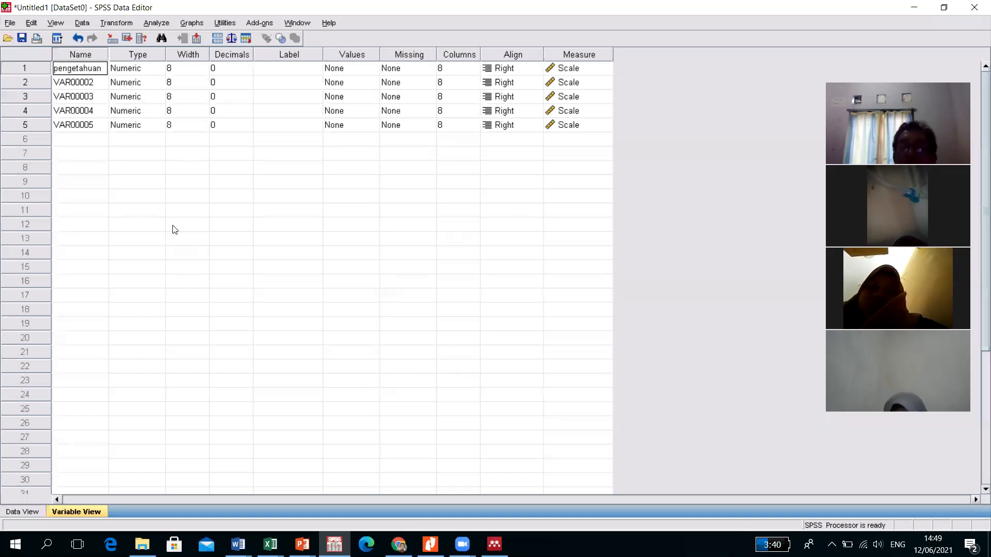
key("Tab")
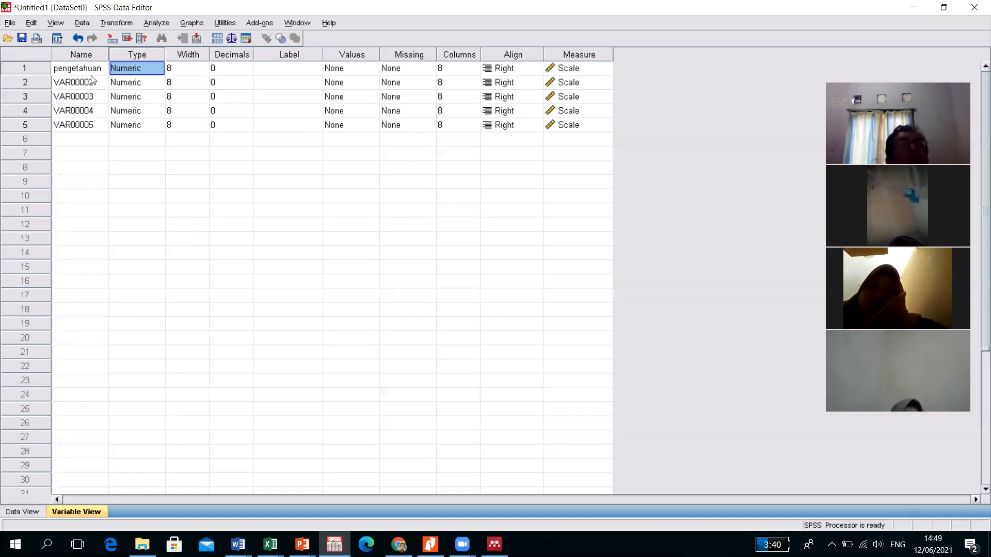
key("ctrl+t")
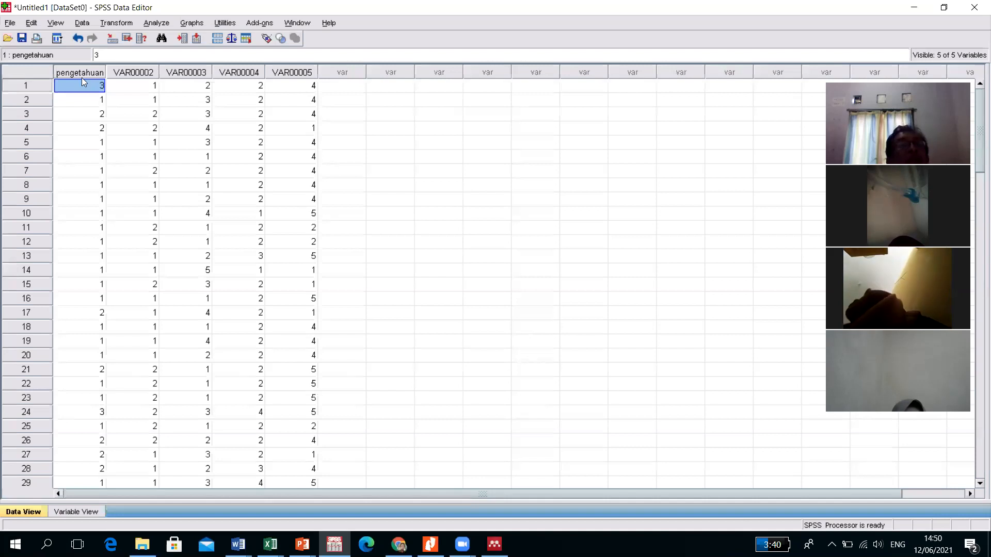
Look up the second header on Excel's data SPSS sheet, rename VAR00002 in SPSS as jnskelamin, and check it in Data View
left_click(77, 509)
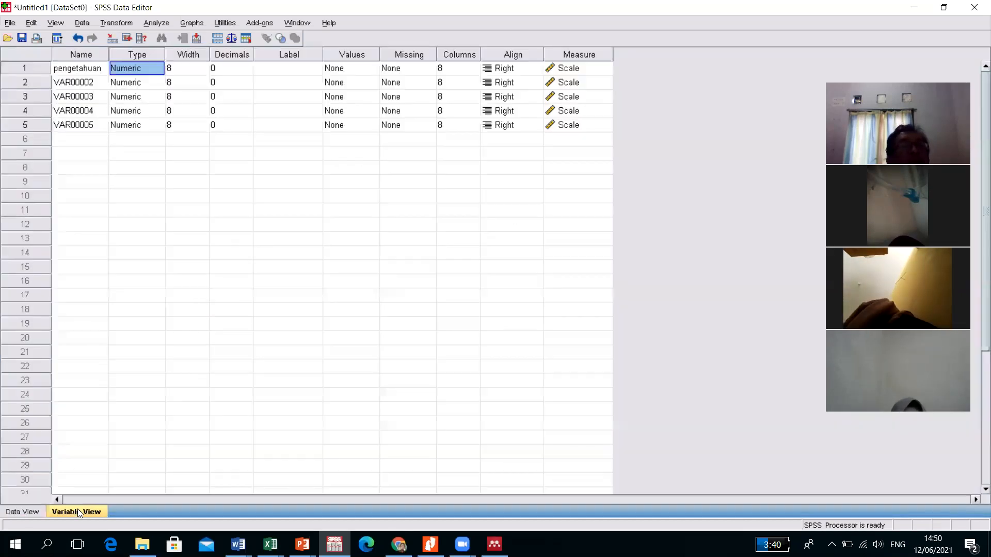
left_click(80, 83)
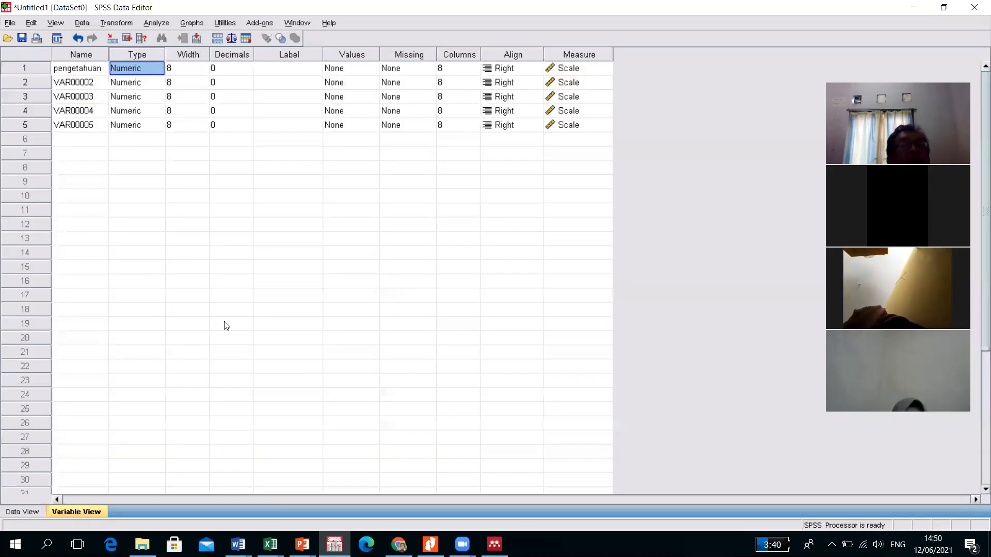
mouse_move(270, 544)
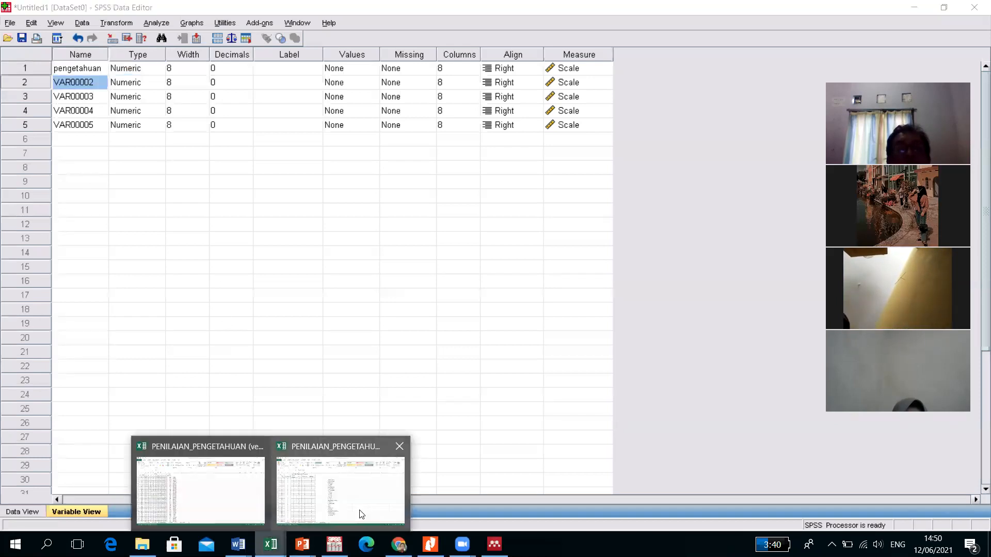
left_click(361, 512)
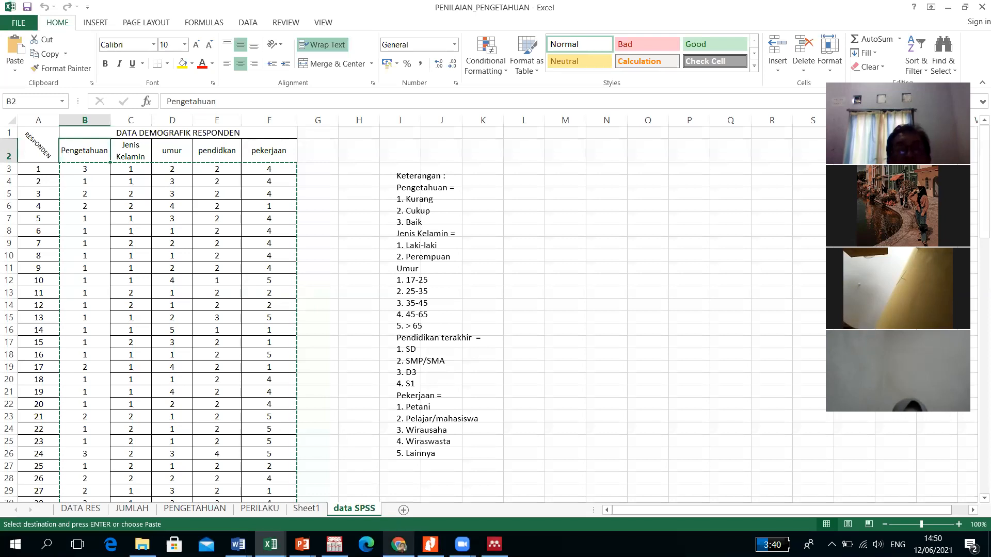
left_click(334, 545)
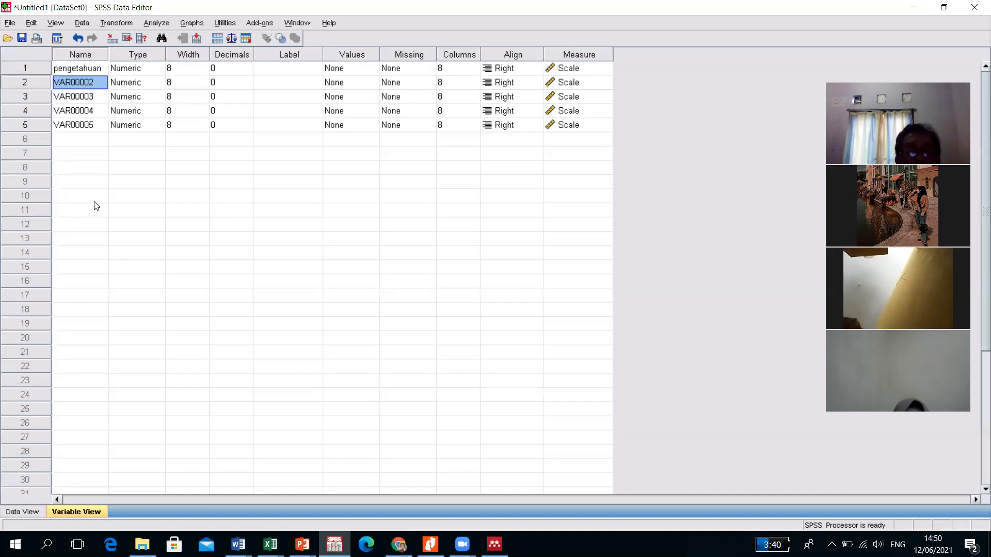
key("BackSpace")
type("jns")
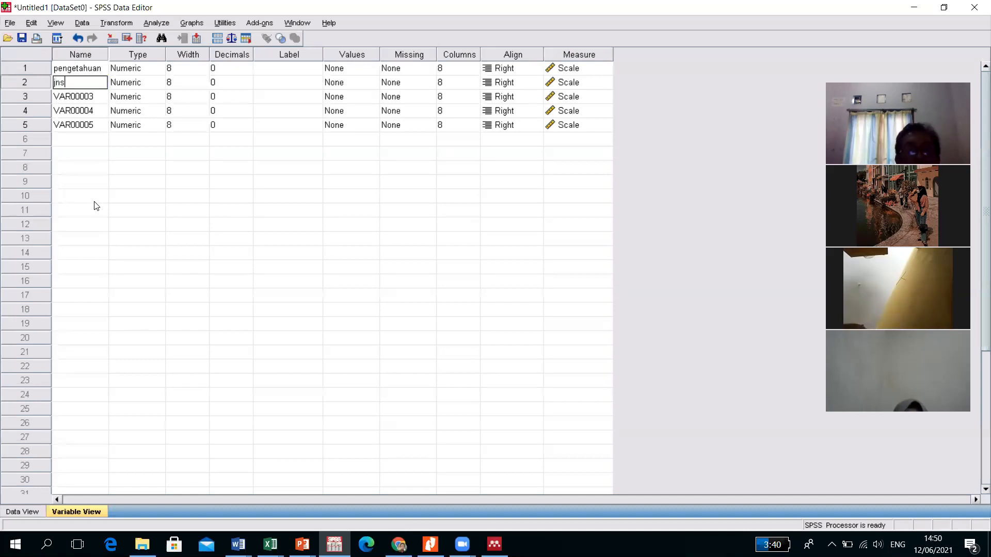
type("kelamin")
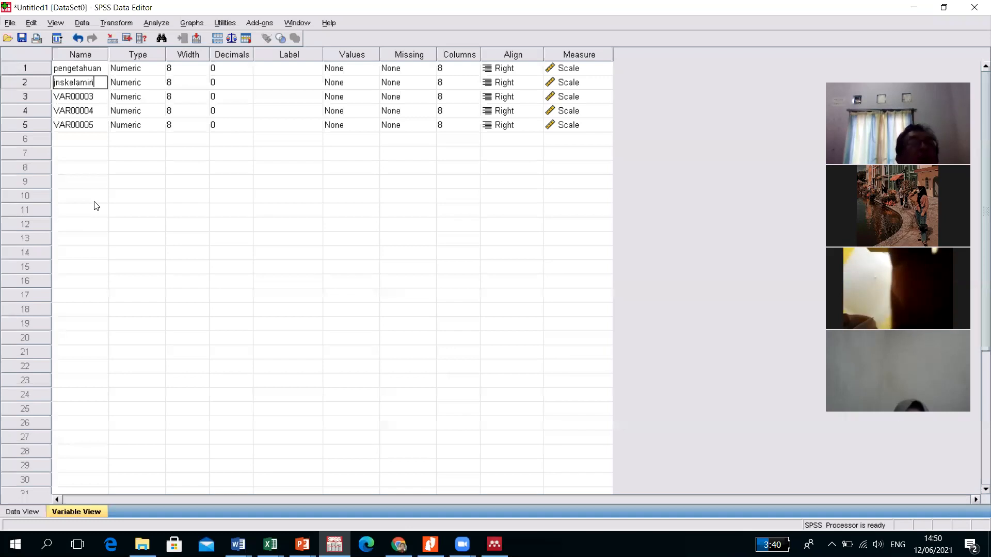
key("Tab")
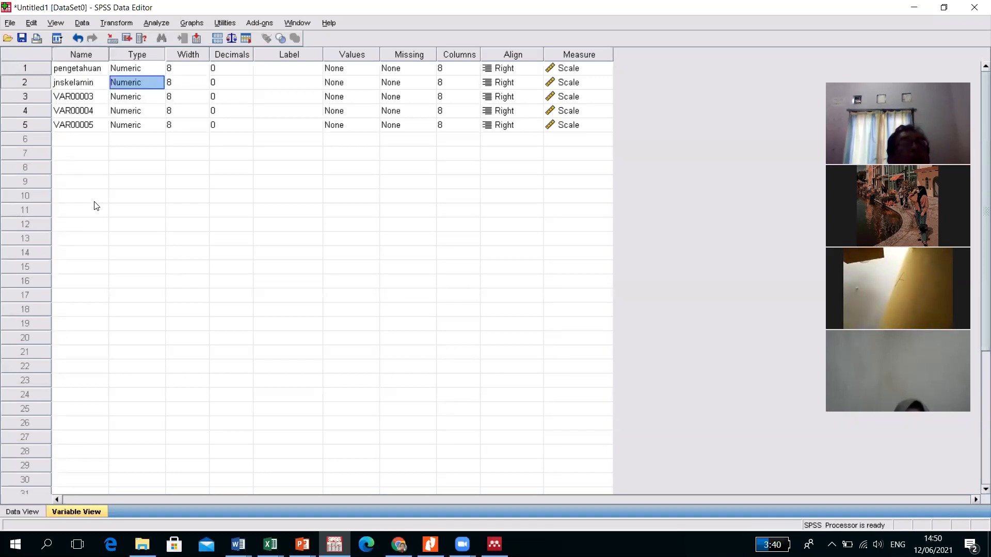
left_click(26, 509)
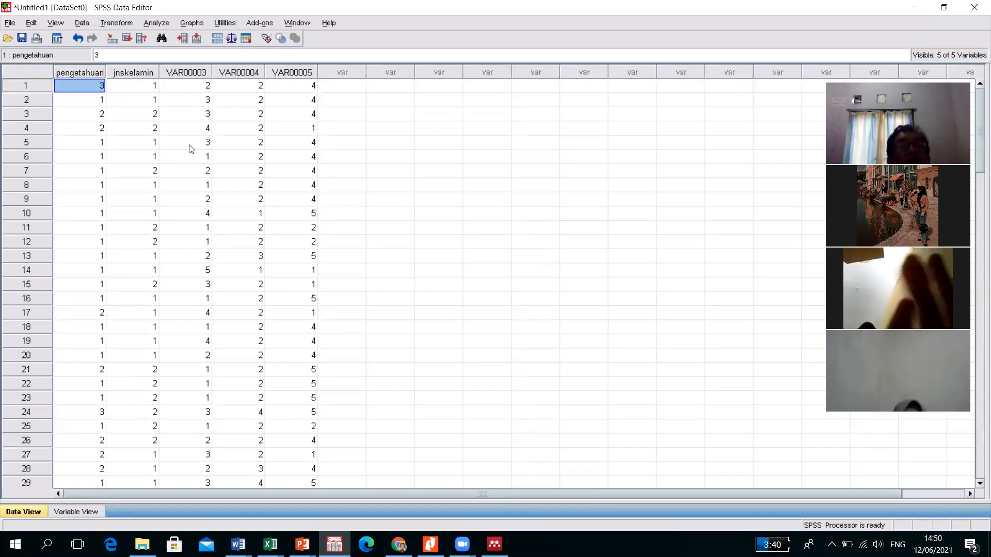
Look up the remaining headers on Excel's data SPSS sheet and rename VAR00003 in SPSS as umur
left_click(270, 544)
left_click(356, 509)
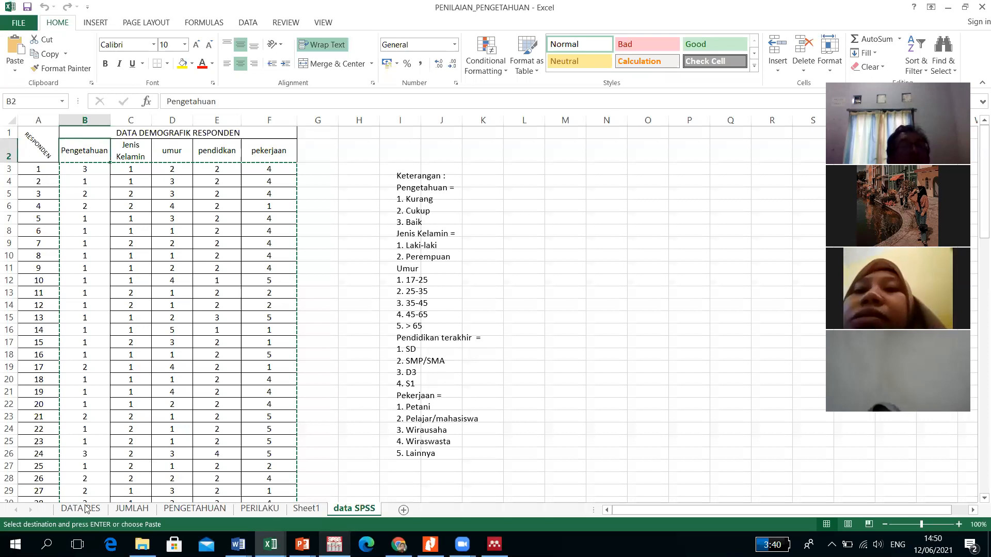
key("alt+Tab")
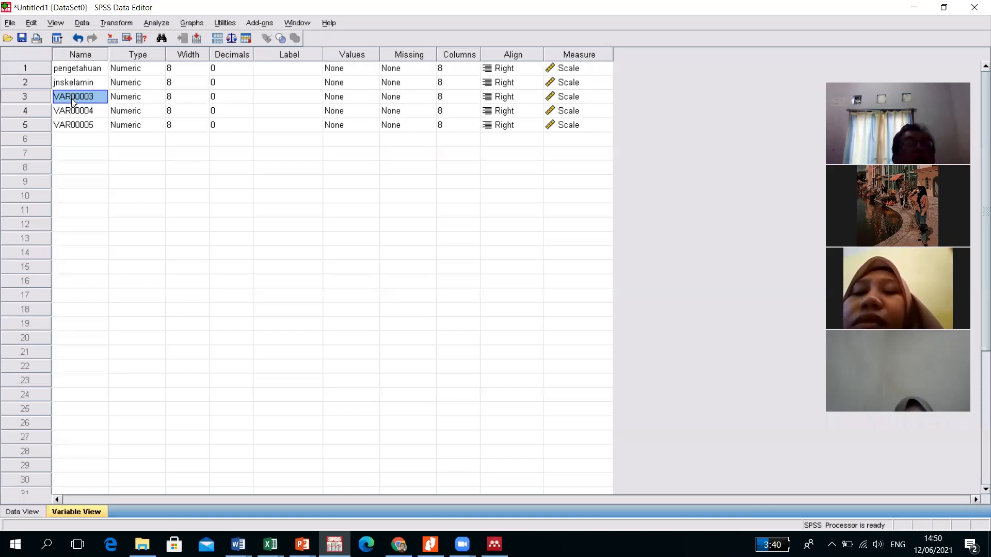
type("umur")
key("Tab")
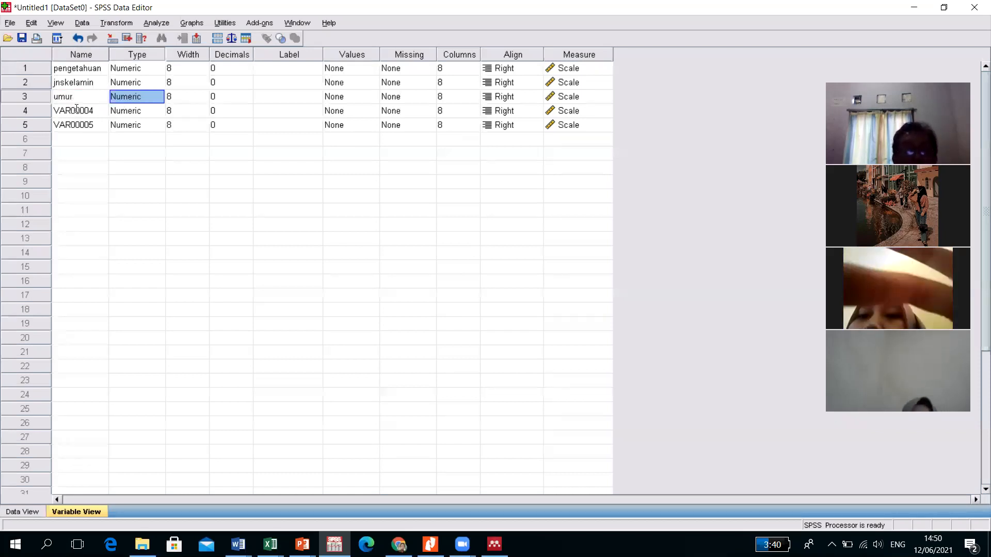
Rename VAR00004 as pendidikan and VAR00005 as pekerjaan, and check the column headers in Data View
left_click(77, 109)
type("pendidikan")
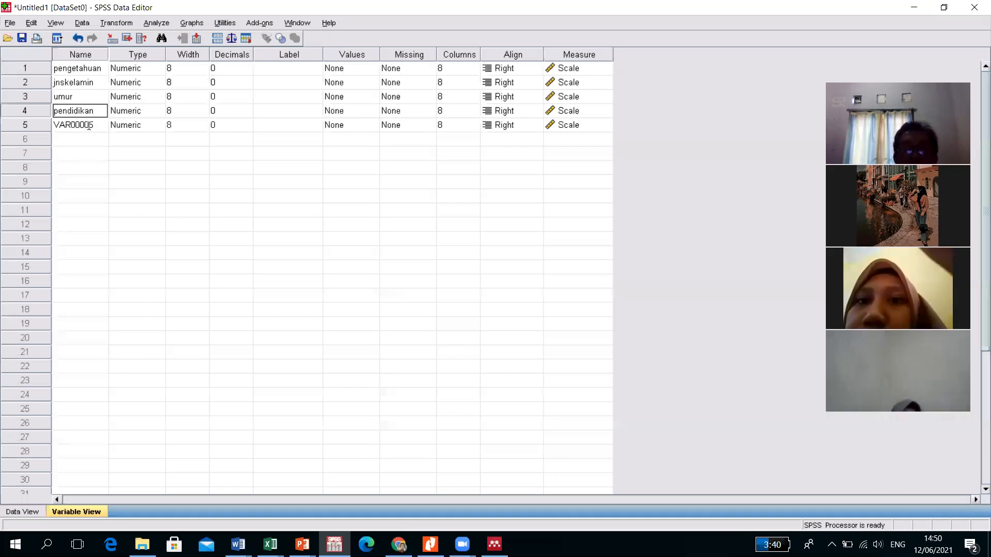
left_click(88, 126)
type("pekerjaan")
key("Tab")
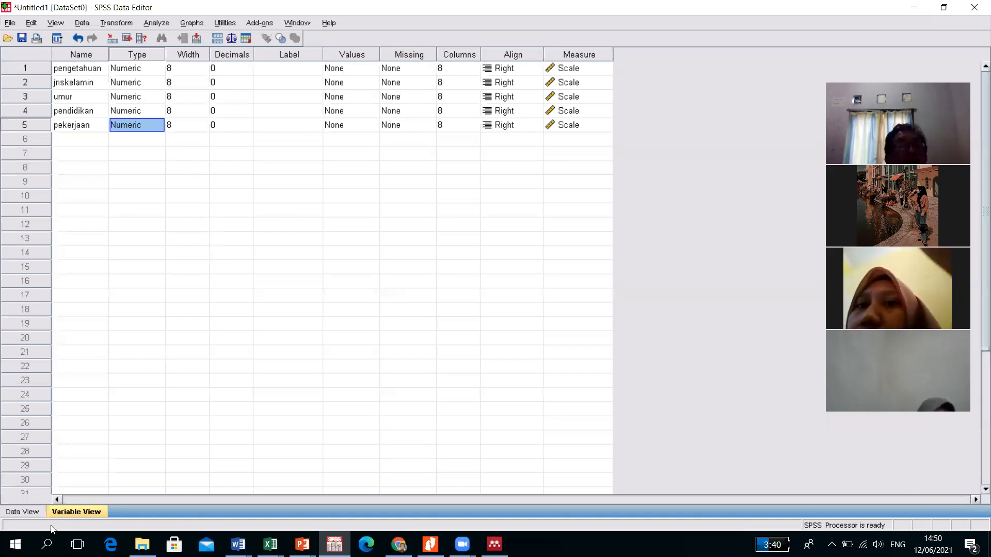
left_click(32, 512)
left_click(32, 512)
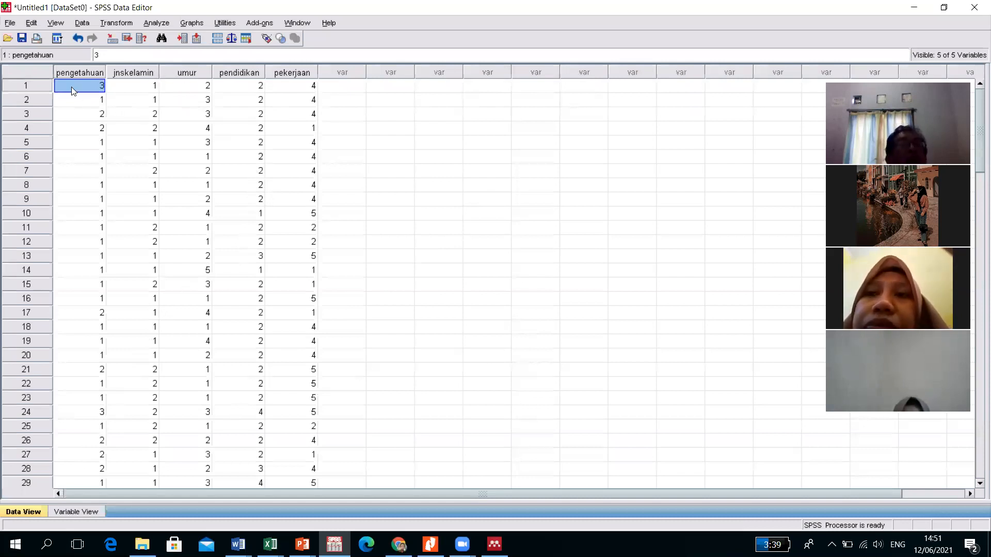
In Variable View, set the measurement level of pengetahuan to Ordinal and of jnskelamin to Nominal
double_click(81, 72)
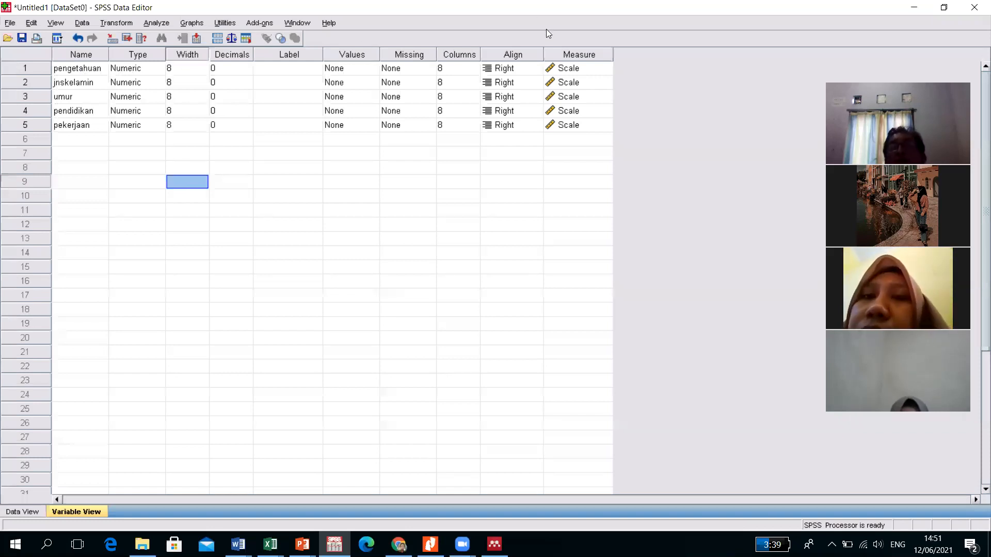
left_click(577, 72)
left_click(606, 68)
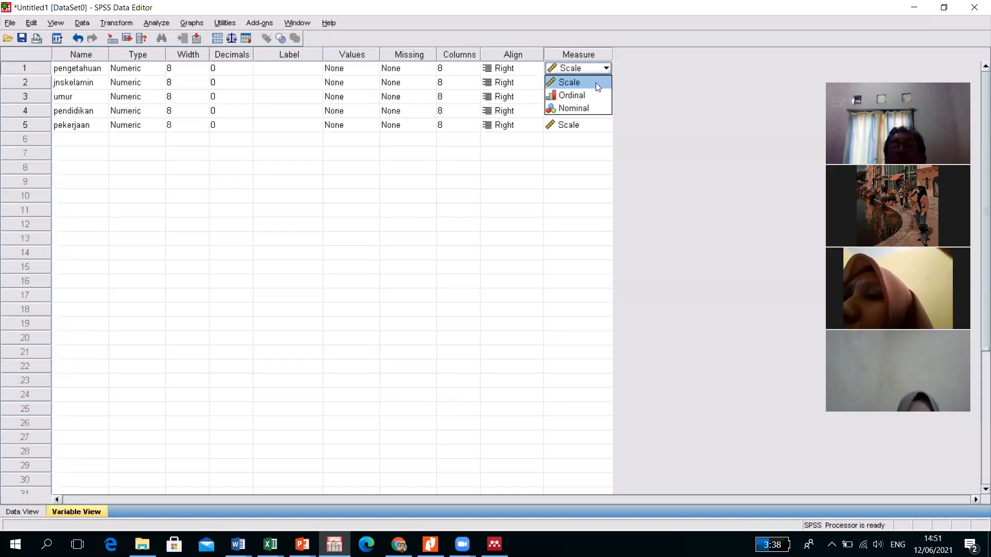
left_click(576, 96)
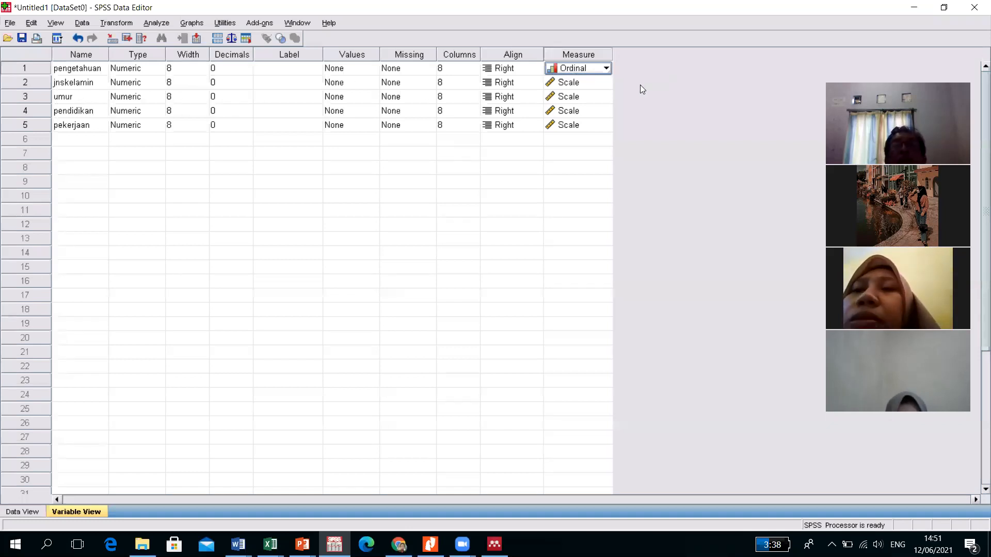
left_click(597, 83)
left_click(606, 83)
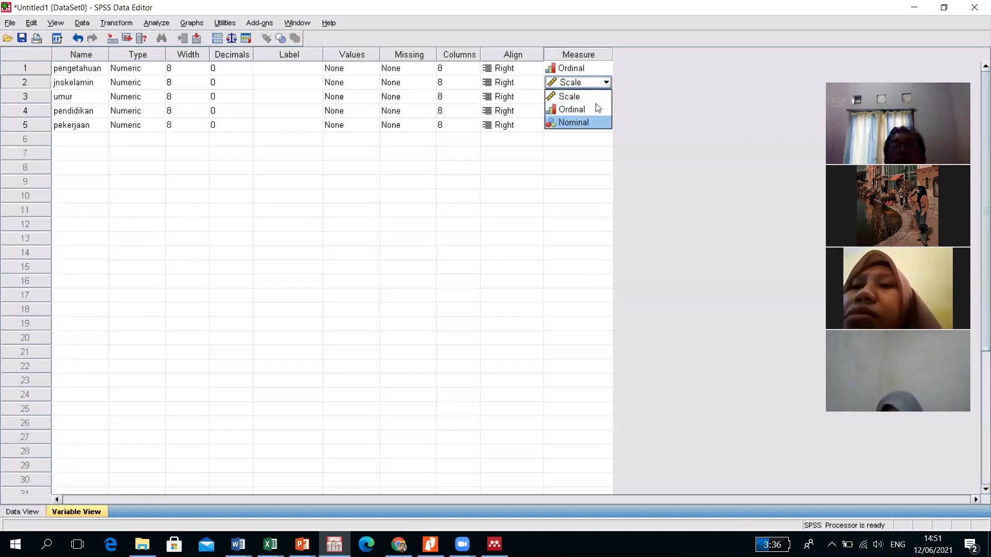
key("Return")
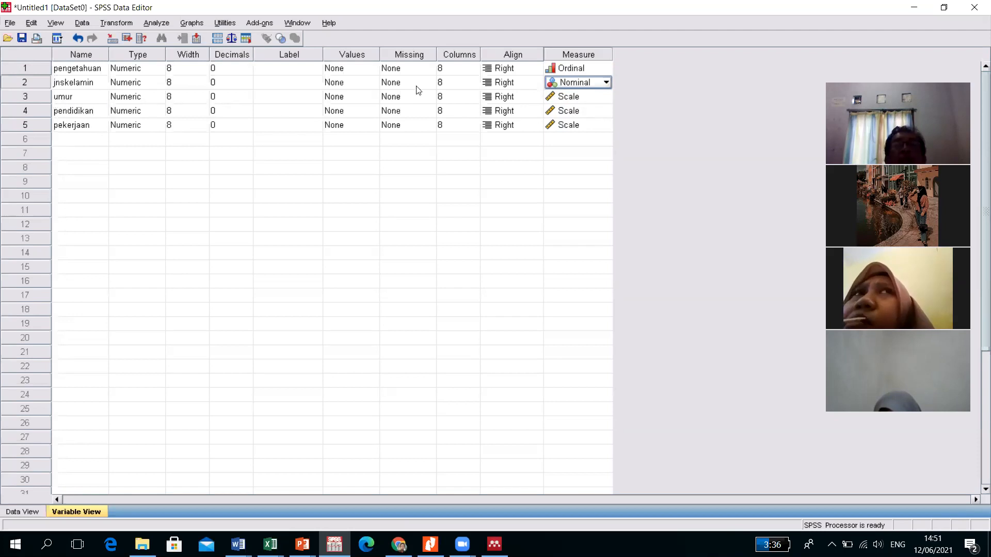
Set the measurement level of umur, pendidikan and pekerjaan to Ordinal
left_click(571, 100)
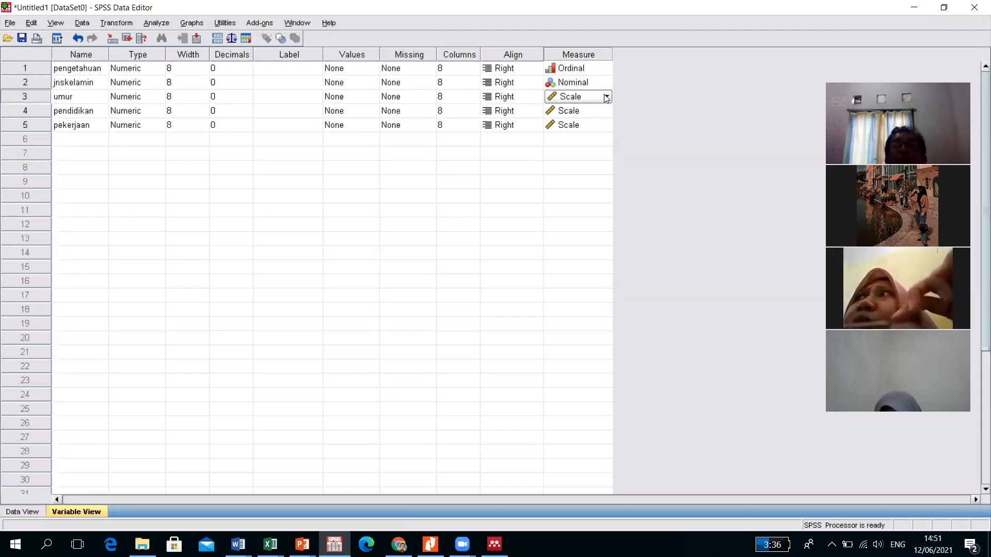
left_click(605, 97)
key("Return")
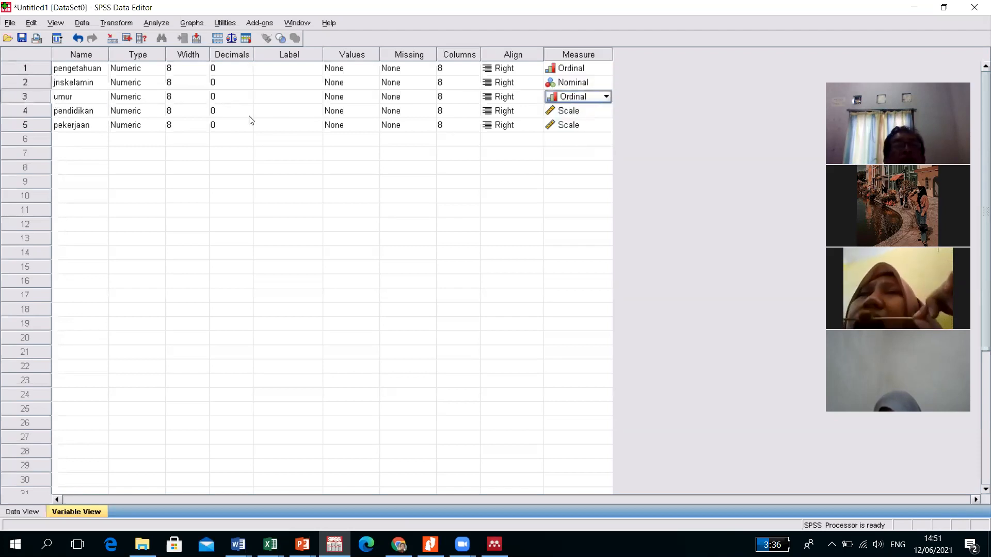
left_click(551, 106)
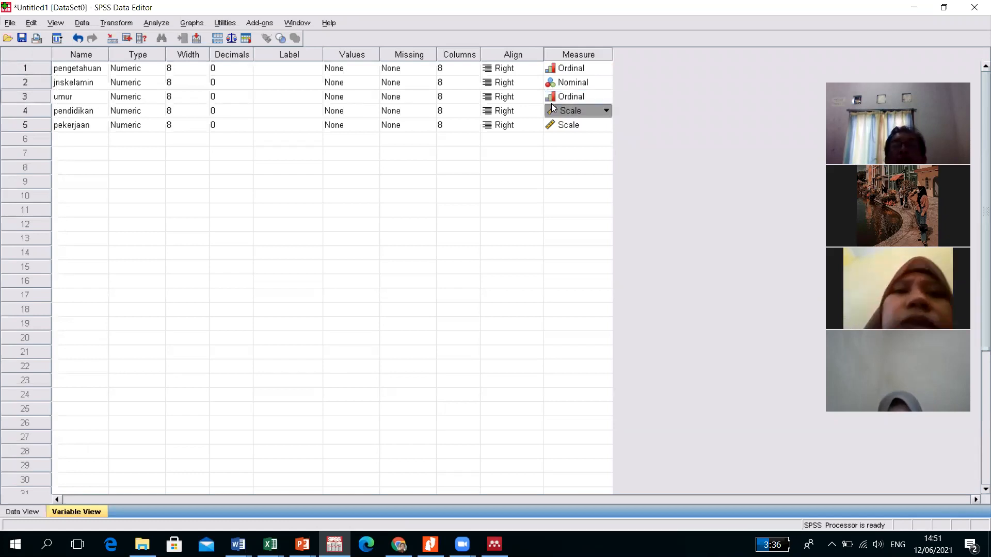
left_click(551, 106)
key("Down")
key("Return")
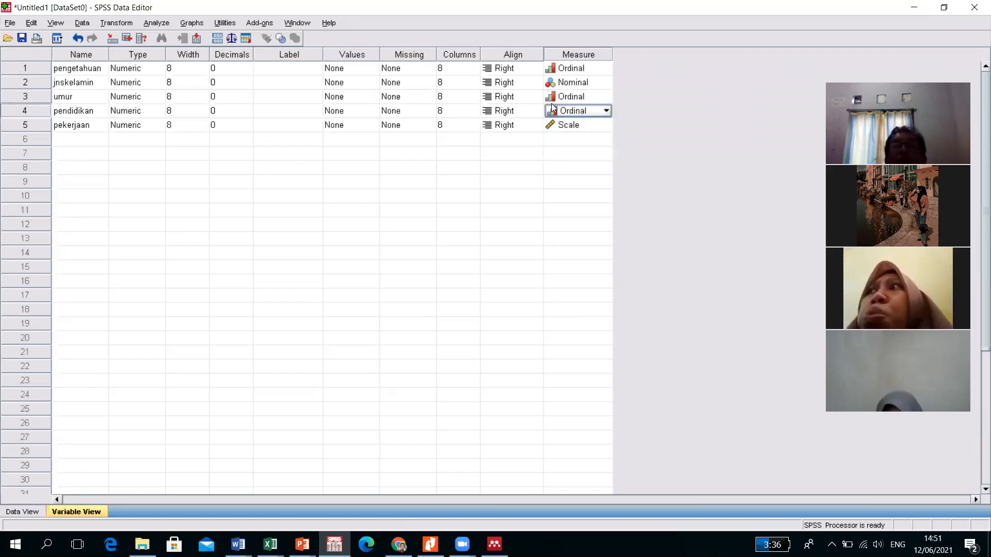
key("Return")
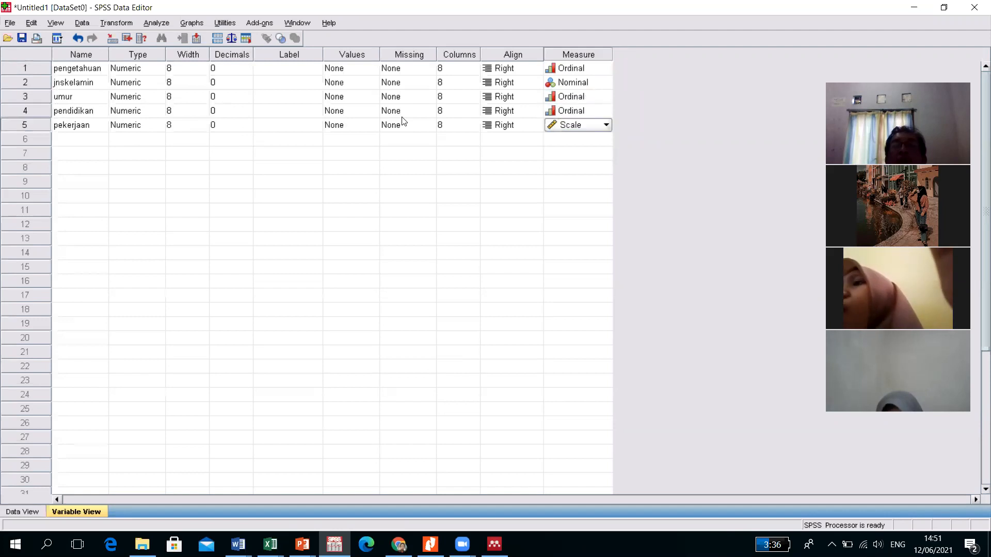
key("Down")
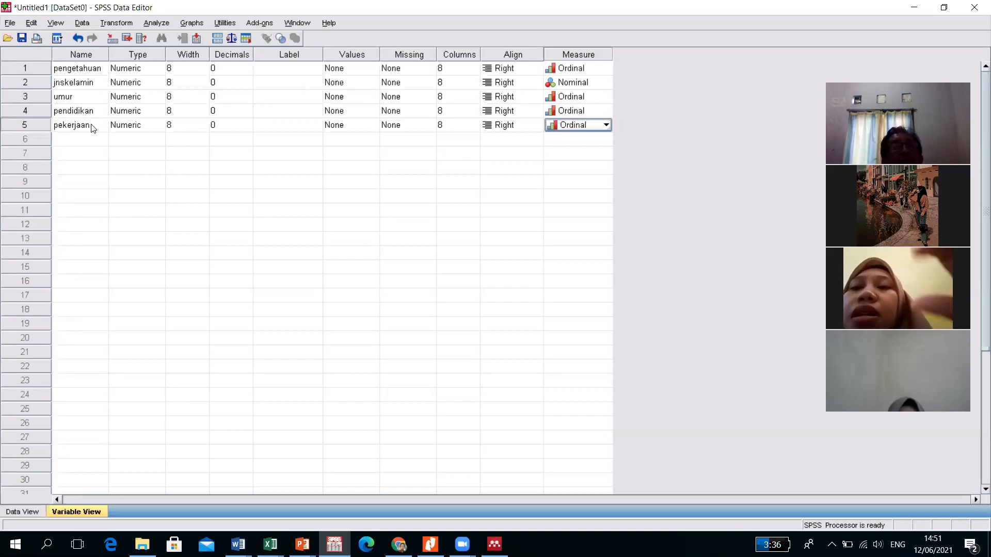
Enter the variable labels "pengetahuan" for pengetahuan and "jenis kemain" for jnskelamin
left_click(293, 71)
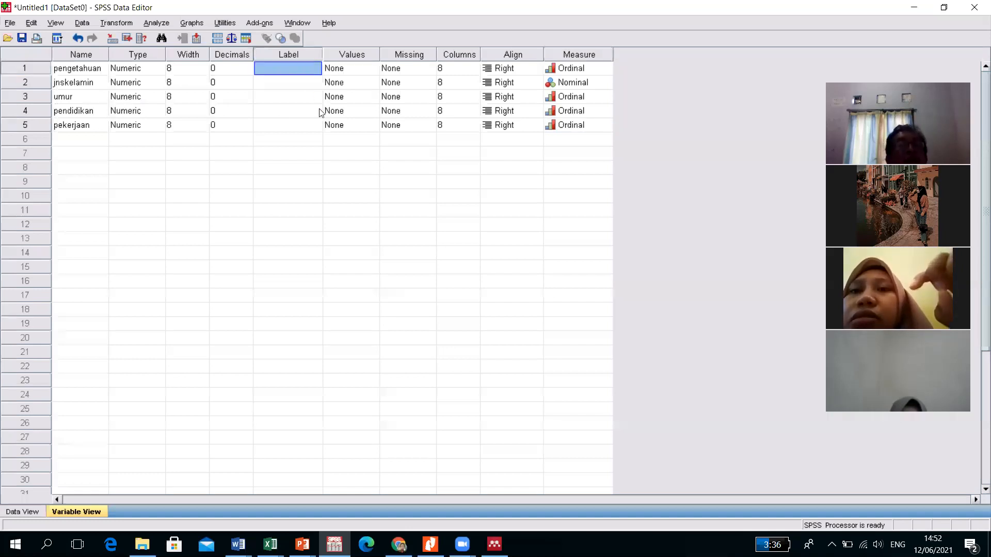
type("pengetahuan")
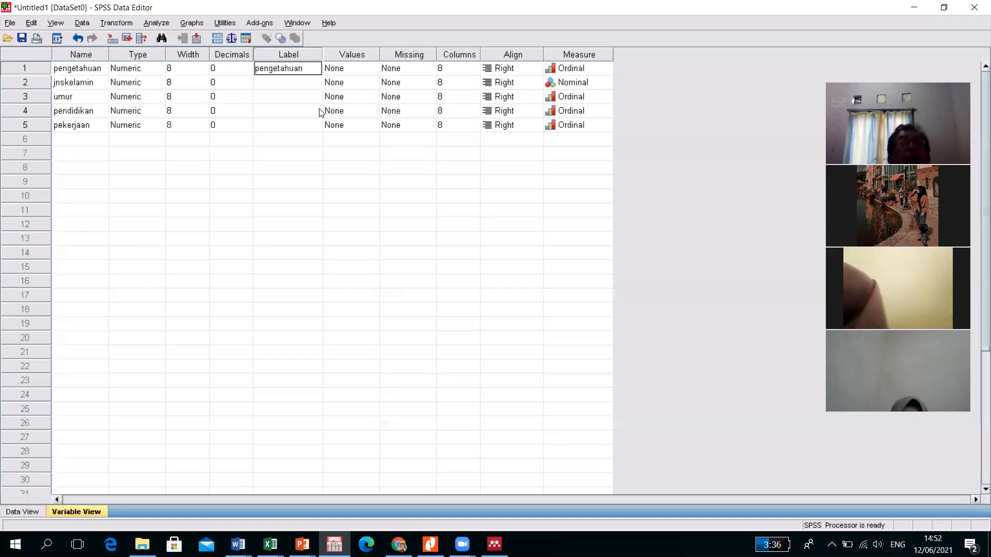
left_click(319, 169)
left_click(293, 83)
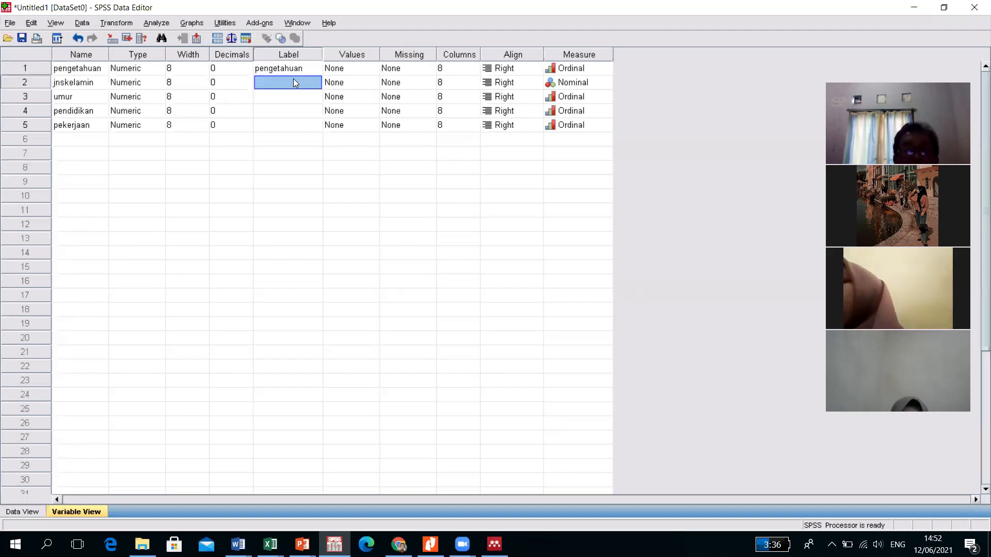
type("jenis kemain")
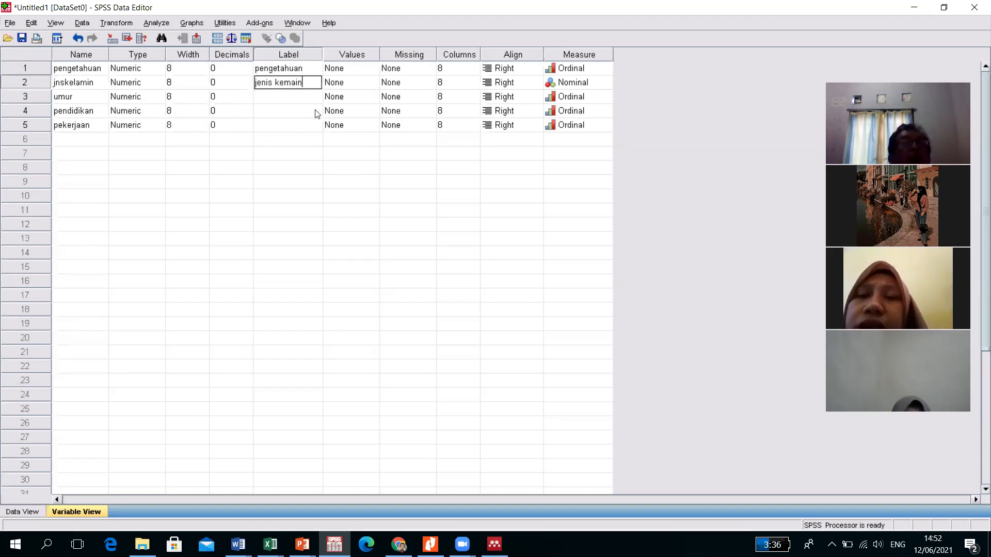
Enter the variable labels "umur", "pendidikan" and "pekerjaan" for the umur, pendidikan and pekerjaan variables
left_click(283, 95)
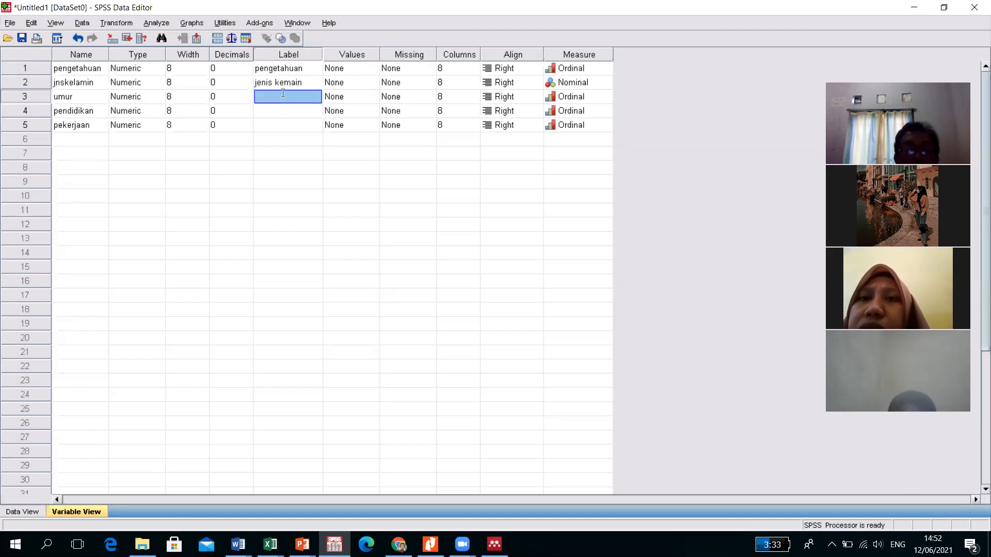
type("umur")
left_click(280, 110)
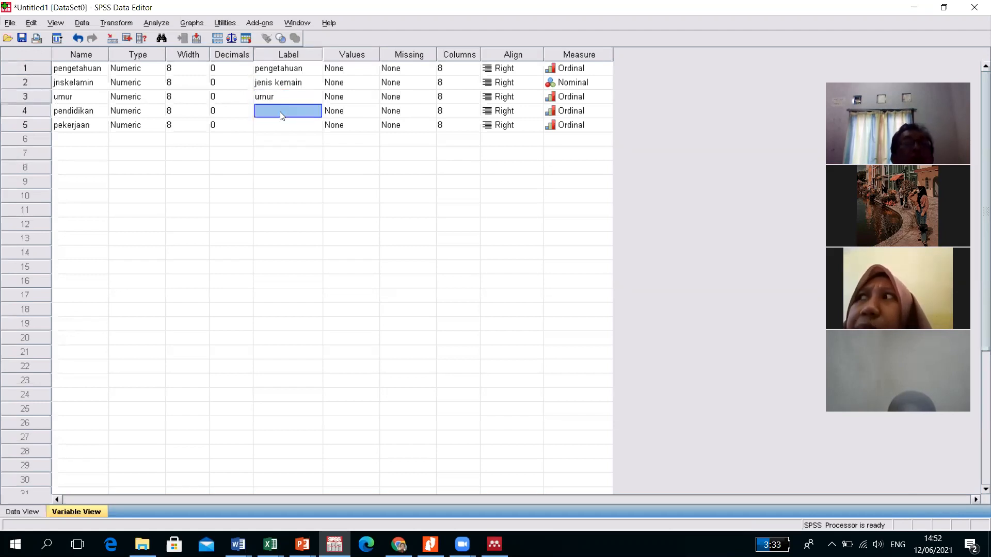
type("pendidikan")
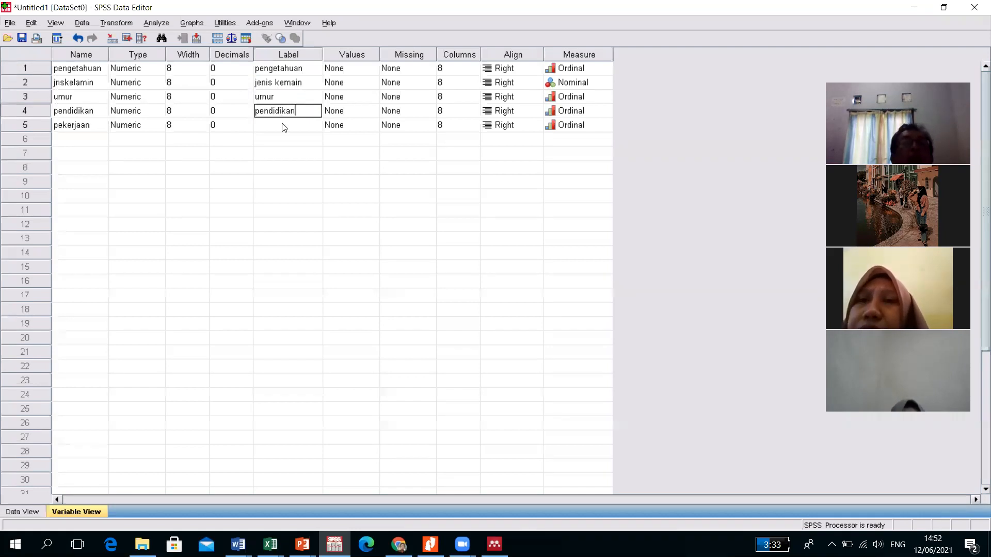
left_click(283, 126)
type("p")
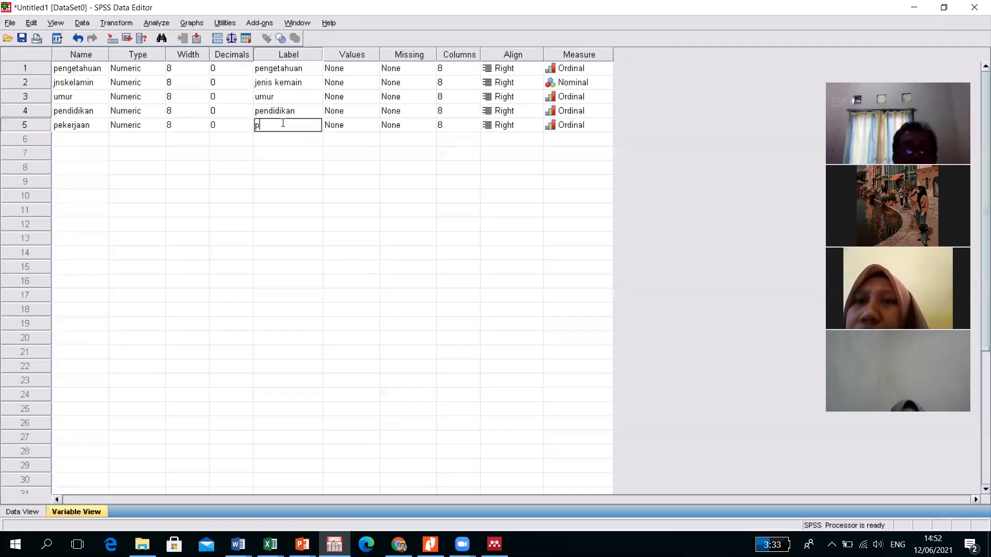
type("ekerjaan")
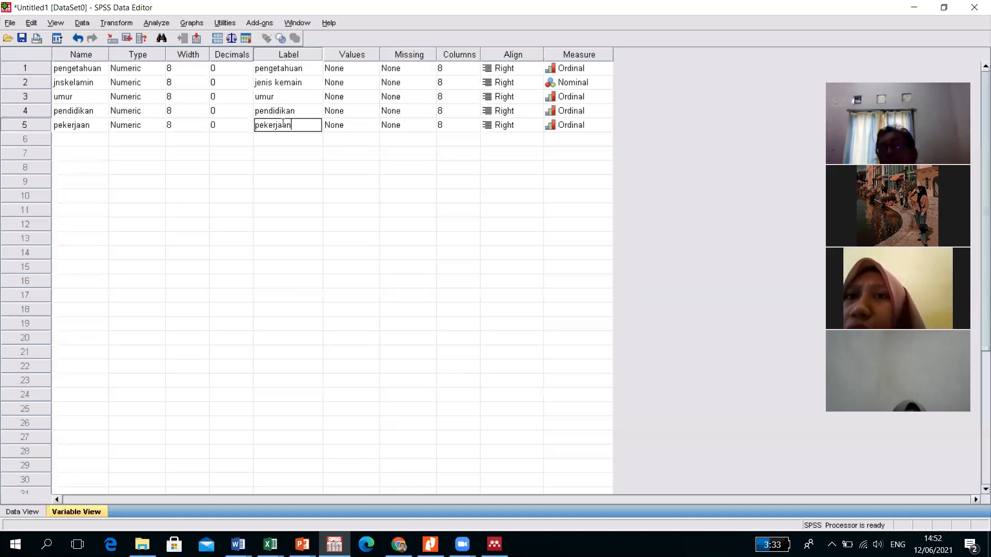
left_click(349, 168)
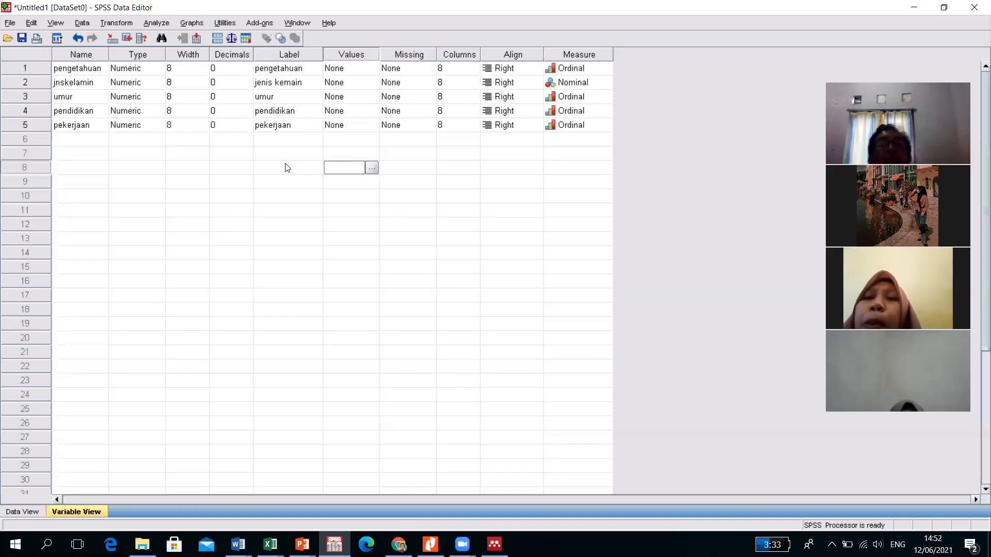
Open the value labels of pengetahuan and add 3 = "baik"
left_click(356, 69)
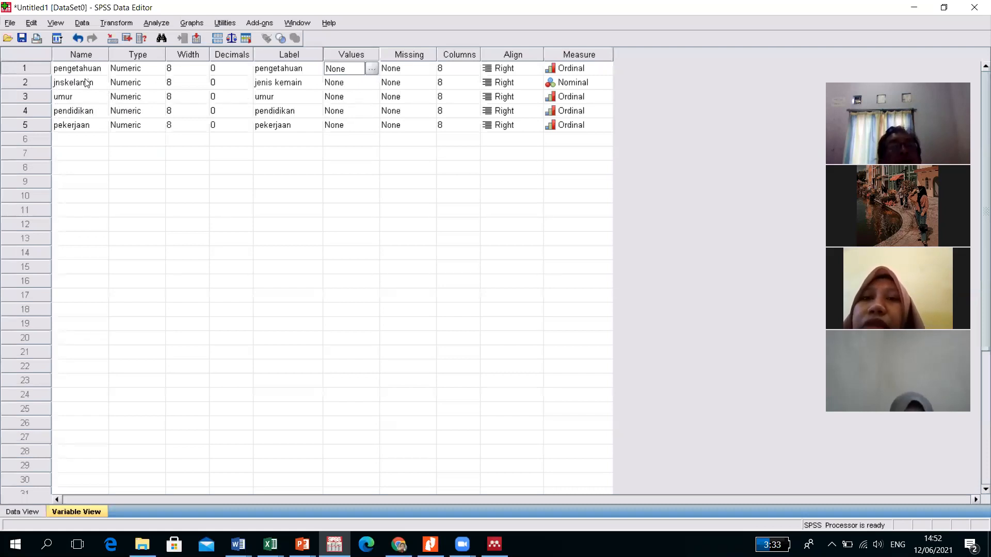
left_click(371, 69)
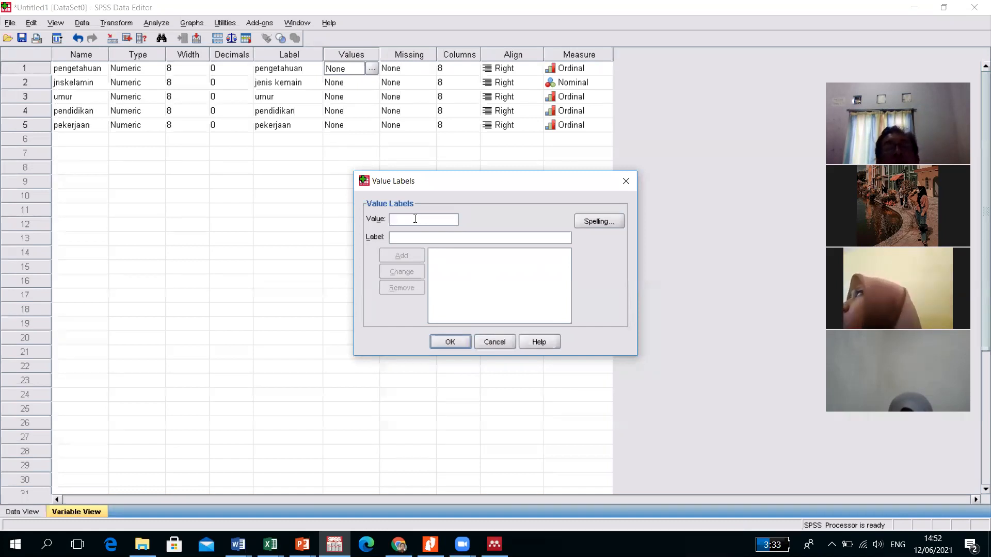
type("3")
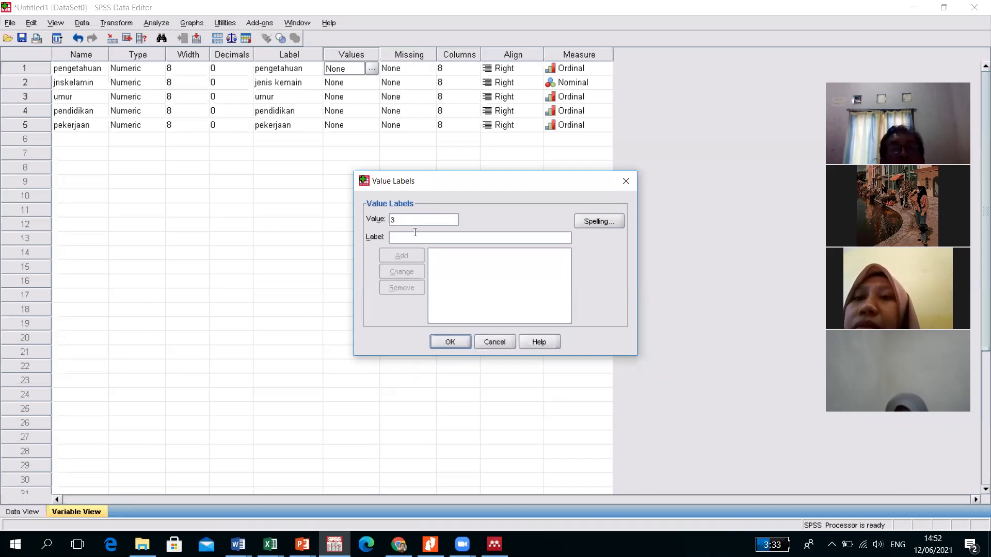
type("baik")
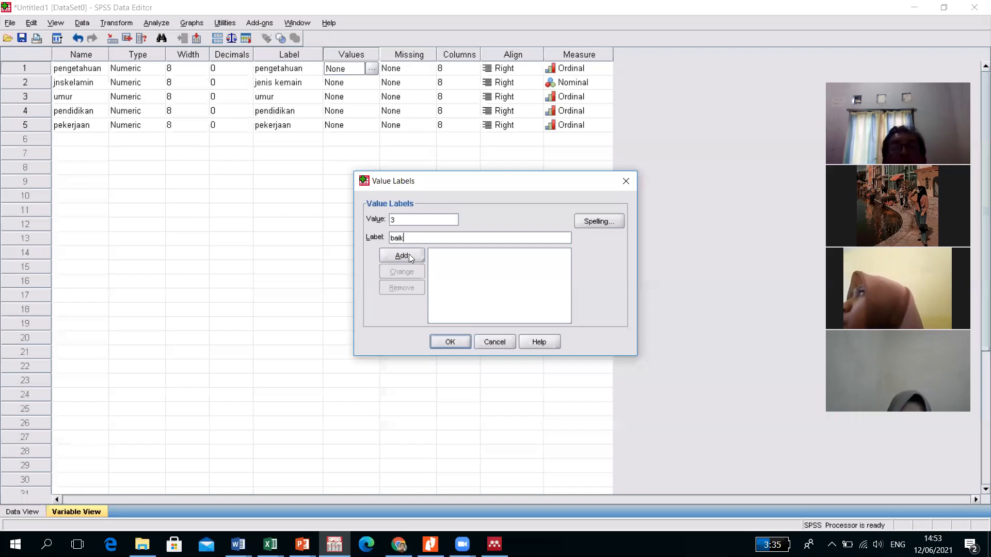
left_click(407, 256)
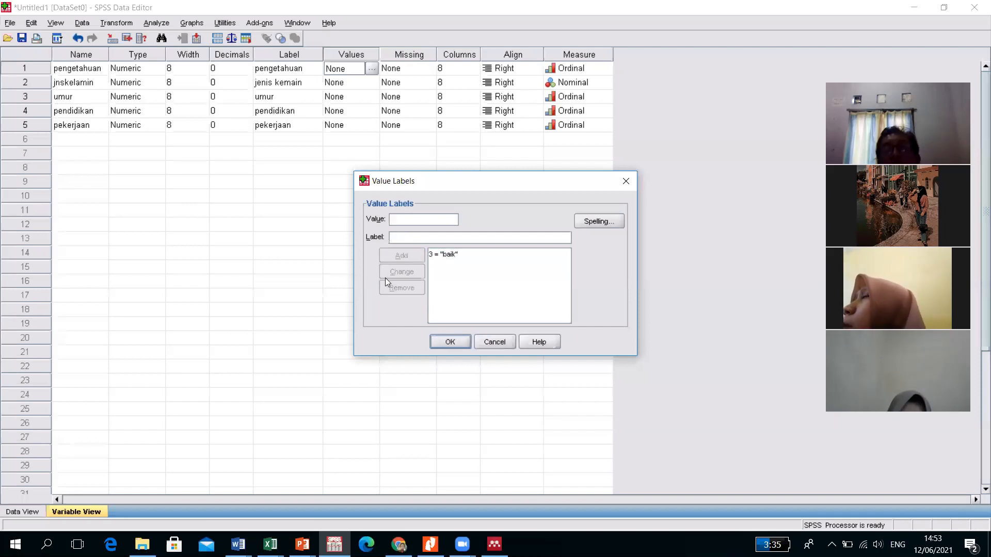
Add the value labels 2 = "sedang" and 1 = "kurang" for pengetahuan and apply them
left_click(395, 215)
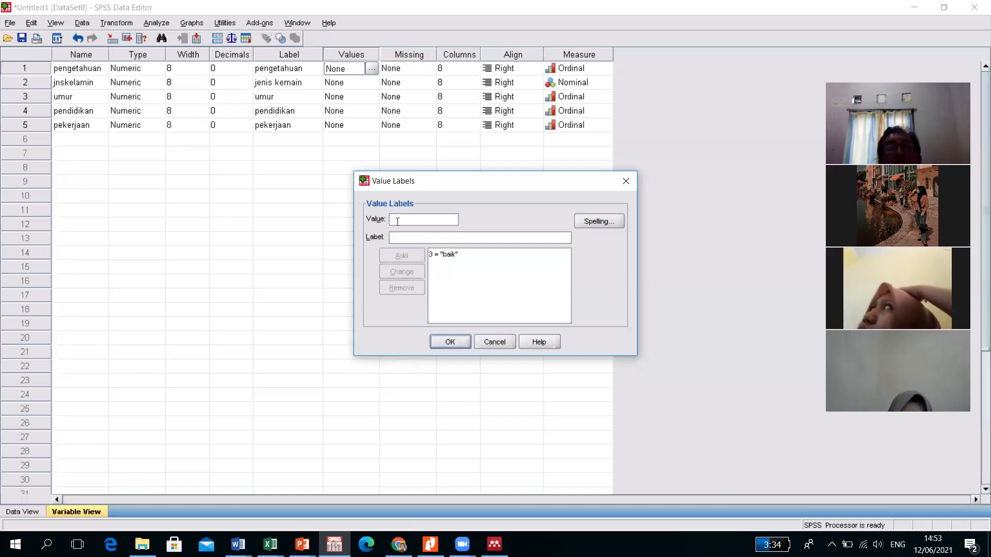
type("2")
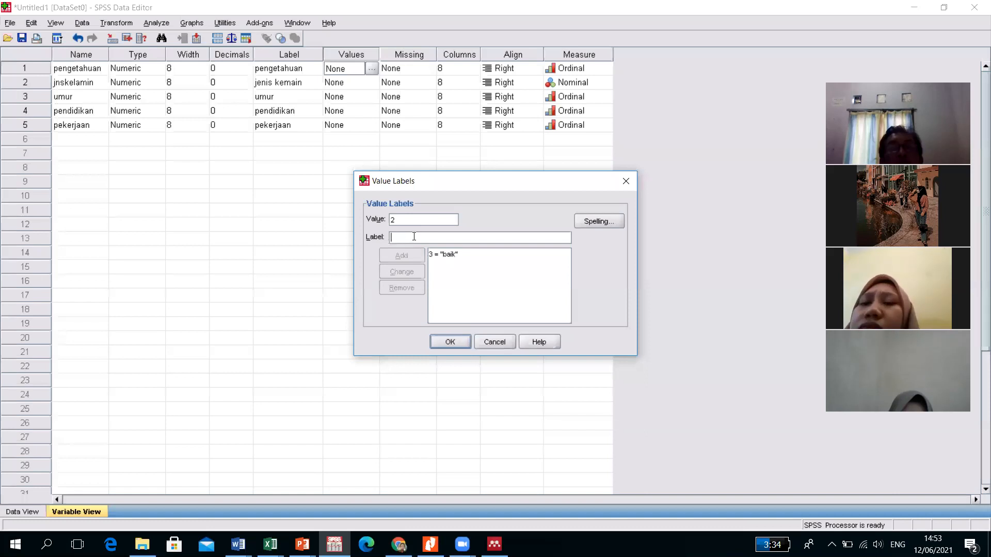
type("sedang")
left_click(409, 257)
type("1")
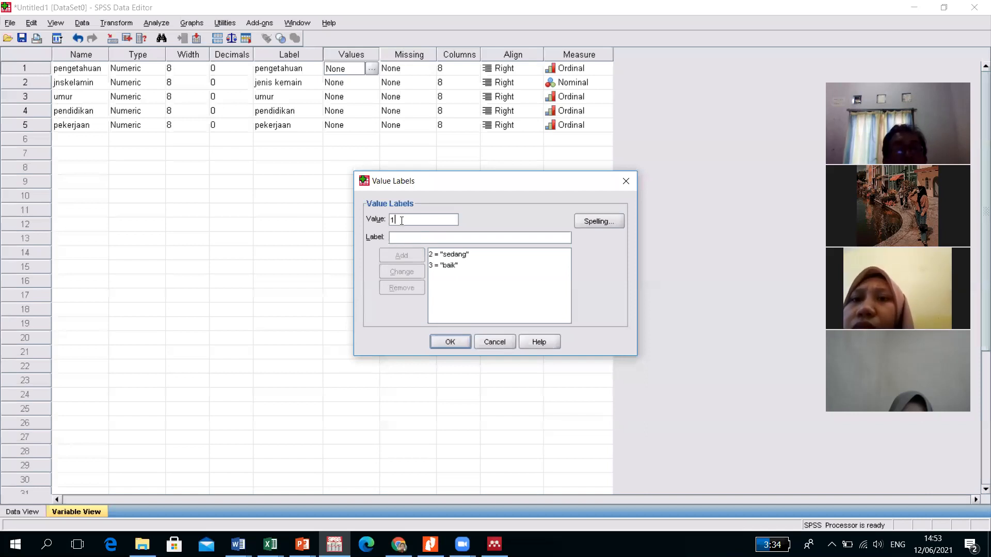
type(" = \"k")
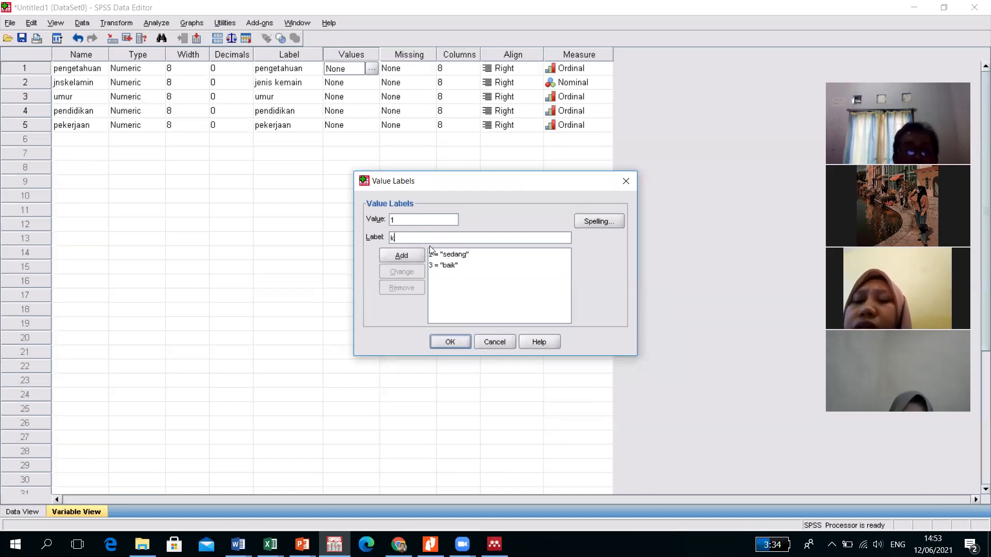
type("urang")
left_click(414, 257)
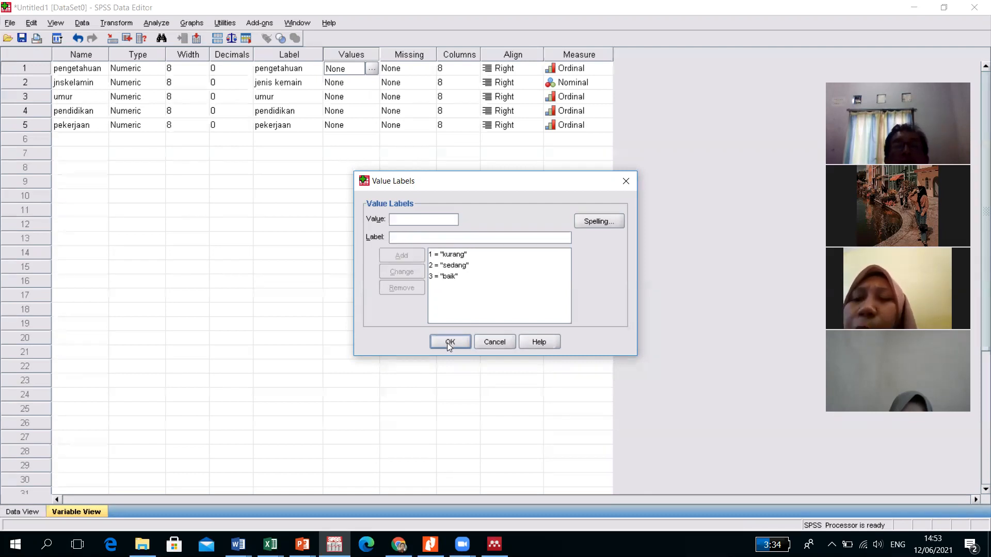
left_click(449, 342)
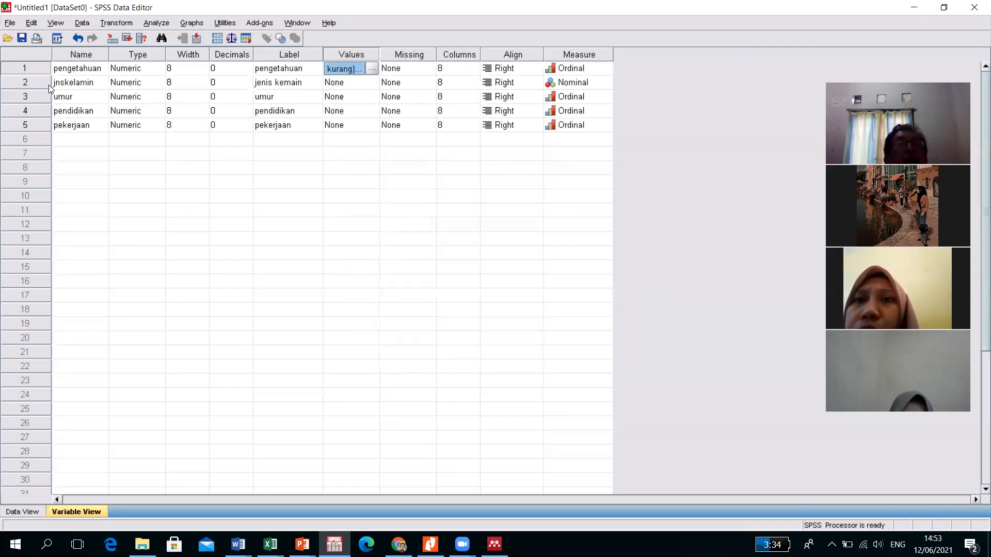
Open the value labels of jnskelamin and add 1 = "laki-laki"
left_click(351, 84)
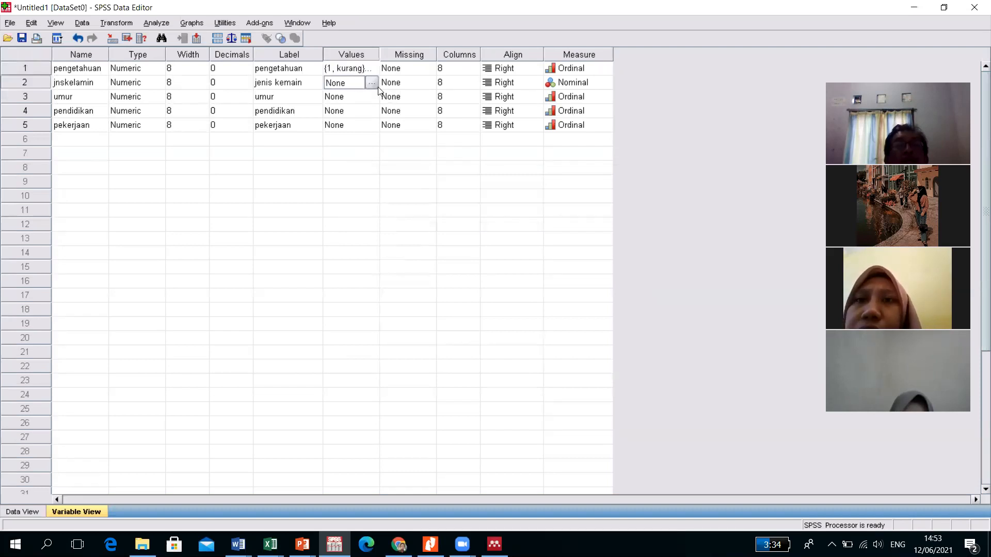
left_click(372, 83)
type("1")
left_click(394, 236)
type("laki-a")
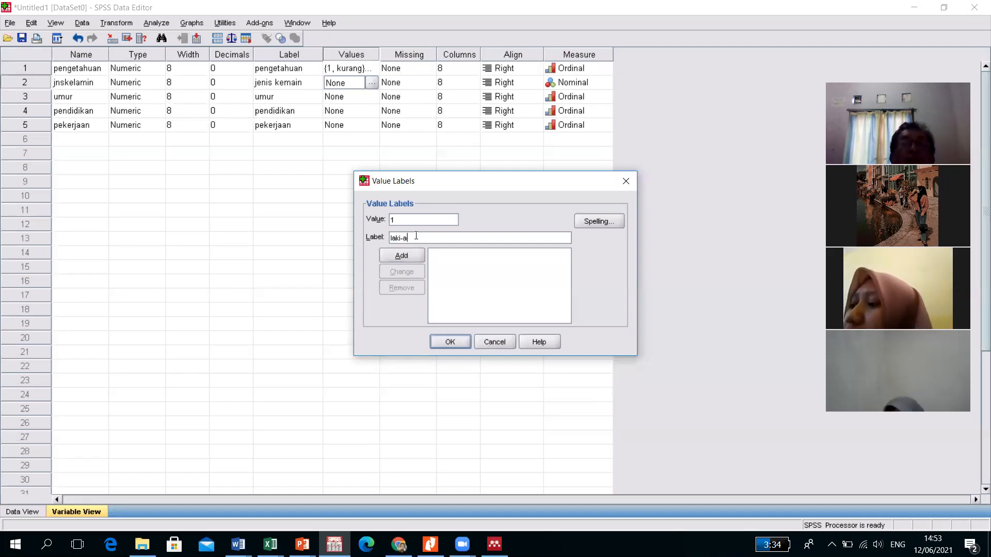
key("BackSpace")
type("laki")
left_click(403, 254)
Add the value label 2 = "perempuan" for jnskelamin and apply the labels
left_click(399, 219)
type("2")
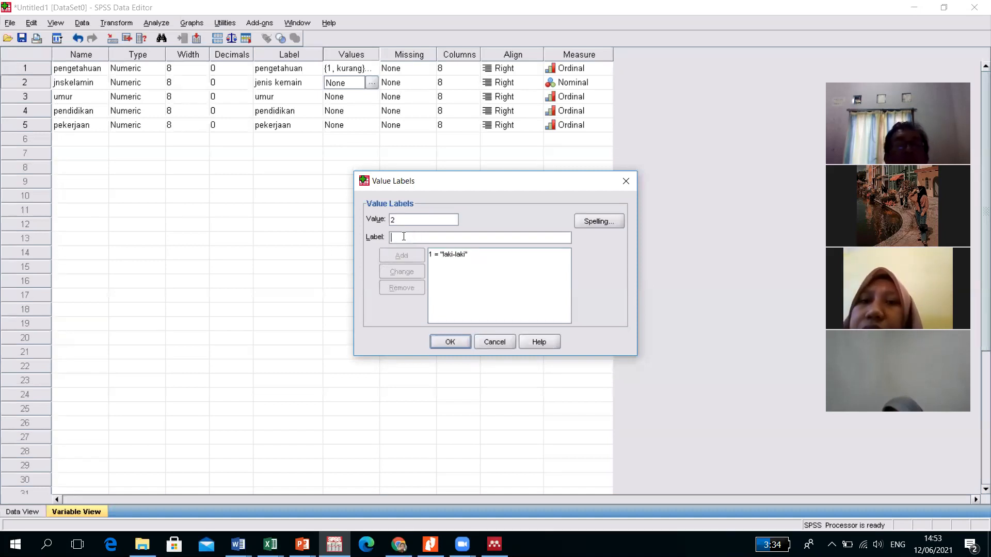
left_click(404, 236)
type("perempuan")
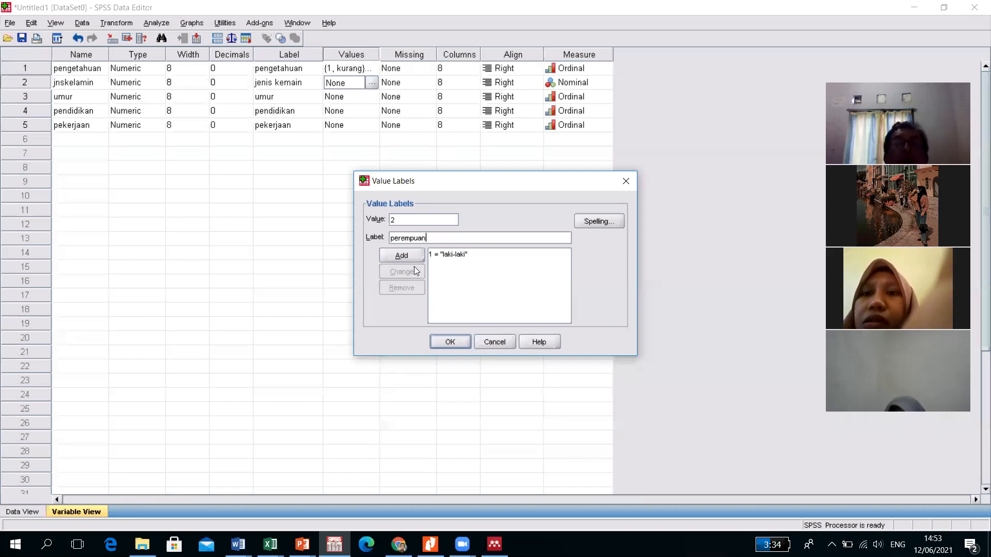
left_click(413, 257)
left_click(450, 342)
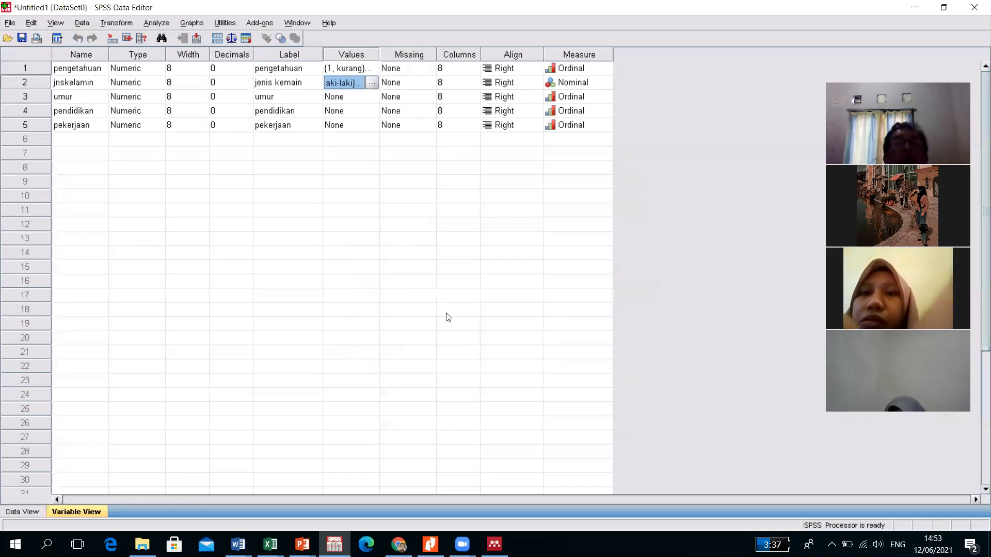
Open the value labels of umur and add 1 = "18-25" and 2 = "26-35"
left_click(368, 97)
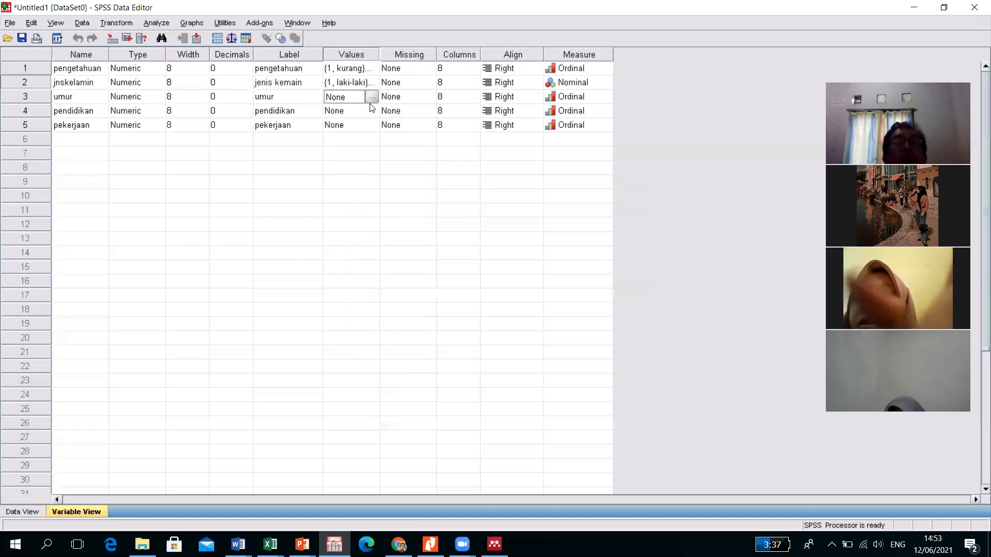
left_click(372, 97)
type("1")
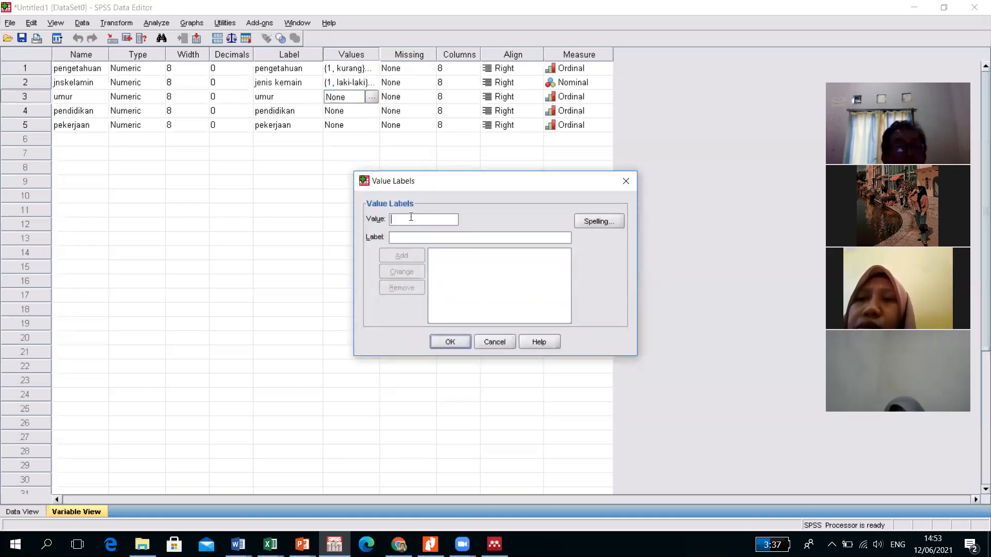
left_click(407, 239)
type("18-25")
left_click(409, 255)
type("2")
left_click(413, 239)
type("2")
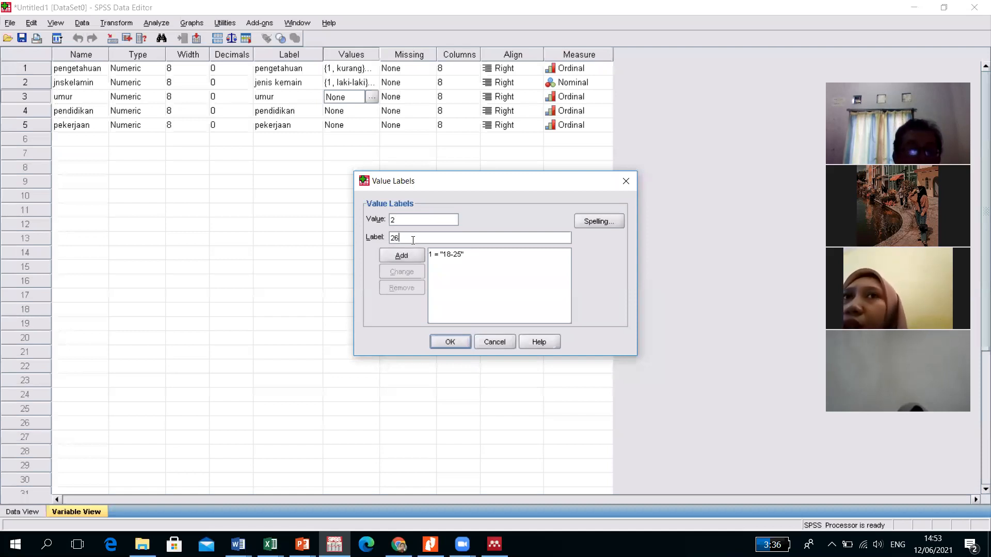
type("6-35")
left_click(397, 256)
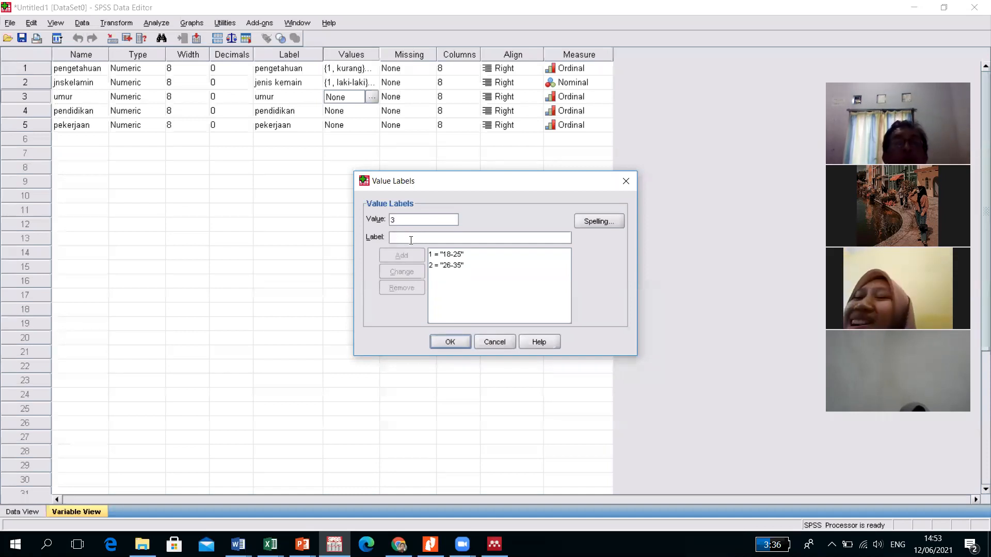
Add the value labels 3 = "36-45" and 4 = "45-55" for umur
type("36-")
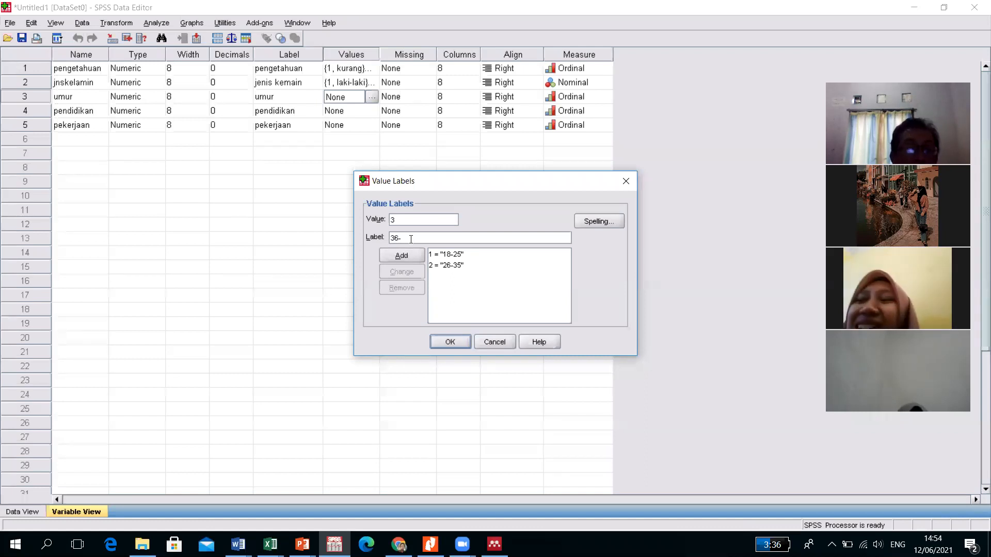
type("45")
left_click(402, 255)
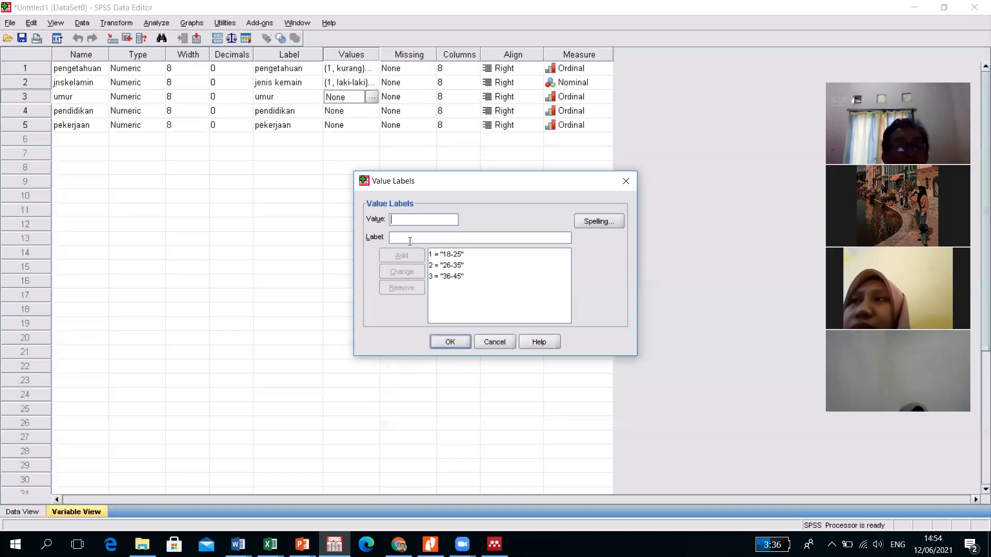
type("4")
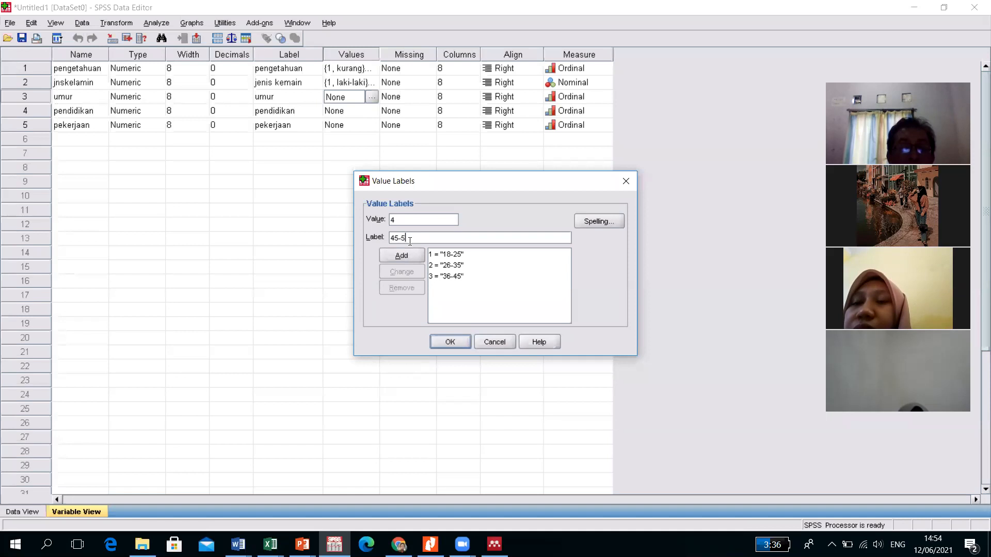
left_click(408, 255)
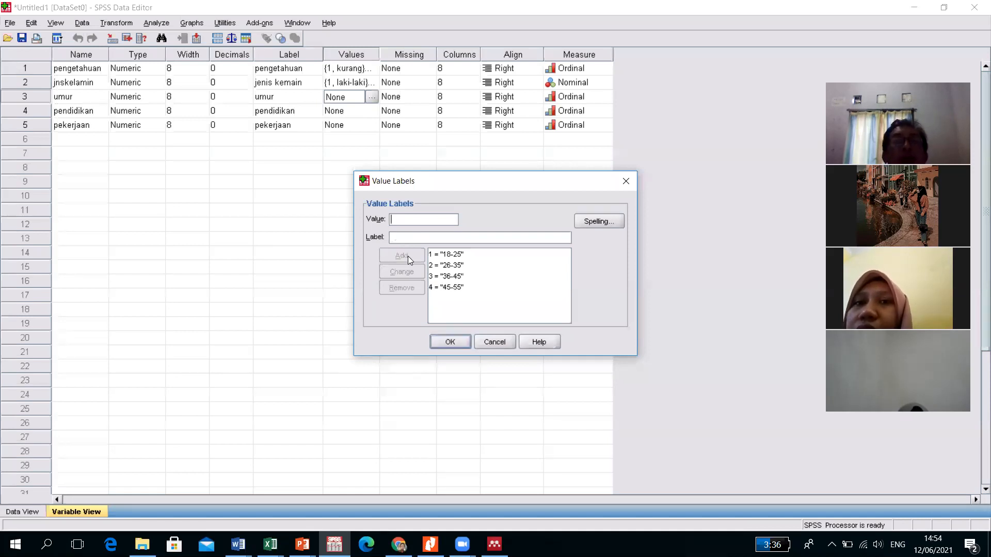
Add the value label 5 = ">55" for umur and apply the labels
type("5")
left_click(408, 236)
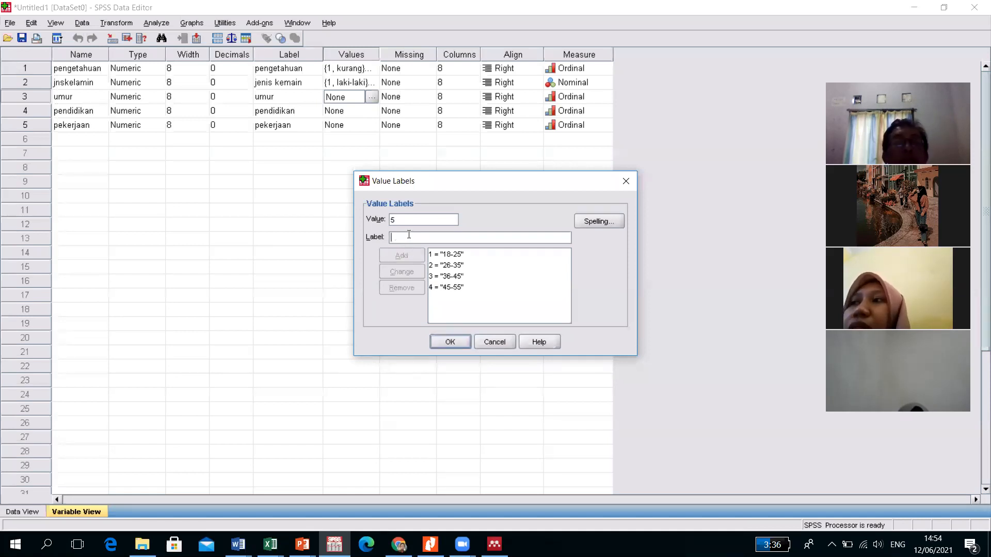
type(">")
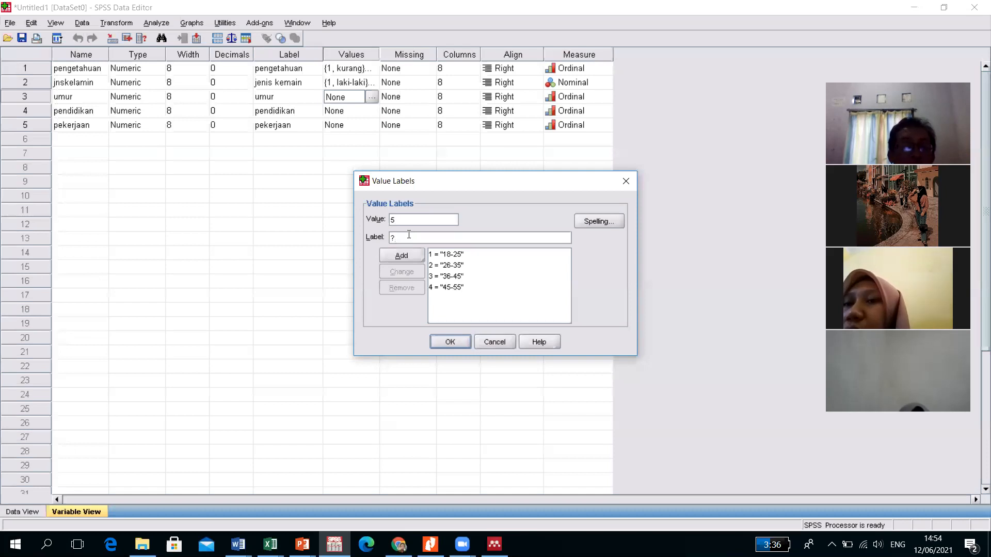
type("55")
key("BackSpace")
key("BackSpace")
key("BackSpace")
type(">")
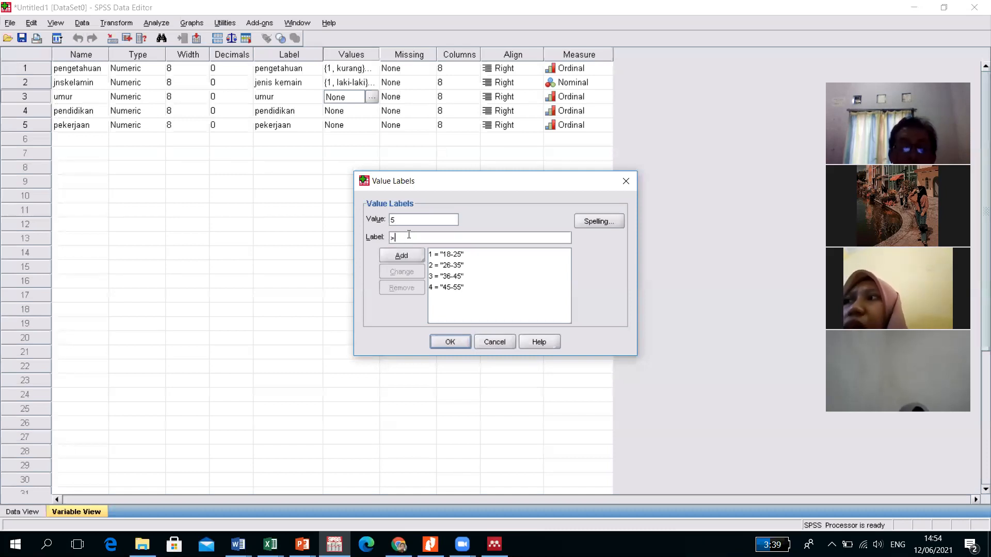
type("55")
left_click(409, 256)
left_click(446, 343)
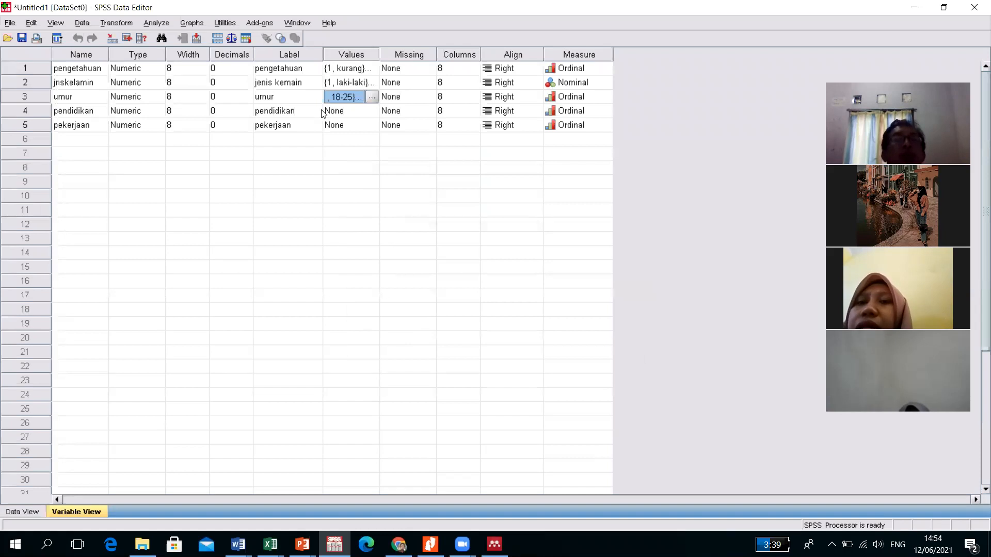
Open the value labels of pendidikan and add 1 = "sd" and 2 = "smp sma"
left_click(354, 110)
left_click(372, 112)
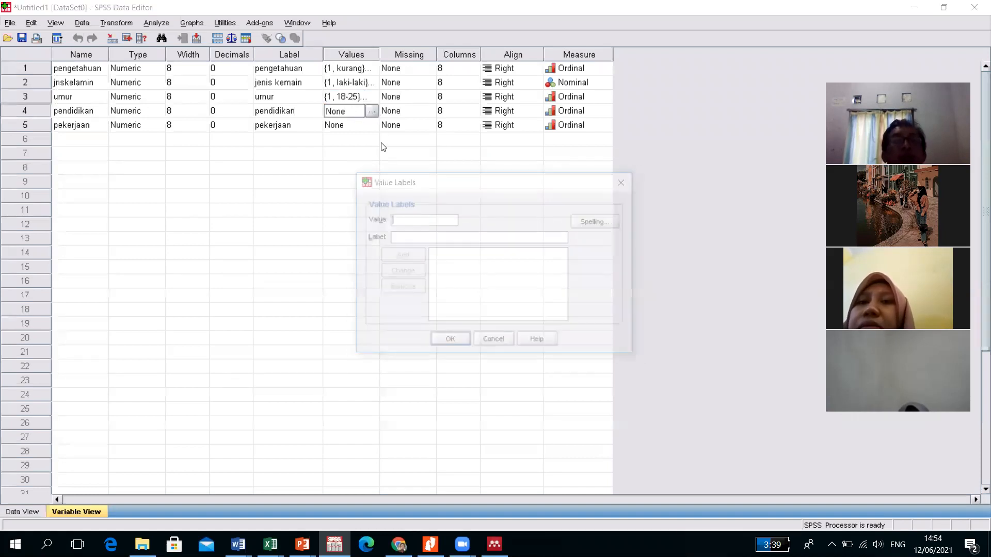
type("1 = \"")
type("sd")
left_click(402, 256)
type("2")
left_click(400, 238)
type("smp")
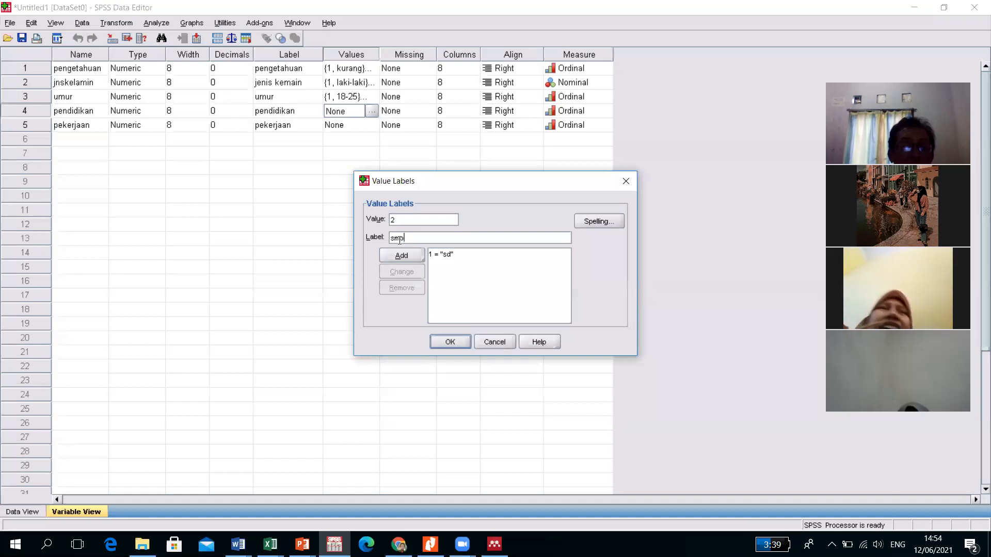
type(" sma")
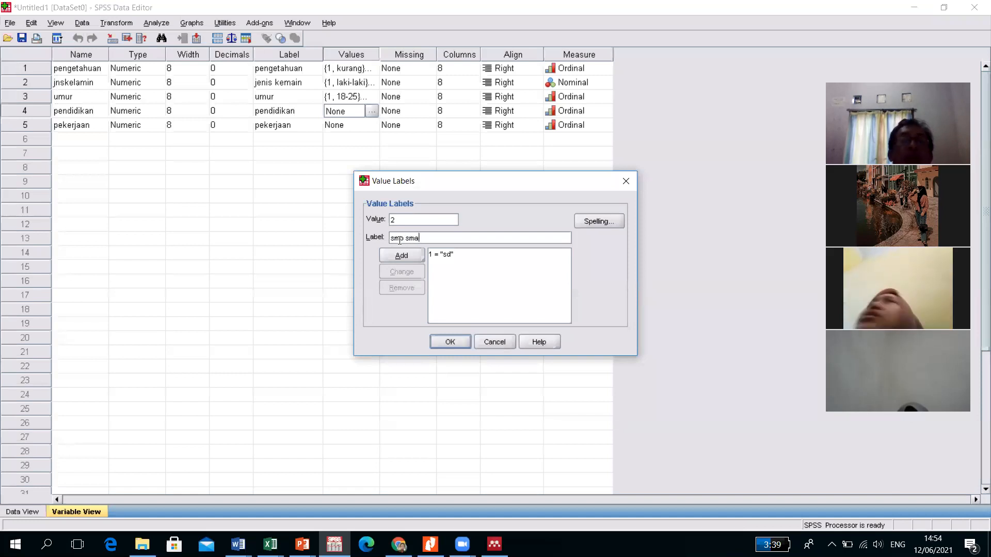
left_click(413, 256)
Add the value labels 3 = "d3" and 4 = "s1" for pendidikan and apply them
type("3")
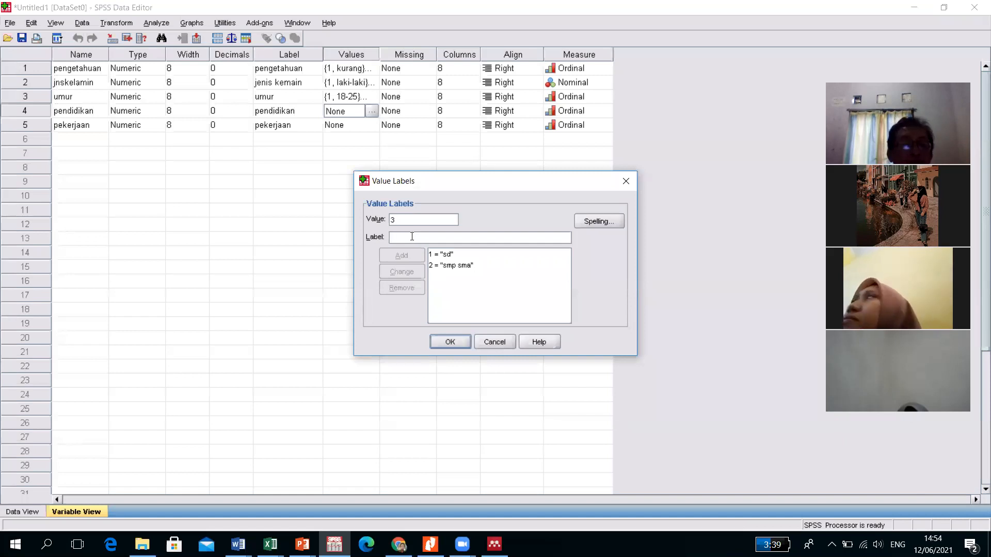
type("d3")
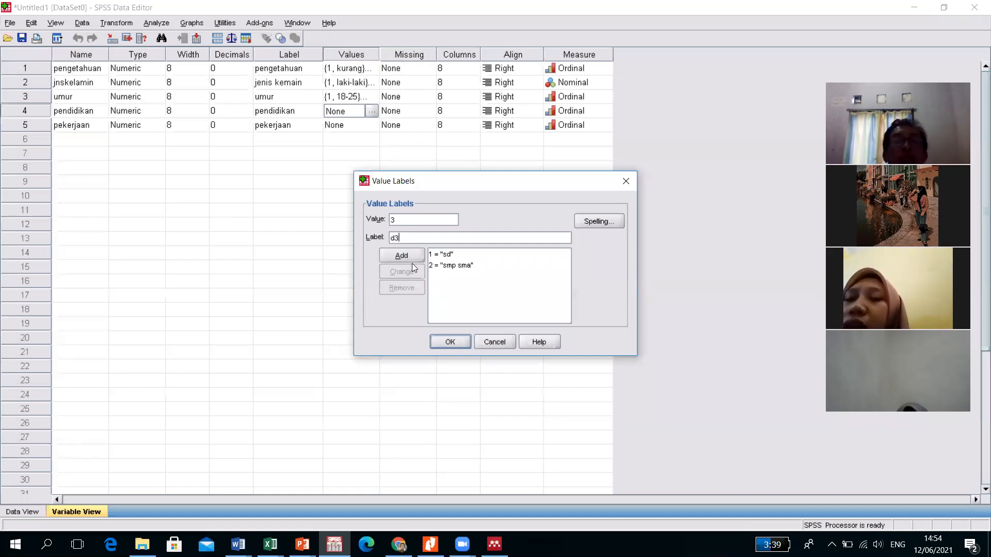
left_click(412, 260)
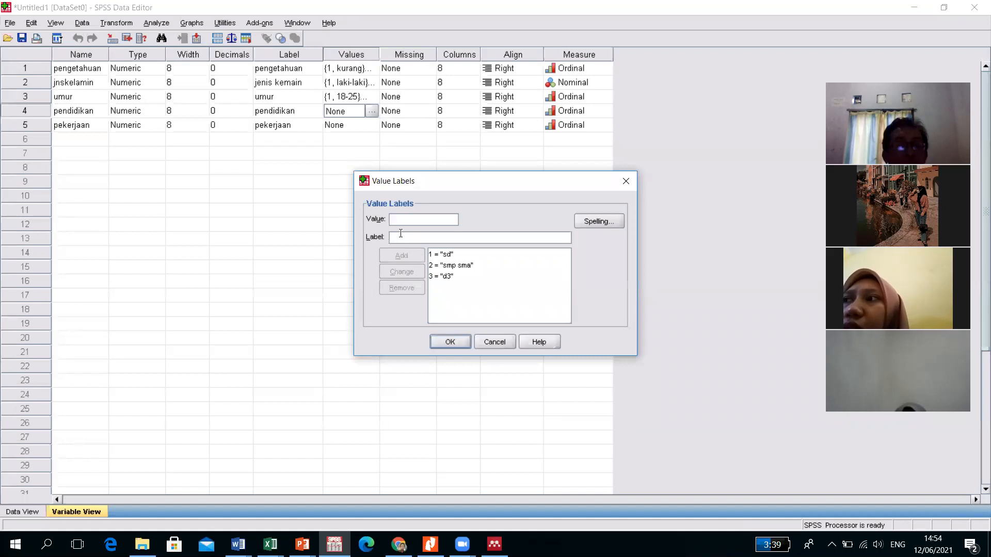
type("s")
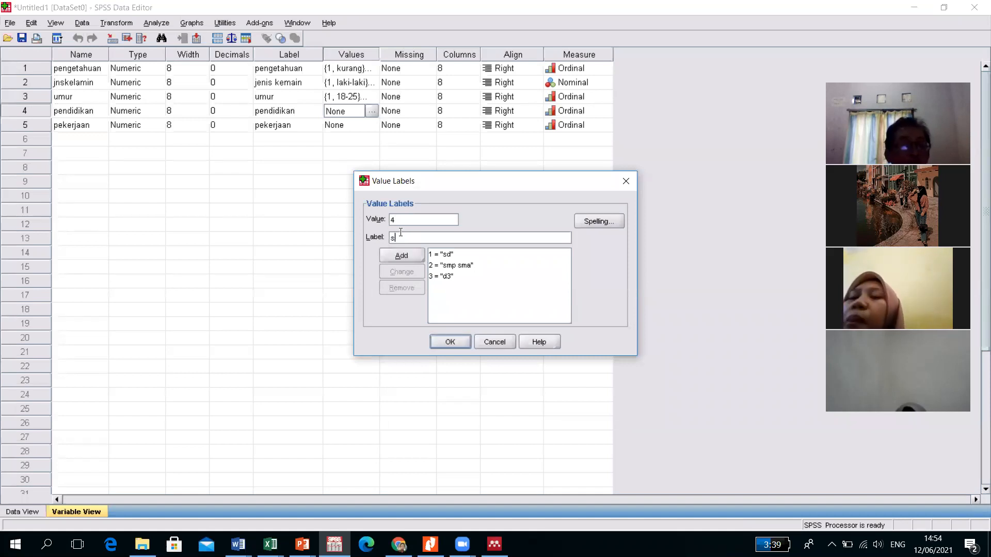
type("1")
left_click(412, 255)
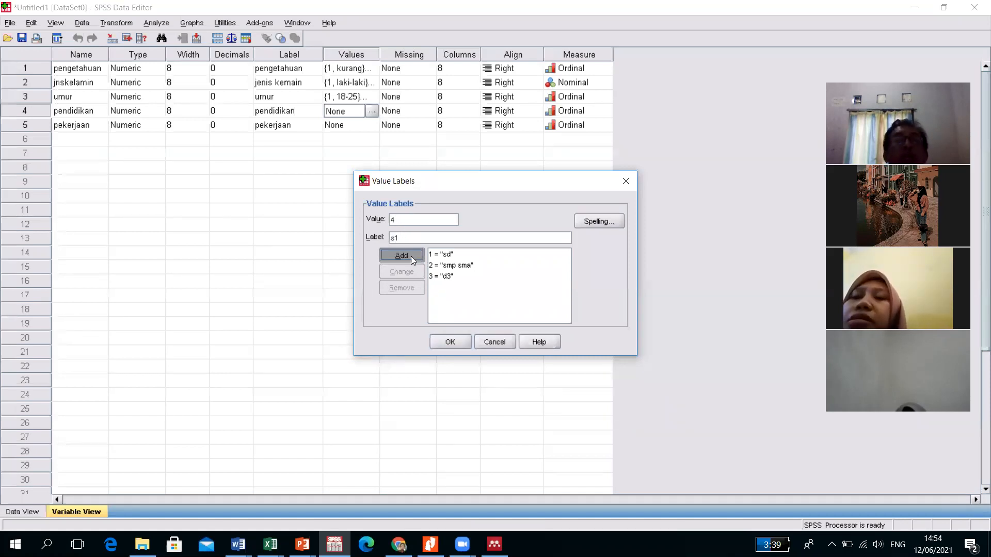
left_click(447, 341)
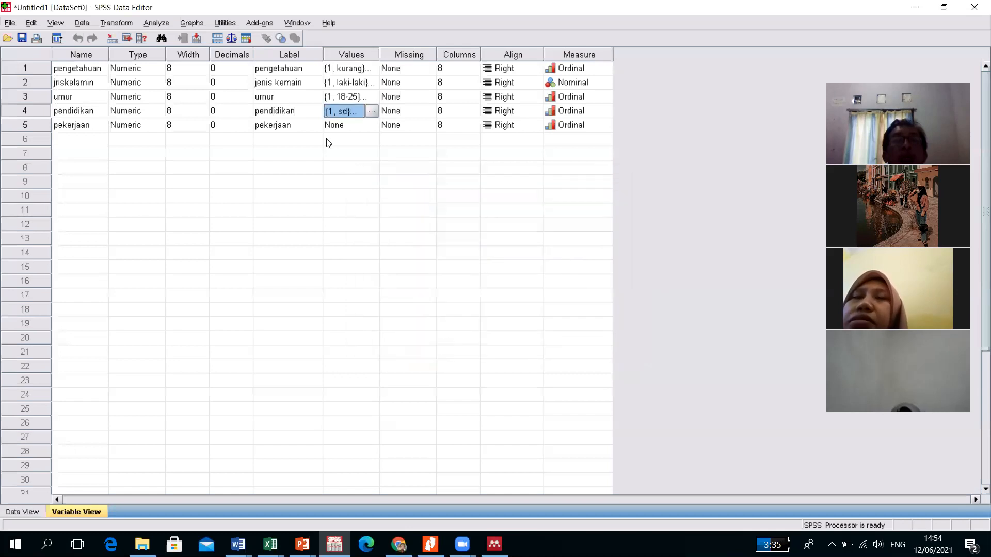
Open the value labels of pekerjaan and add 1 = "pns" and 2 = "pensiunan"
left_click(335, 127)
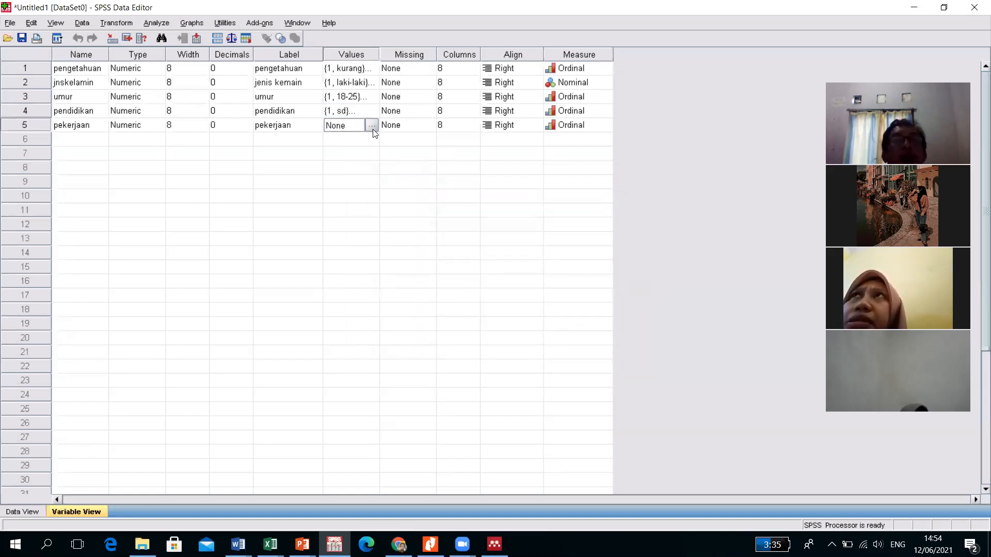
left_click(372, 125)
type("1")
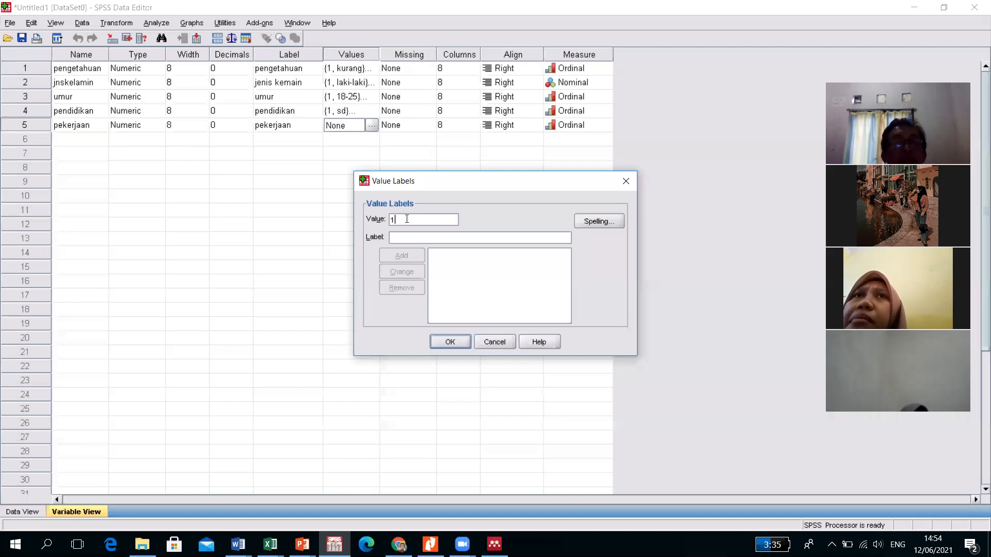
left_click(393, 238)
type("pns")
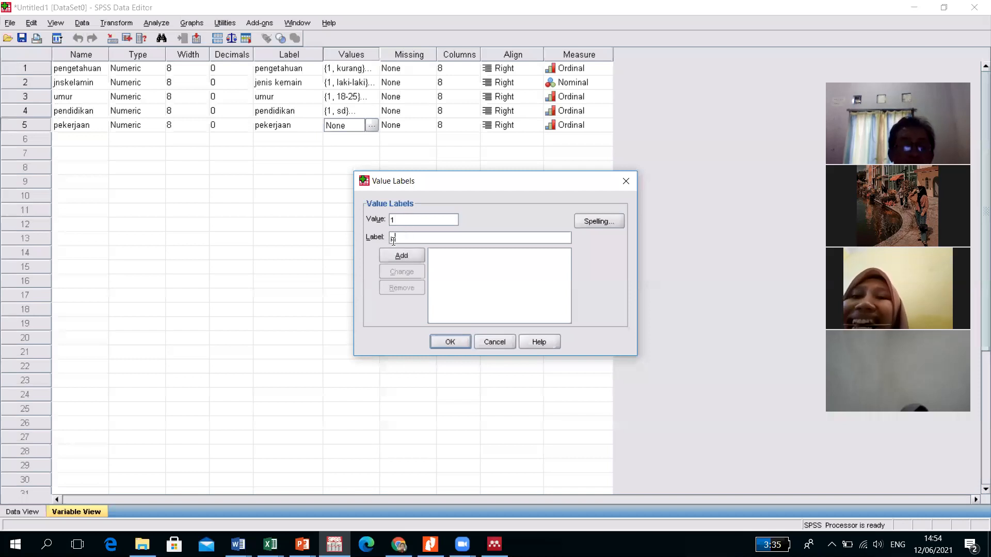
left_click(397, 256)
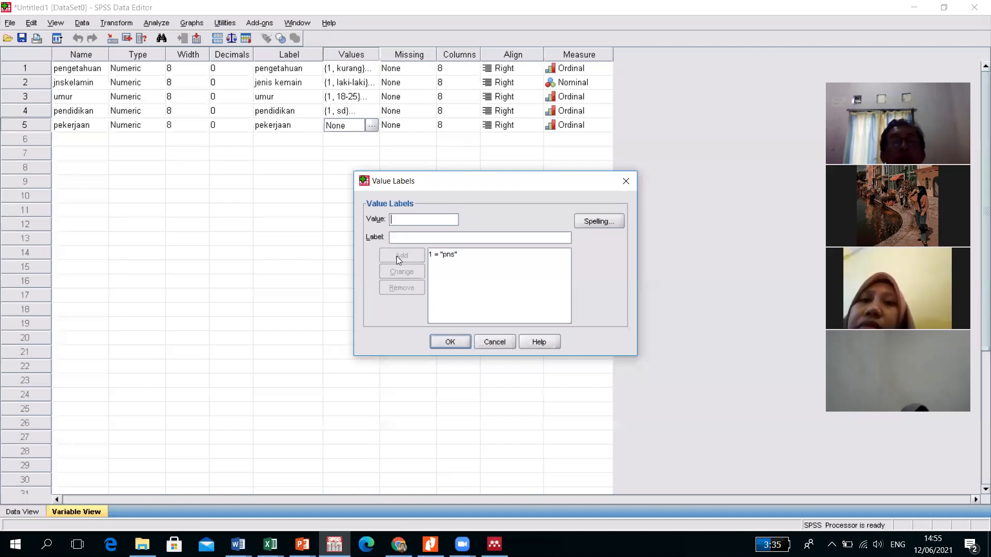
type("2")
left_click(412, 239)
type("pens")
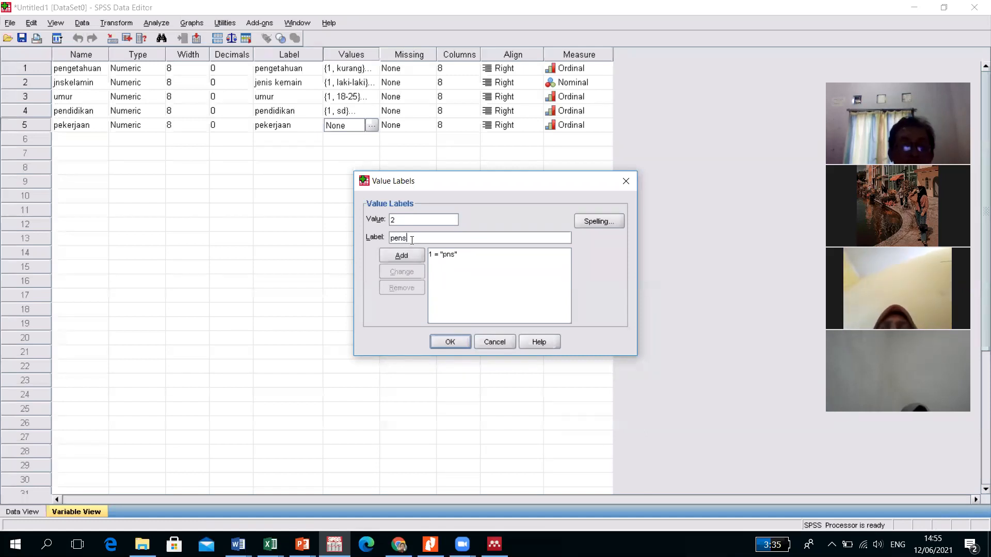
type("iunan")
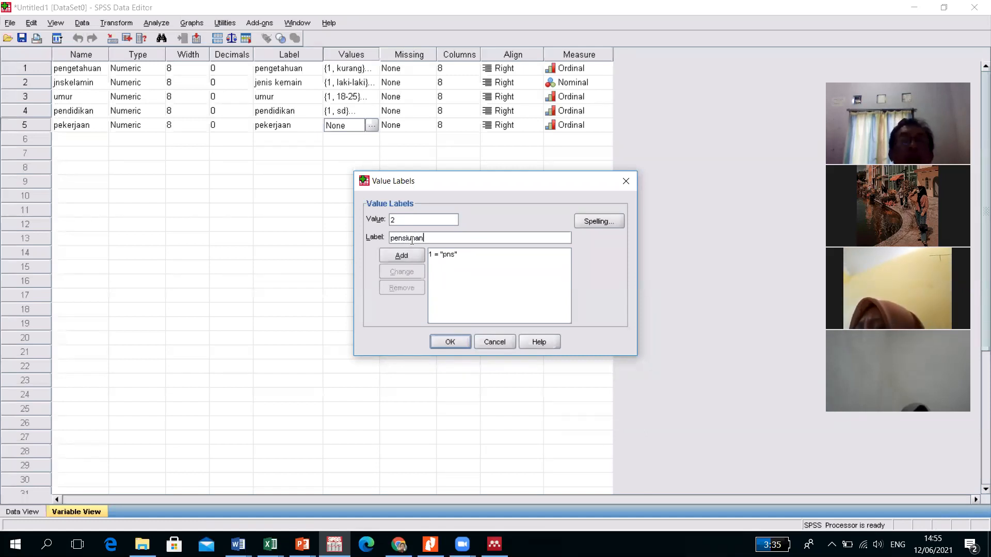
left_click(404, 255)
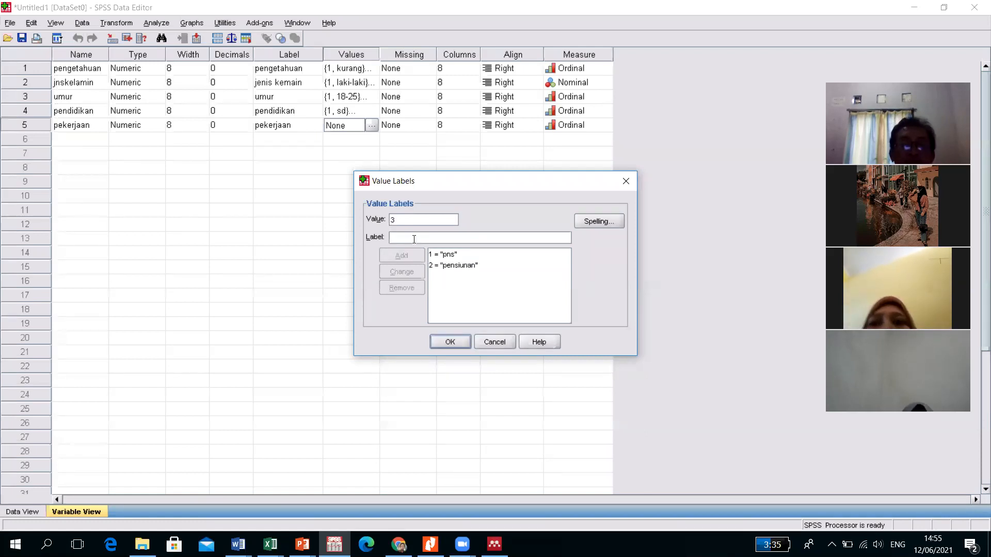
Add the value labels 3 = "IRT" and 4 = "wiraswasta" for pekerjaan and apply them
left_click(414, 238)
type("IRT")
left_click(410, 254)
type("4")
left_click(414, 238)
type("wira")
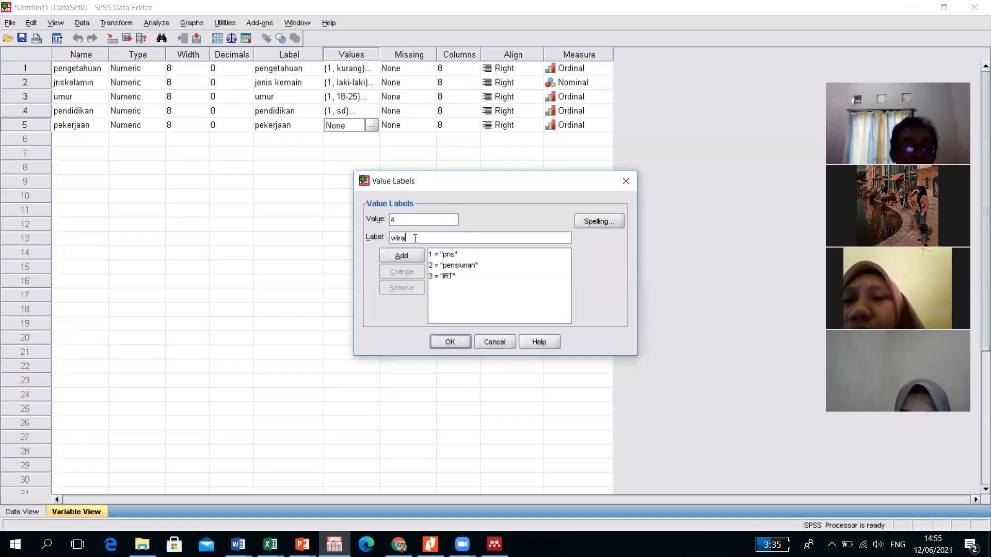
type("swasta")
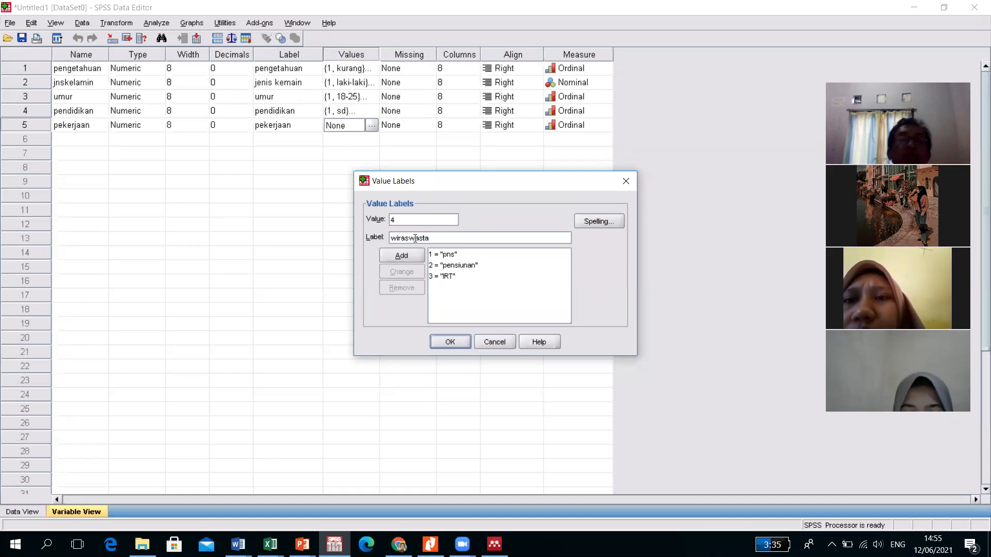
left_click(405, 252)
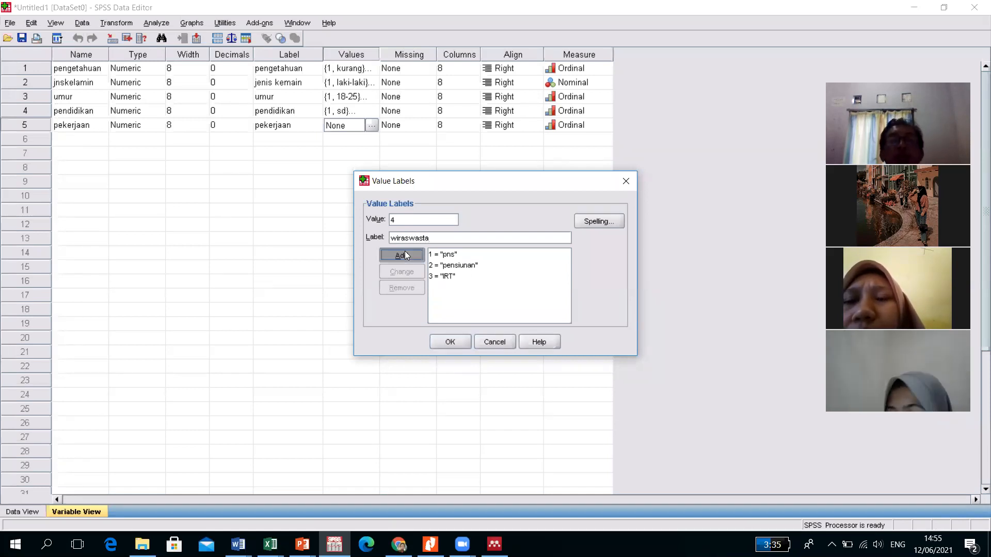
left_click(450, 342)
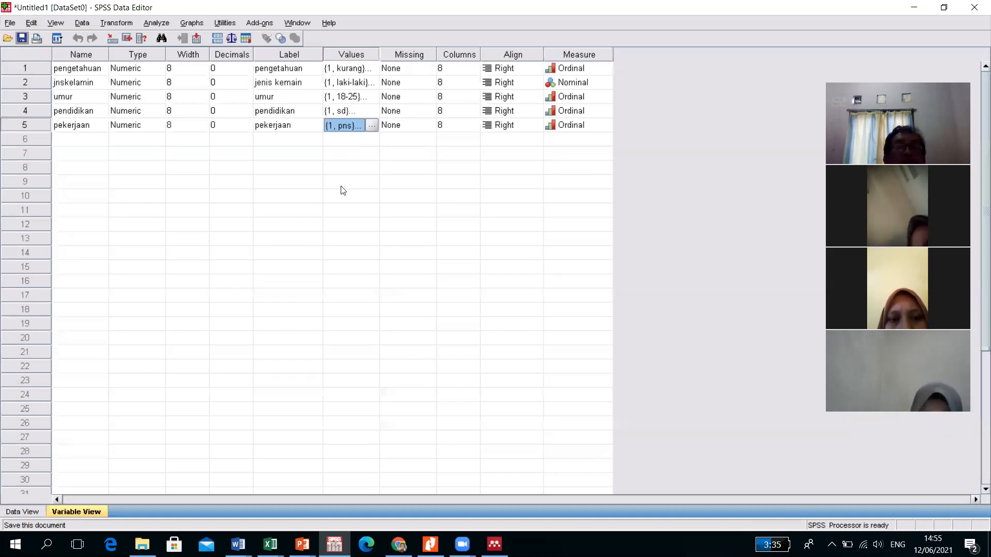
Save the dataset as praktikum in SPSS format in the folder F:\aastikes\2021 genap\aarps2021 genap\metopen
key("ctrl+s")
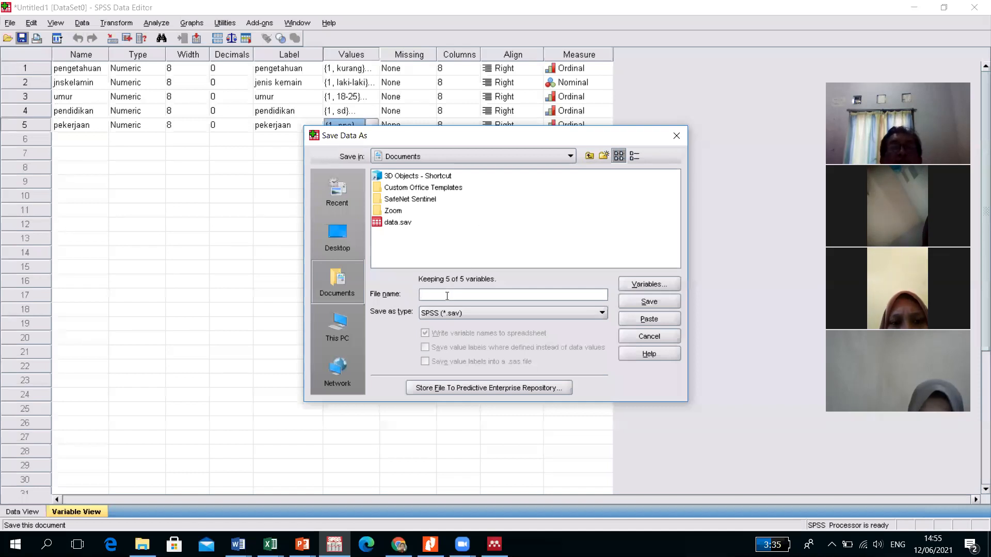
left_click(570, 155)
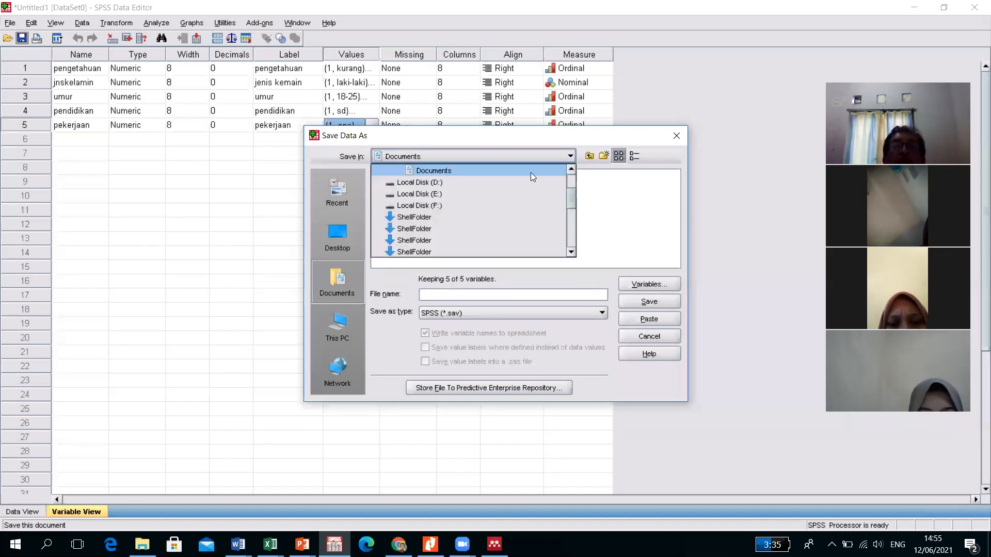
left_click(486, 214)
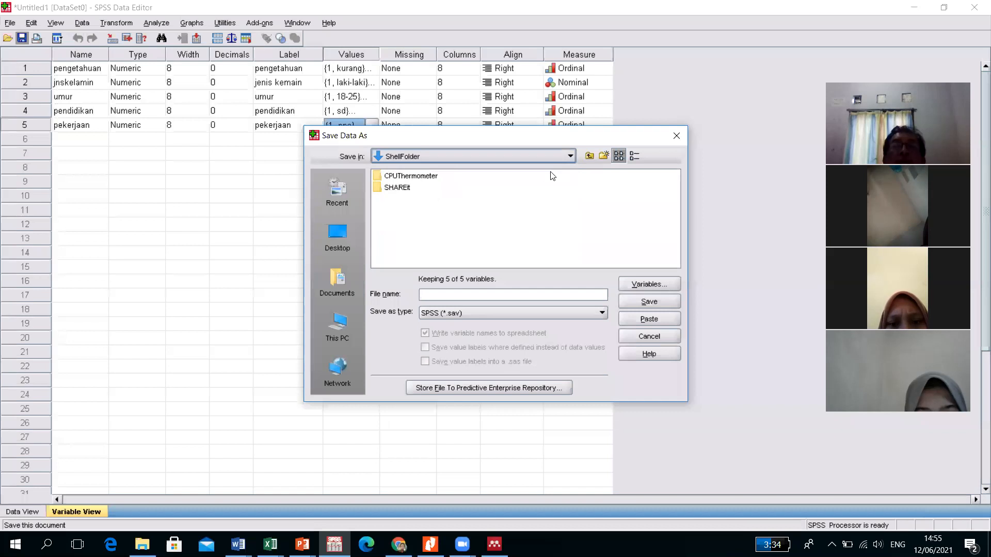
left_click(550, 157)
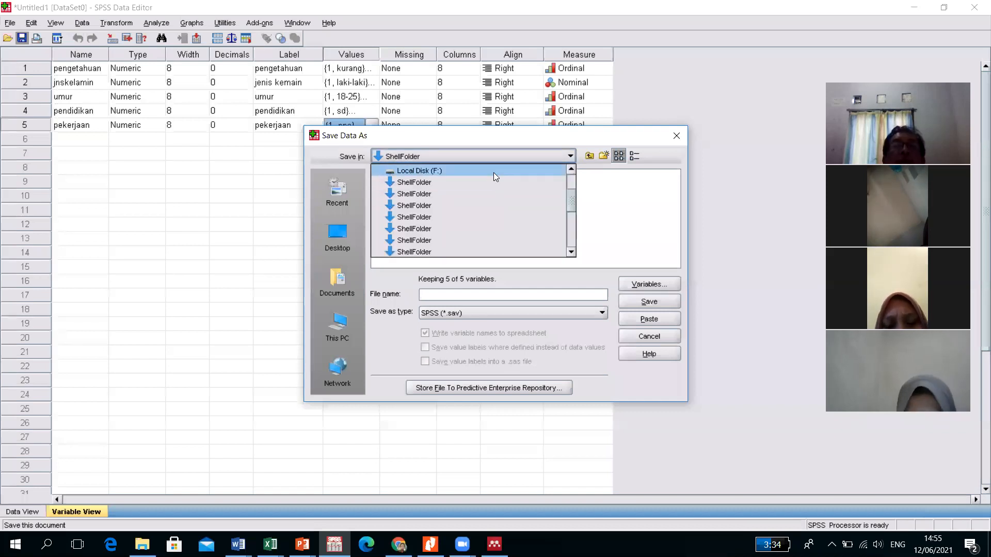
left_click(402, 172)
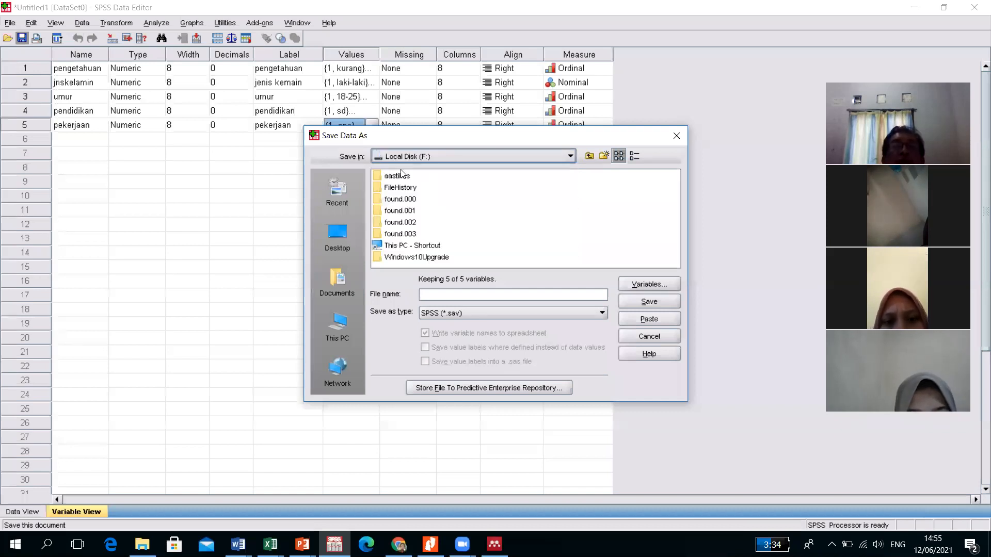
double_click(397, 176)
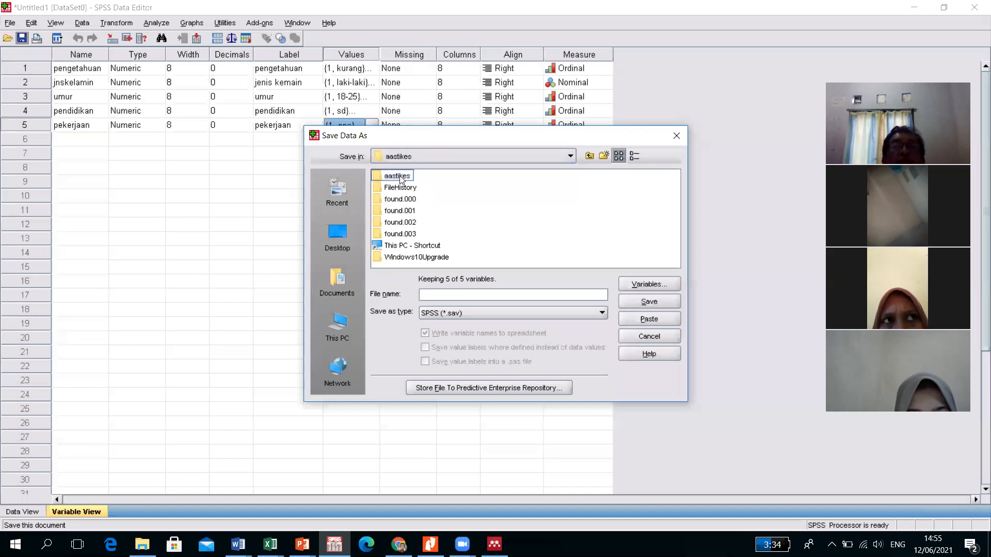
double_click(405, 211)
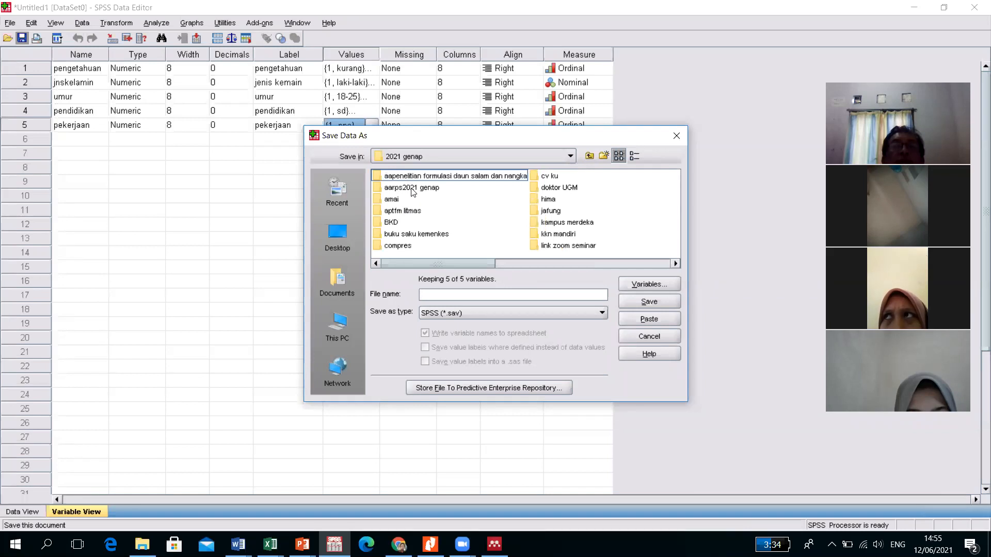
double_click(413, 189)
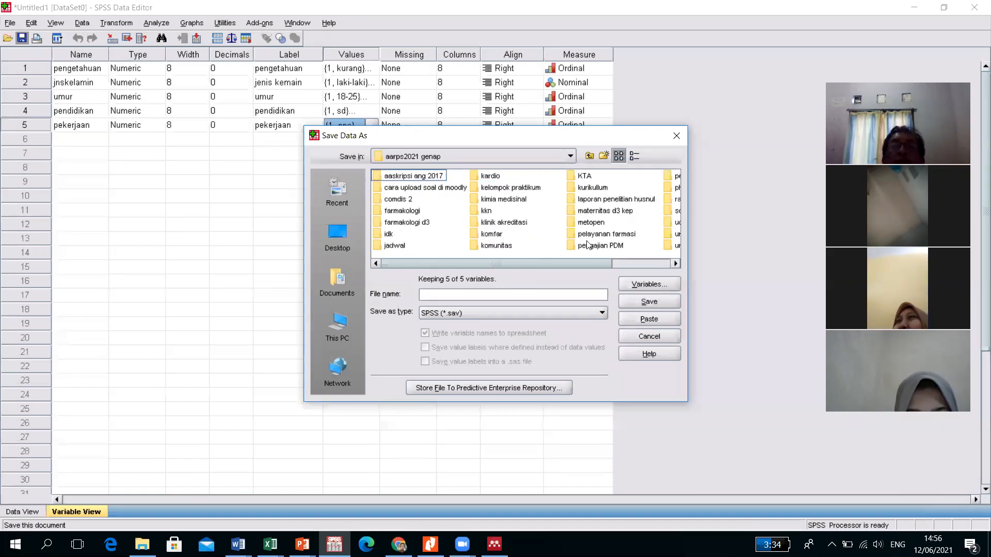
double_click(592, 225)
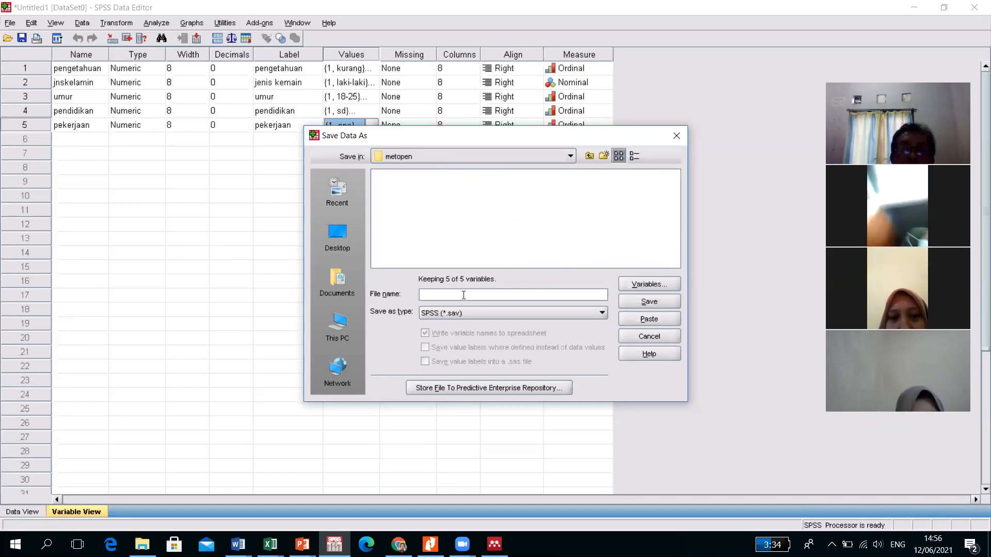
type("praktikum")
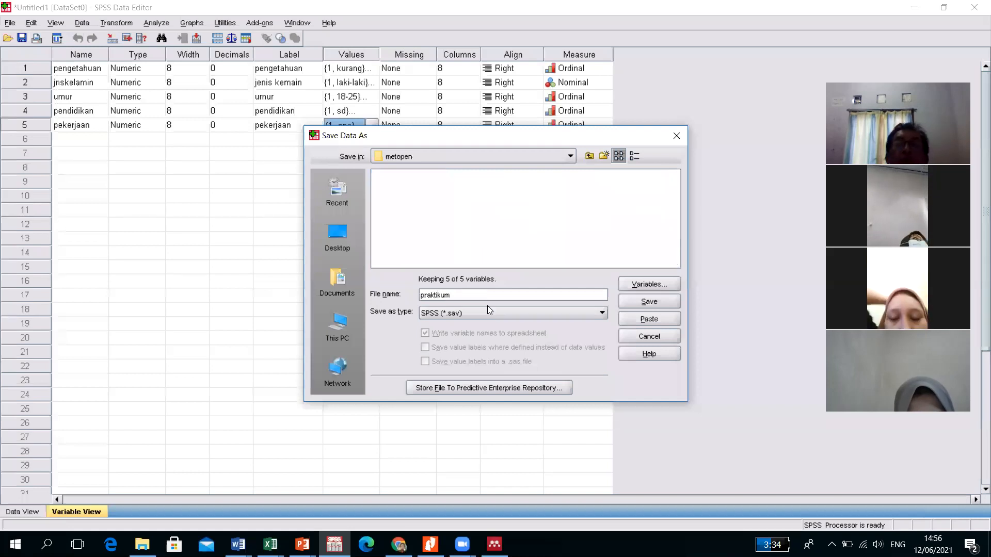
left_click(648, 303)
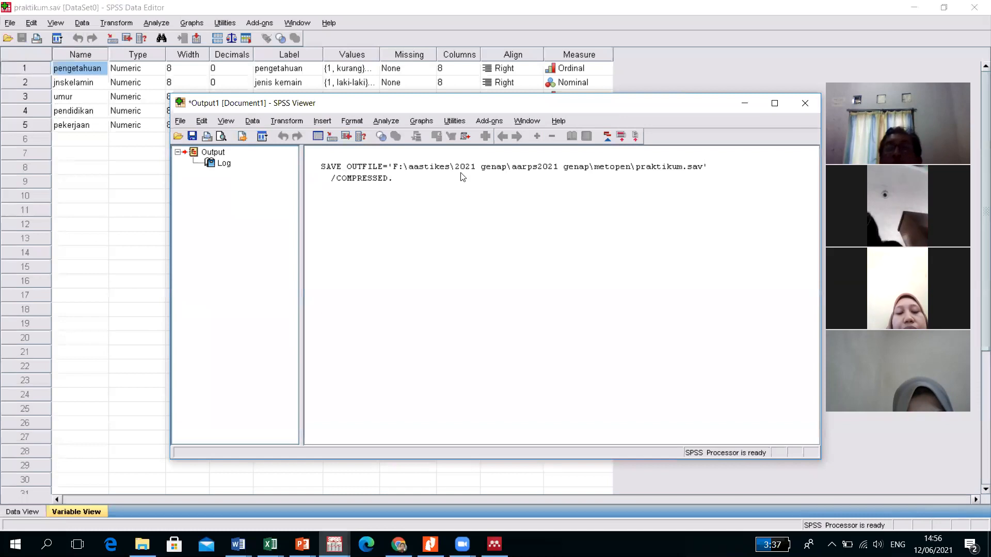
Dismiss the output viewer without saving its contents and return to the data editor
left_click(806, 105)
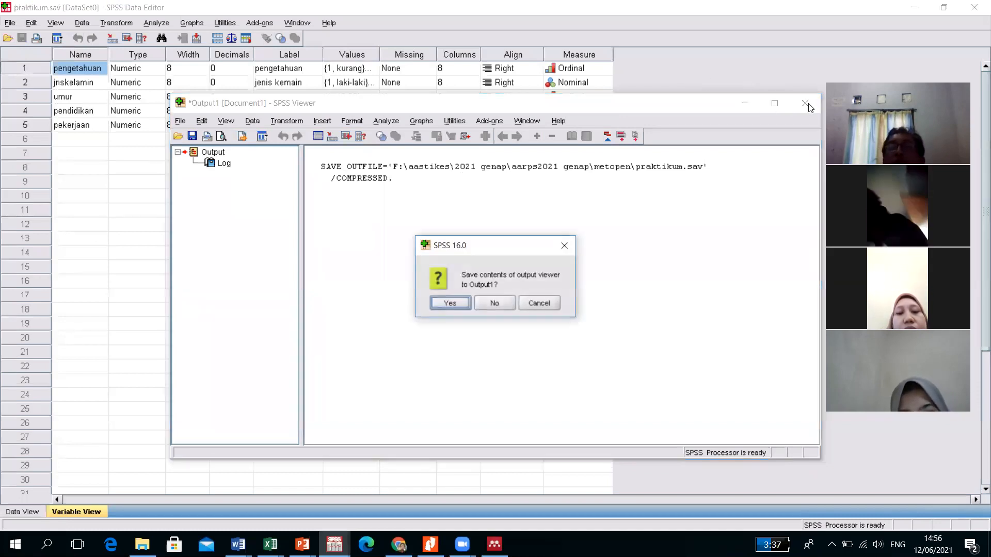
left_click(536, 303)
left_click(144, 212)
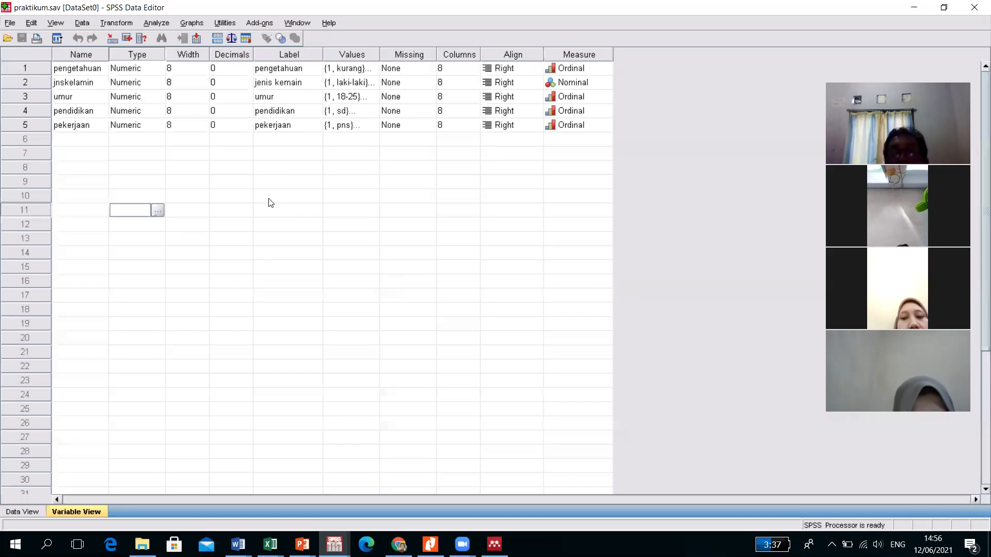
left_click(159, 25)
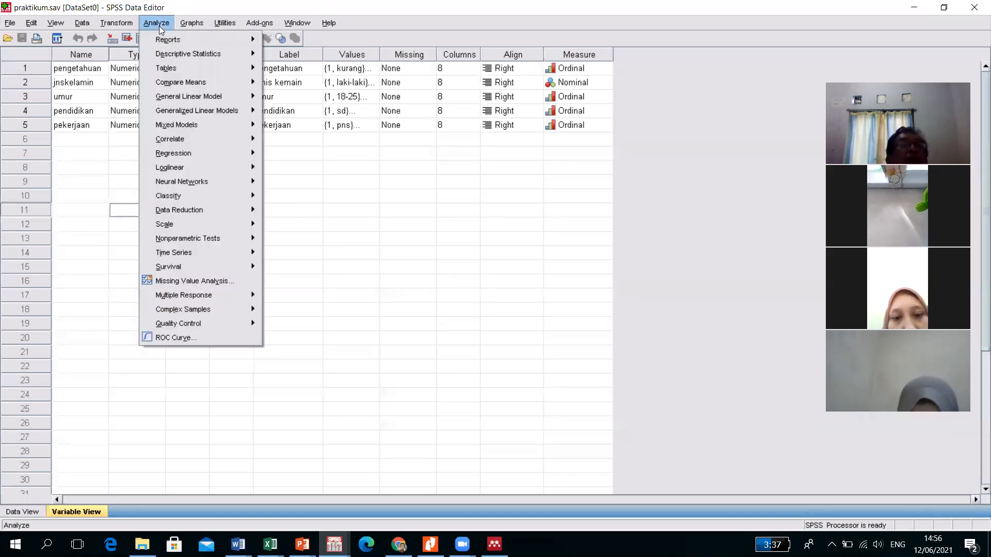
mouse_move(162, 39)
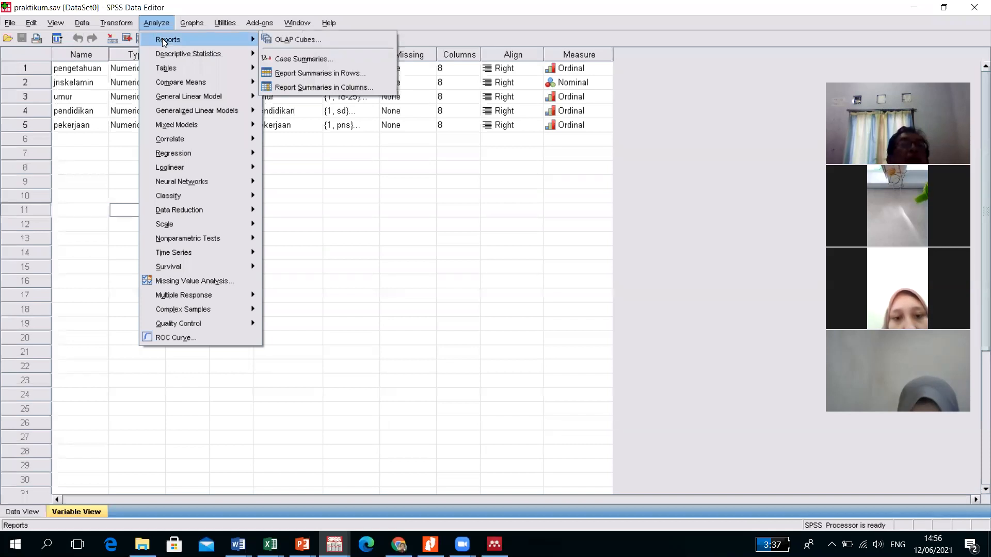
left_click(161, 25)
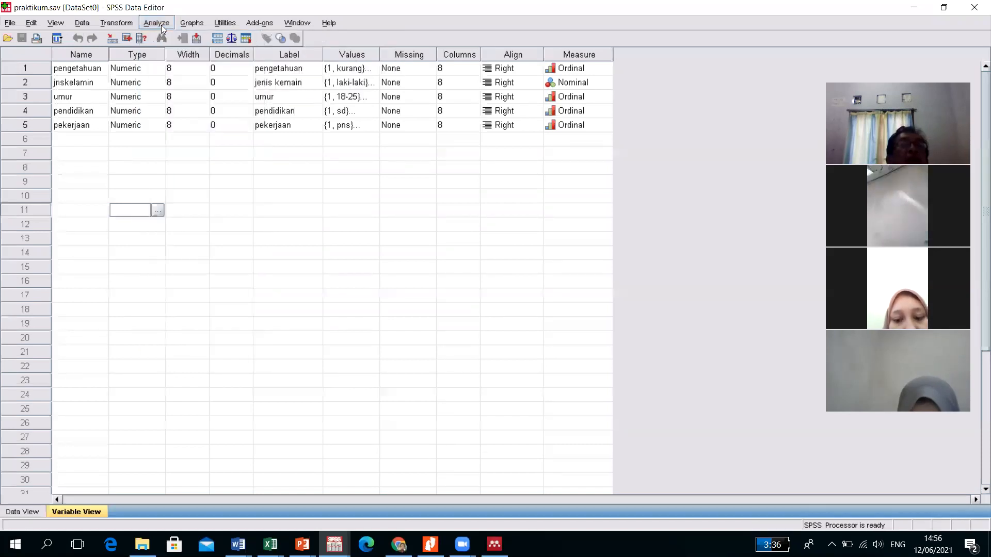
Show the data values, start a Frequencies analysis and add pengetahuan and jenis kemain as variables
left_click(26, 510)
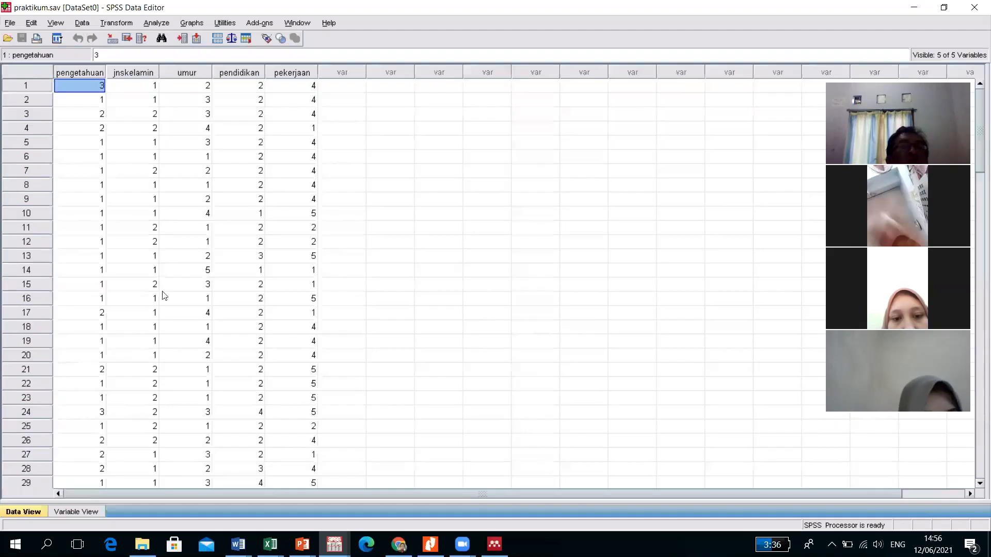
left_click(158, 25)
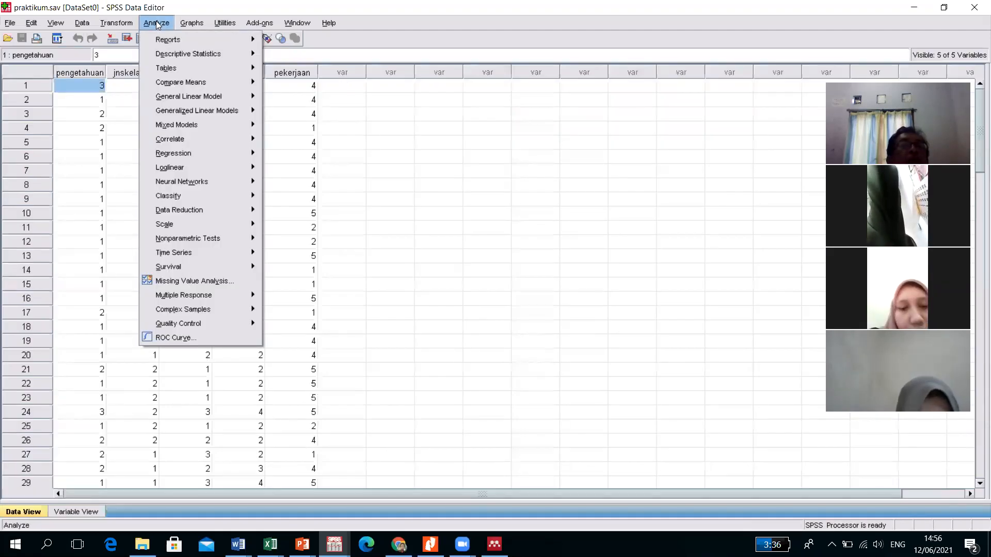
mouse_move(160, 53)
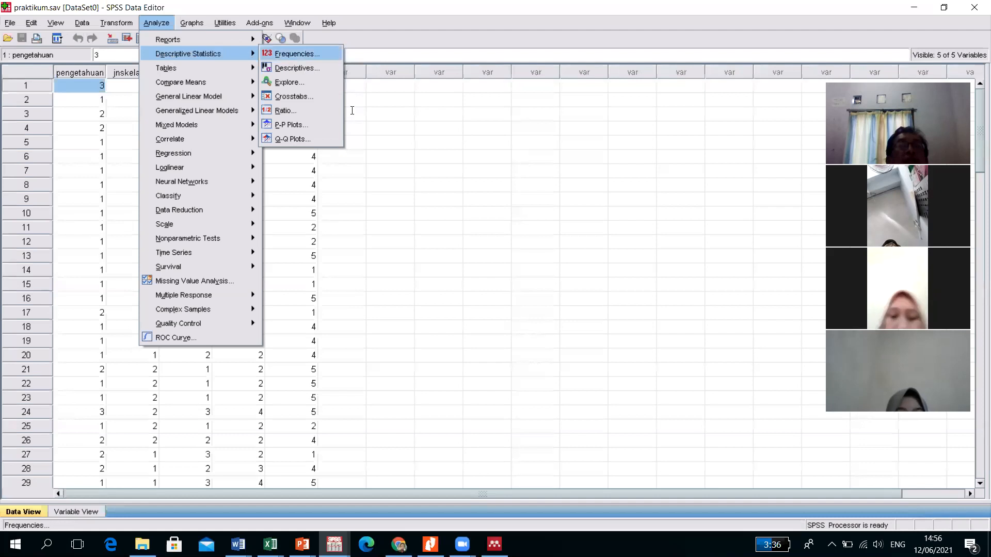
key("Return")
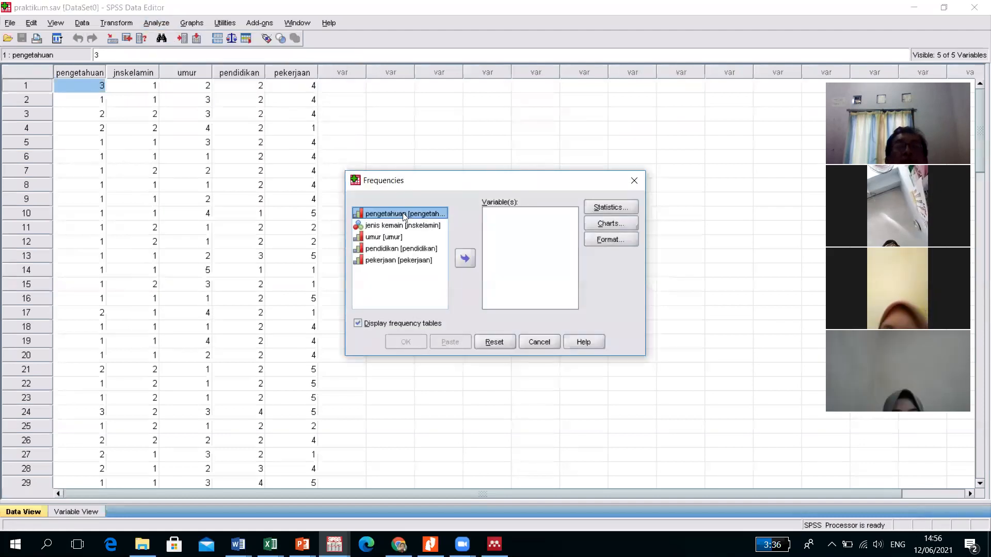
left_click(462, 257)
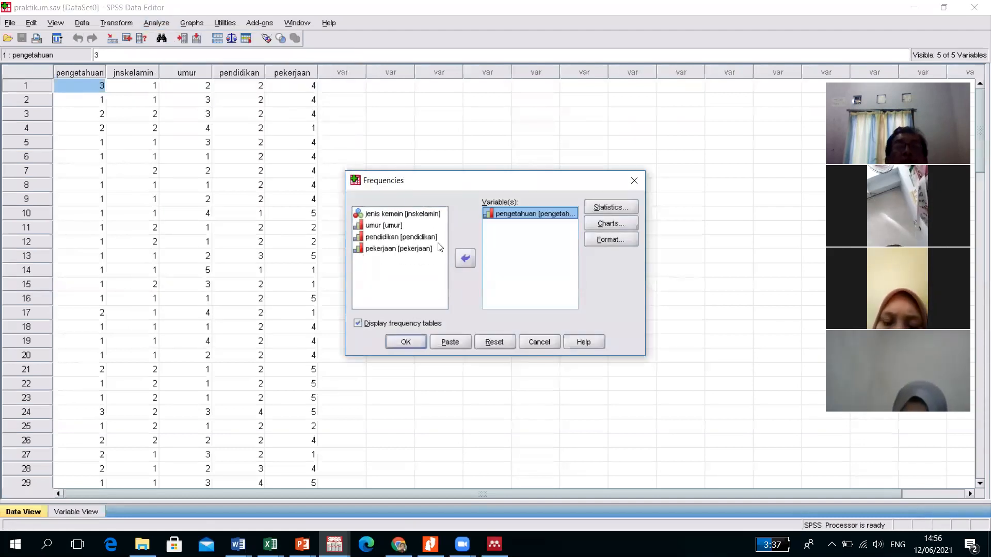
left_click(387, 214)
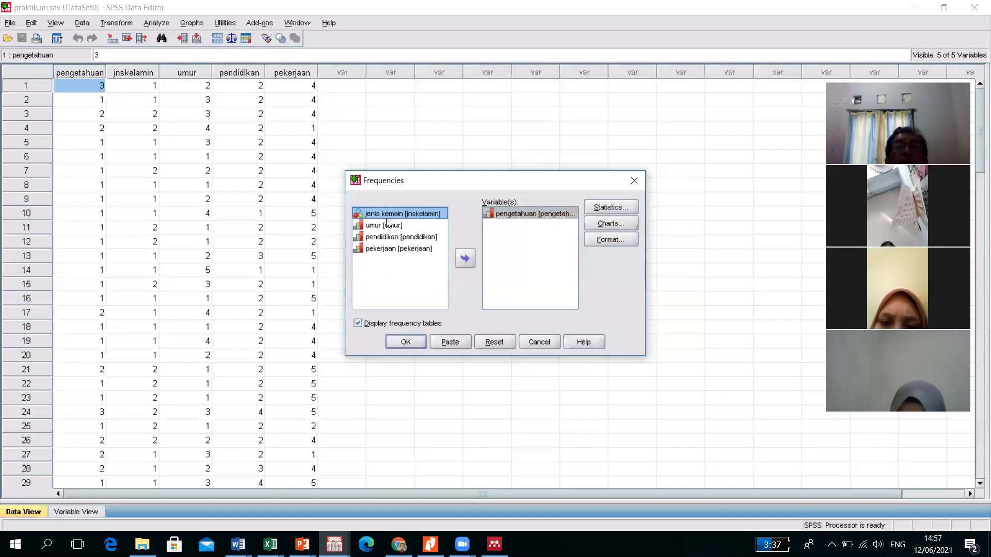
left_click(387, 227)
left_click(407, 216)
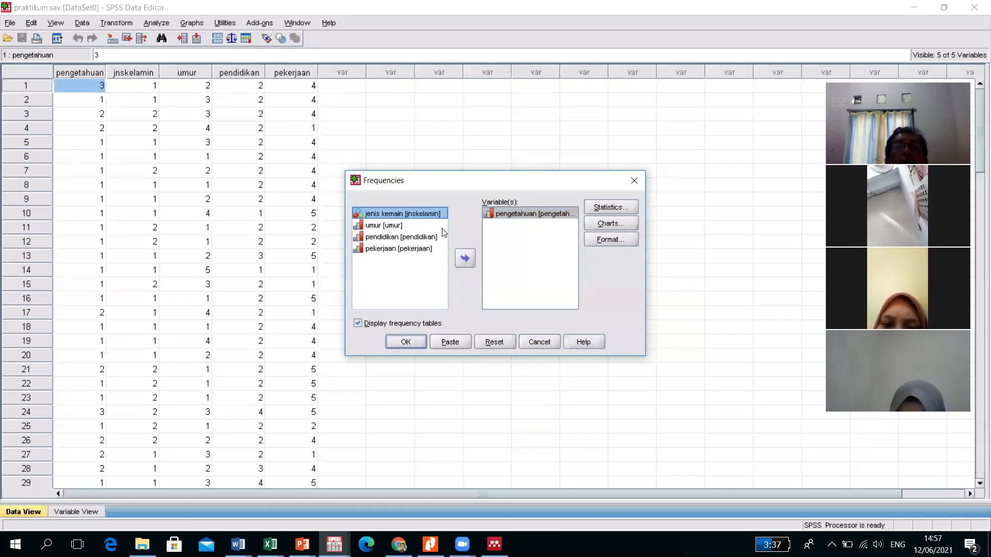
left_click(463, 256)
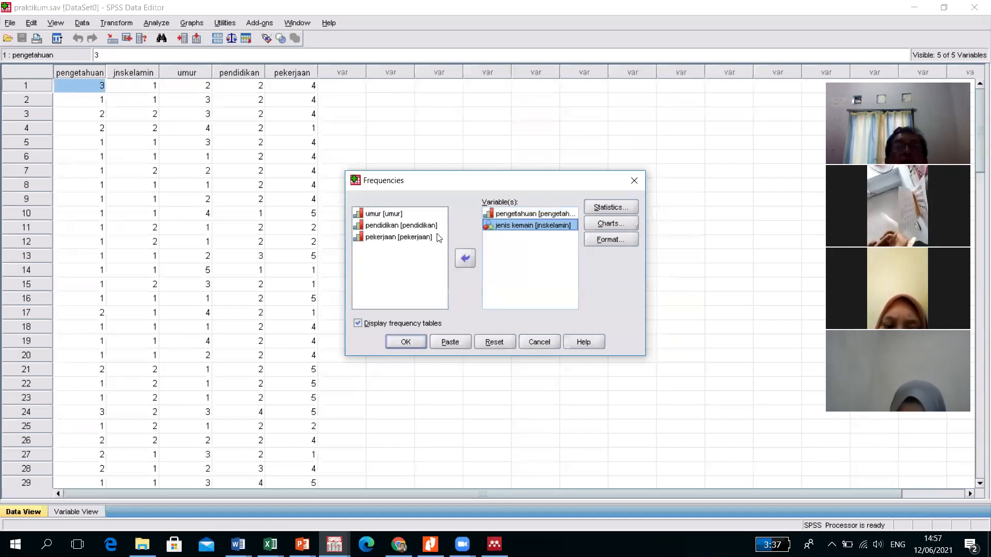
Add umur, pendidikan and pekerjaan to the Frequencies variables
left_click(462, 259)
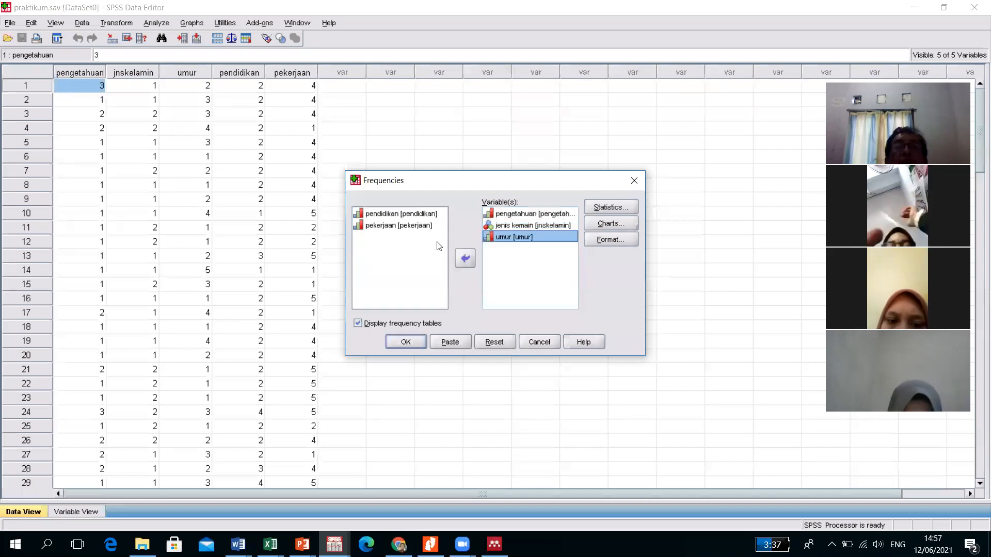
left_click(462, 259)
left_click(415, 217)
left_click(465, 261)
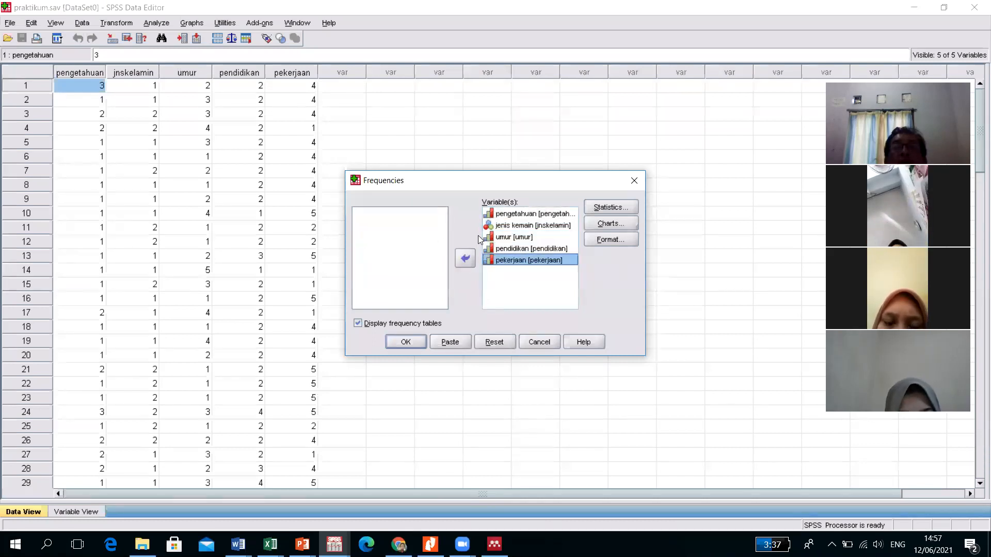
Run the Frequencies analysis with no extra statistics, no charts, and output ordered by ascending values with variables compared
left_click(604, 209)
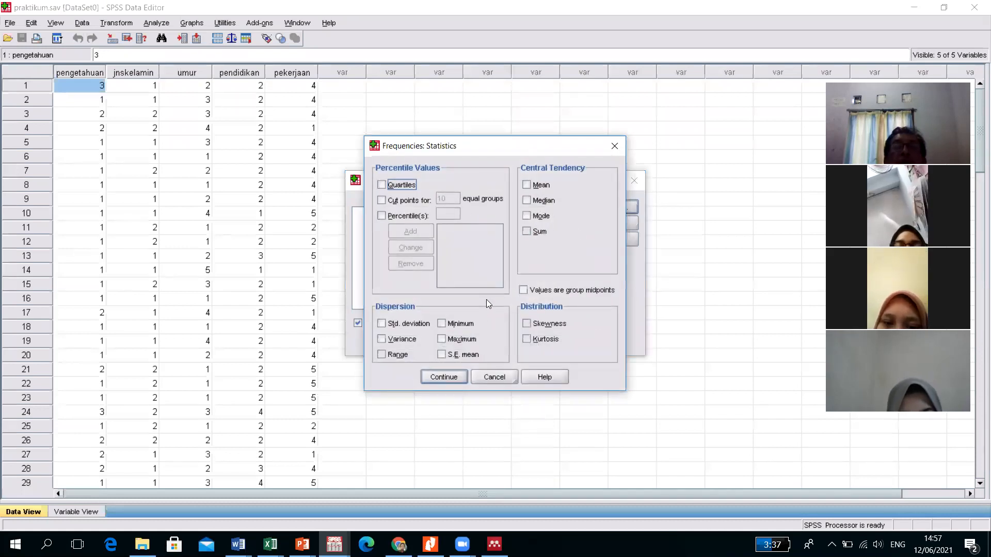
left_click(444, 381)
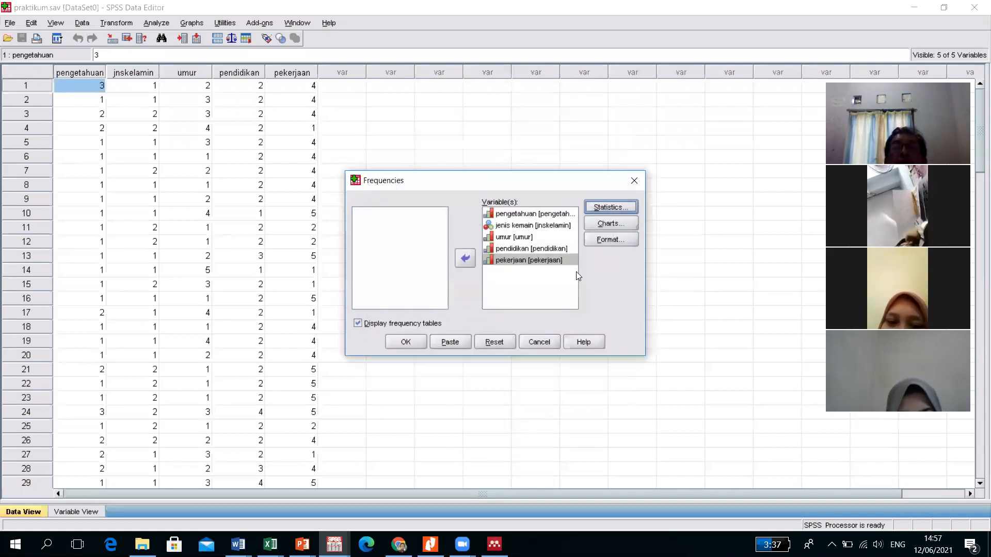
left_click(611, 223)
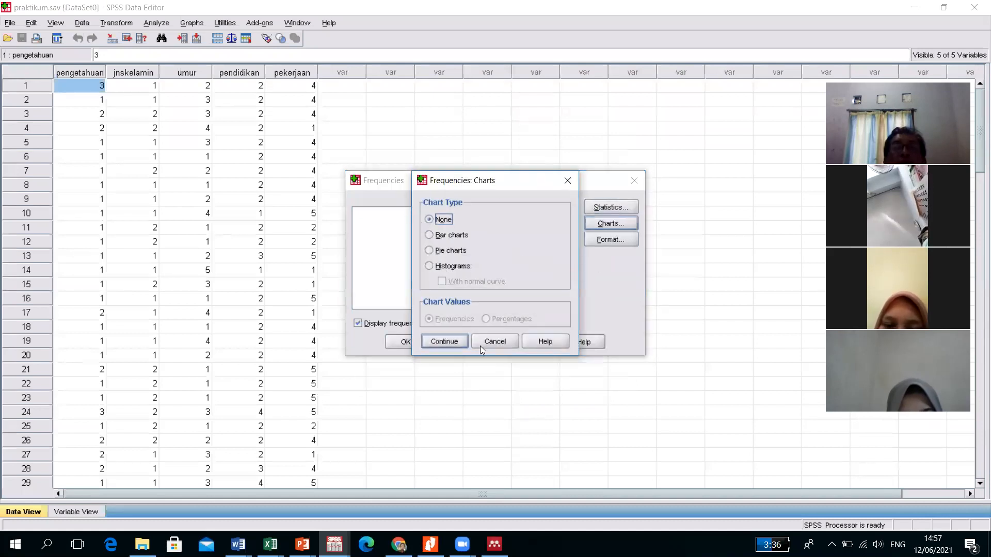
left_click(445, 343)
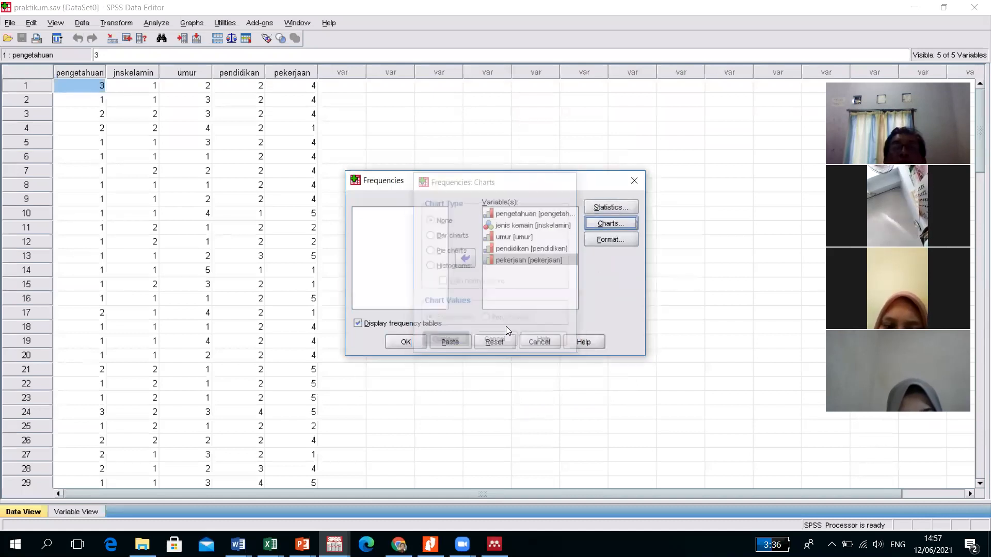
left_click(599, 241)
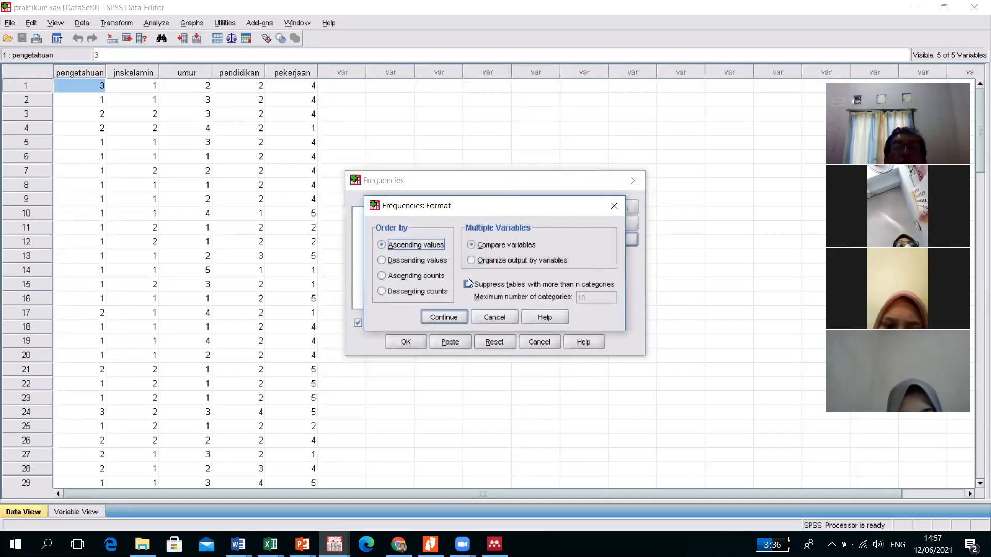
left_click(444, 318)
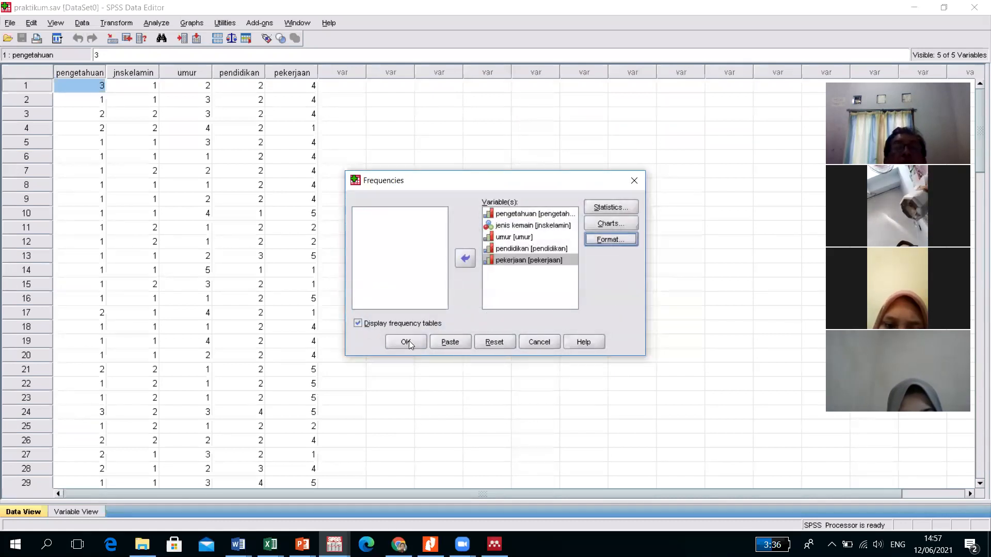
left_click(406, 342)
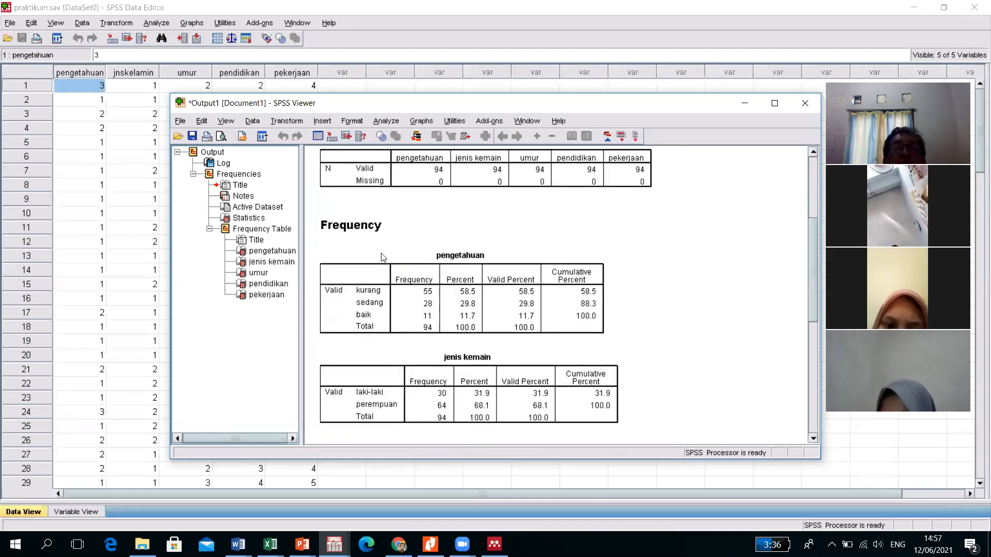
Review the frequency tables through pekerjaan and save the output as a viewer file named praktikum in Documents
scroll(382, 256, "down", 3)
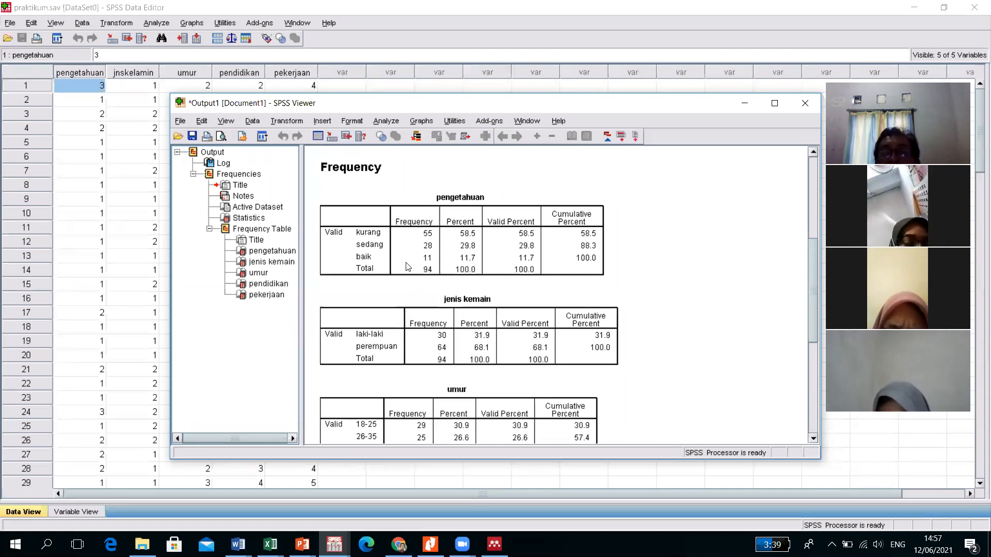
scroll(486, 267, "down", 3)
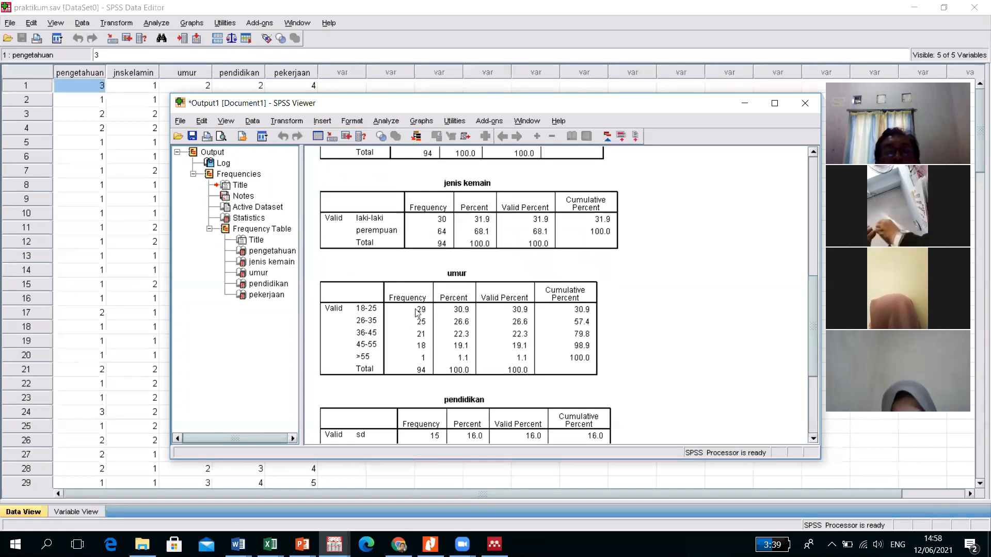
scroll(470, 319, "down", 3)
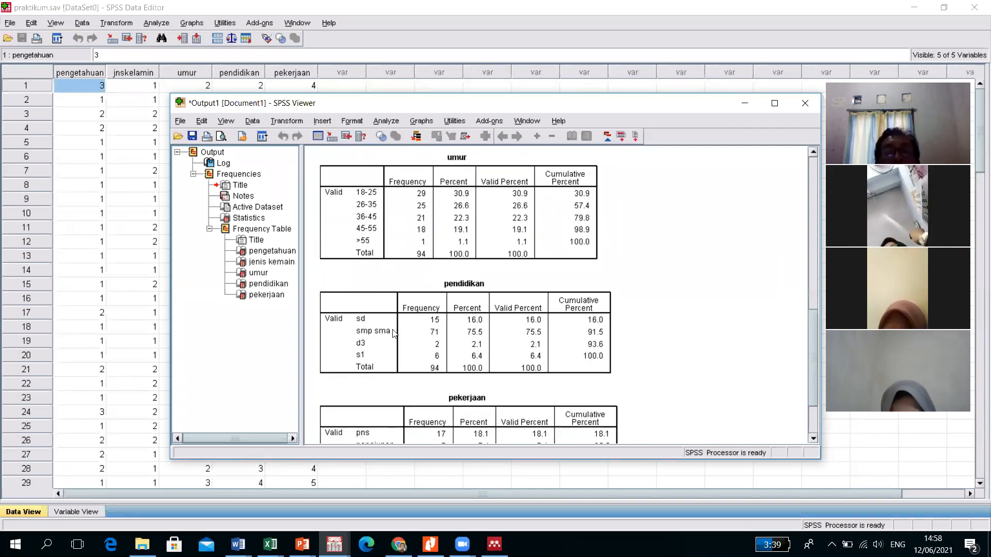
scroll(452, 308, "down", 3)
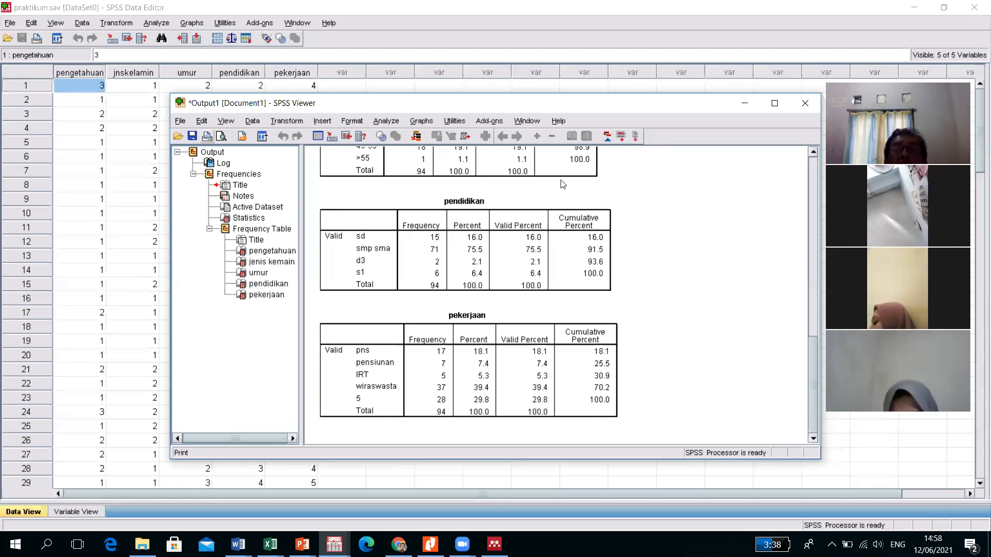
left_click(192, 136)
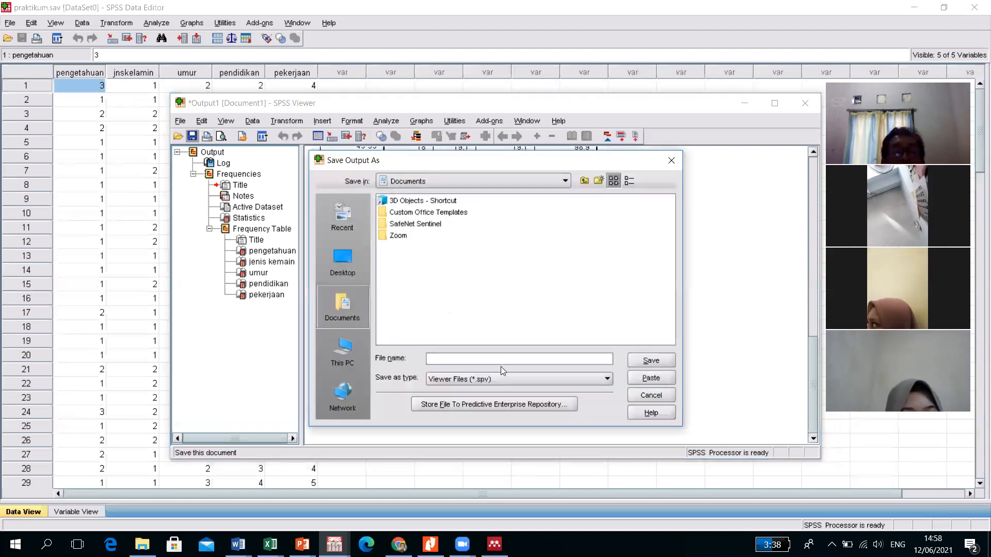
type("praktikum")
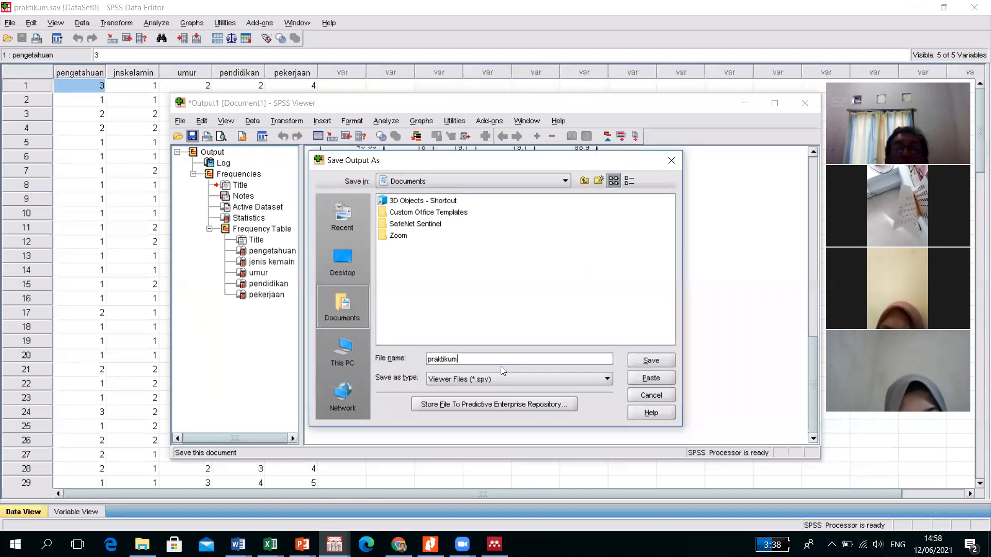
left_click(651, 360)
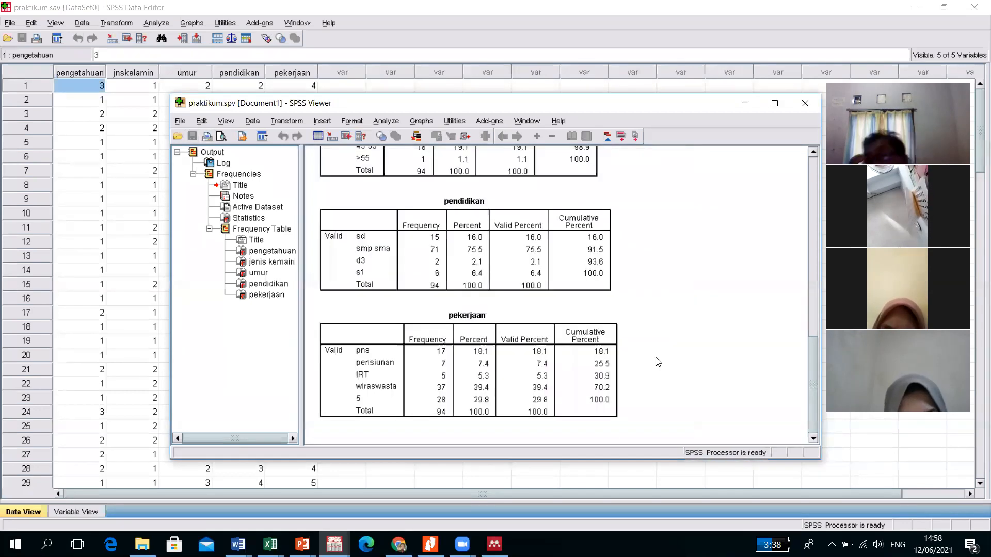